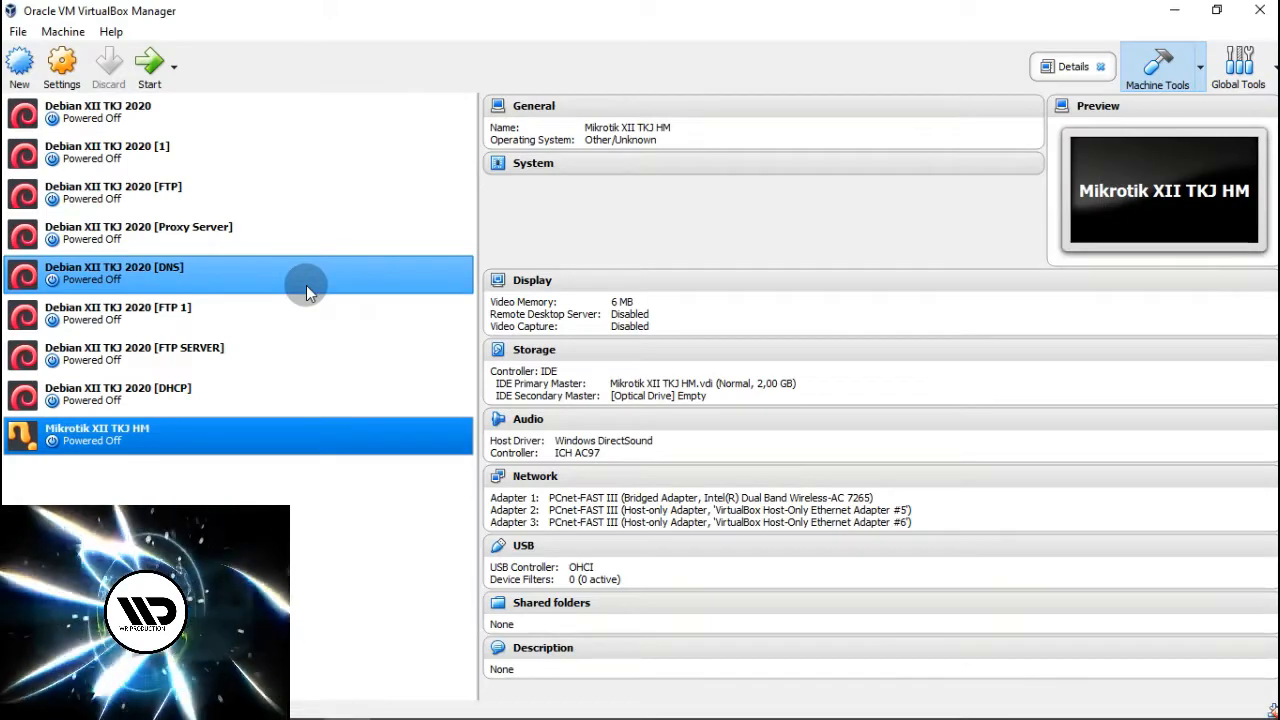
Start creating a virtual machine named "Mikrotiik SMK" with type Other and version Other/Unknown.
left_click(20, 66)
left_click(573, 367)
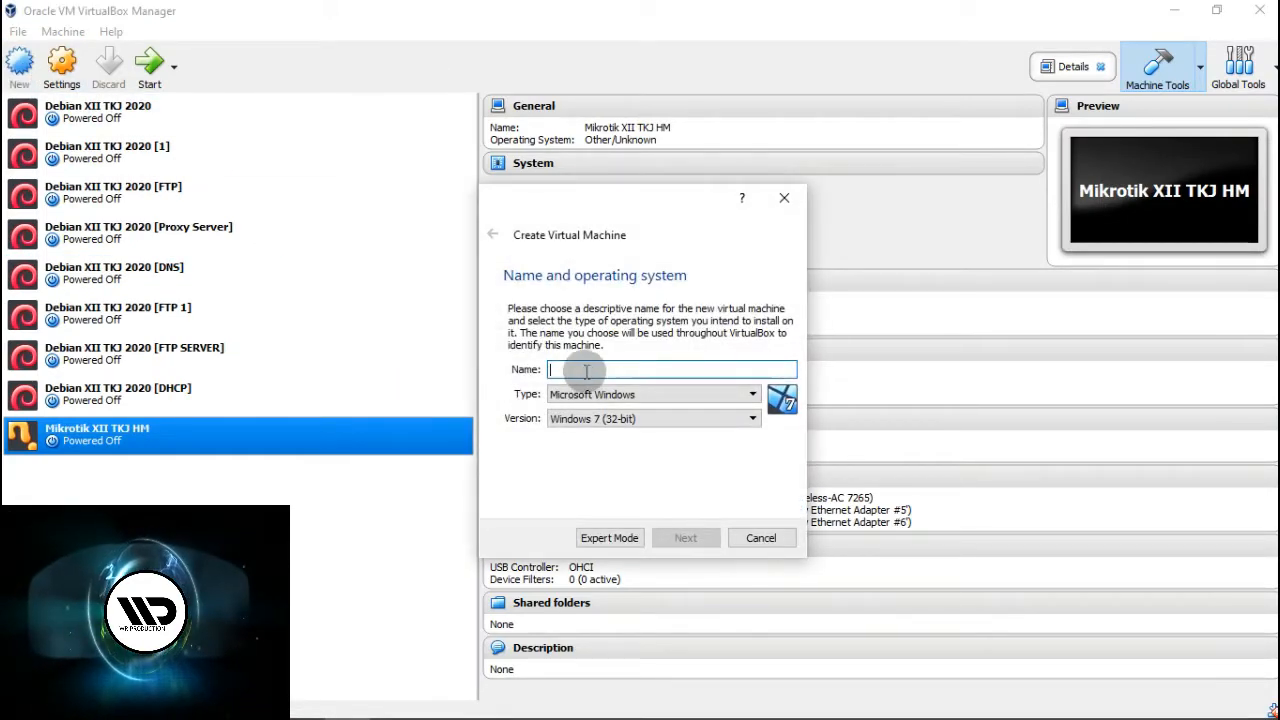
type("m")
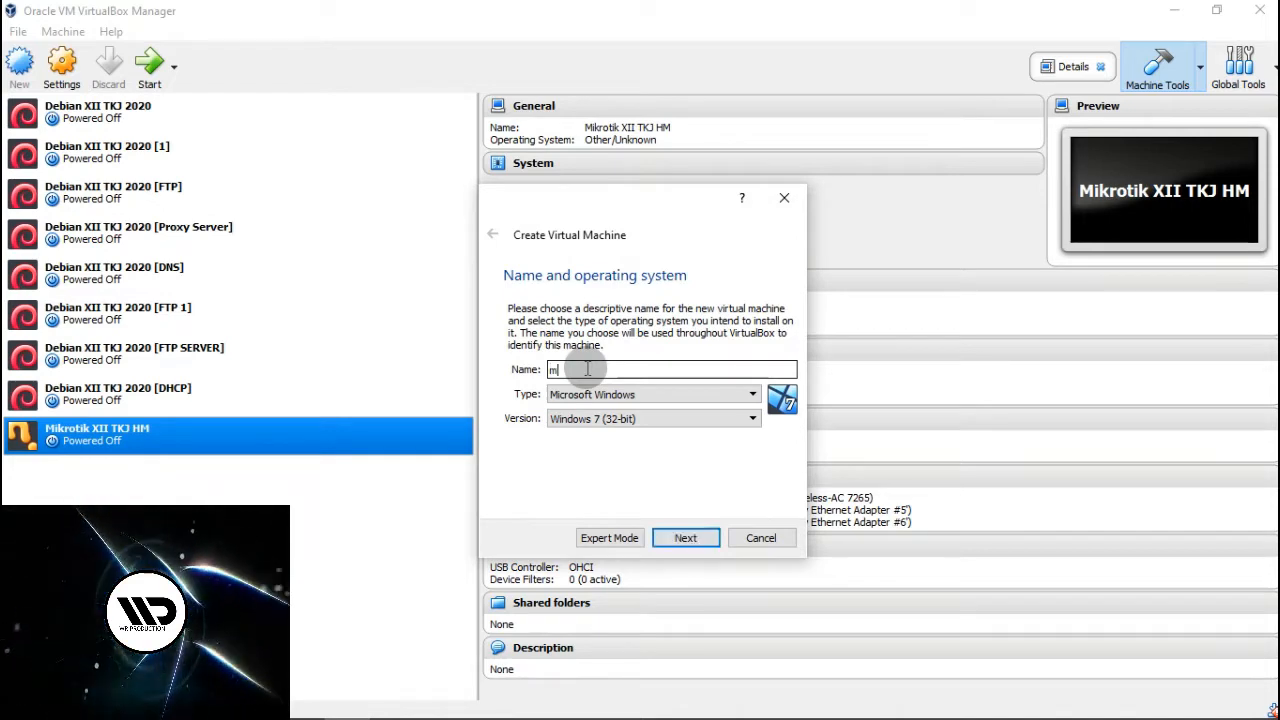
key("BackSpace")
type("Mik")
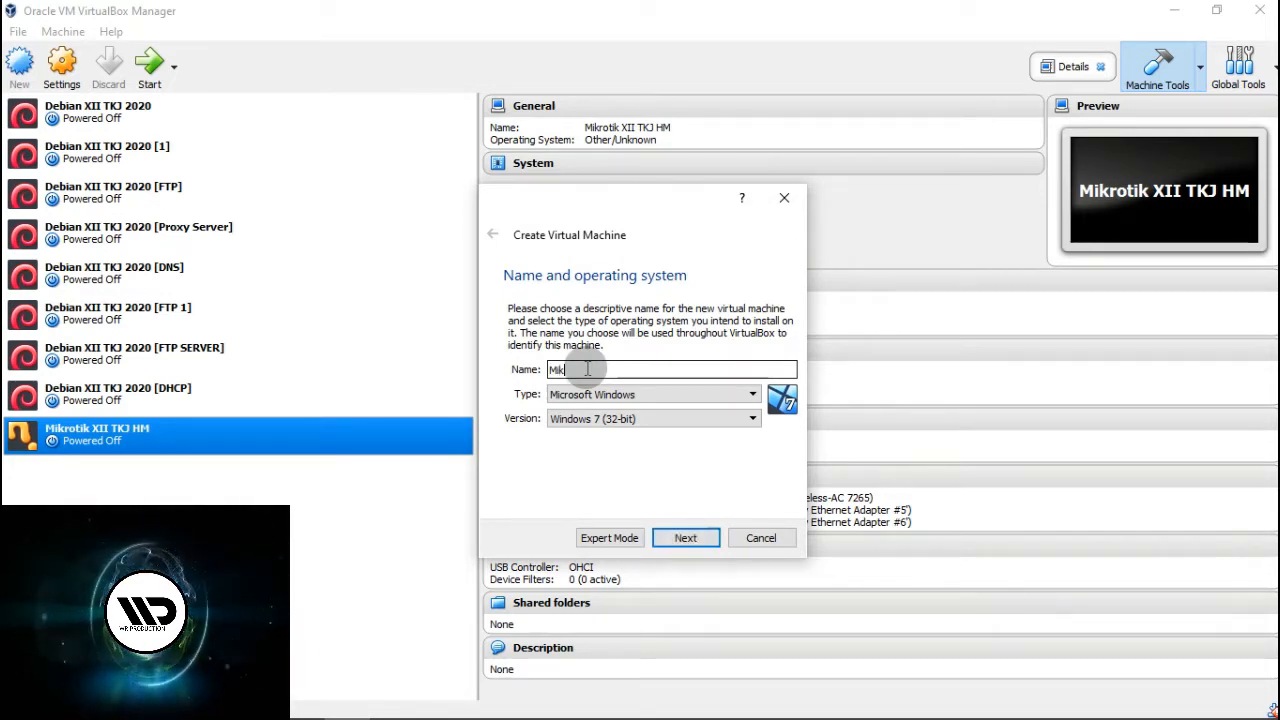
type("rotik")
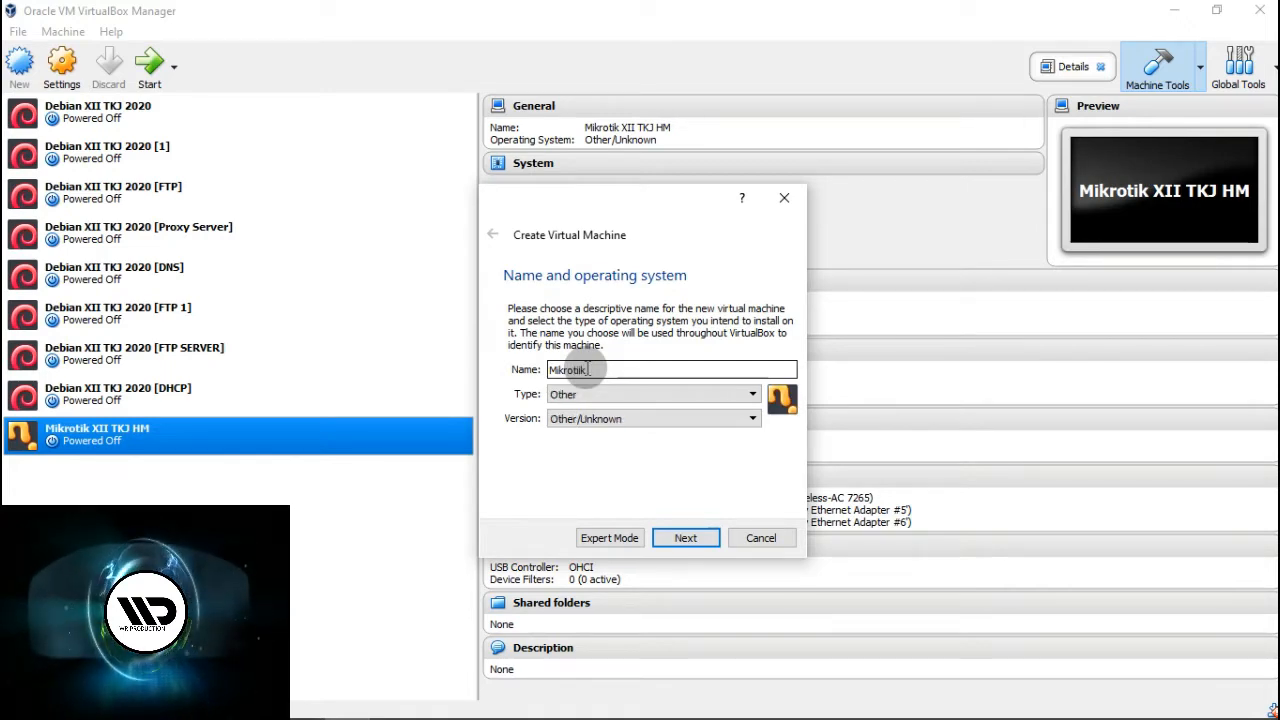
type(" SMJ")
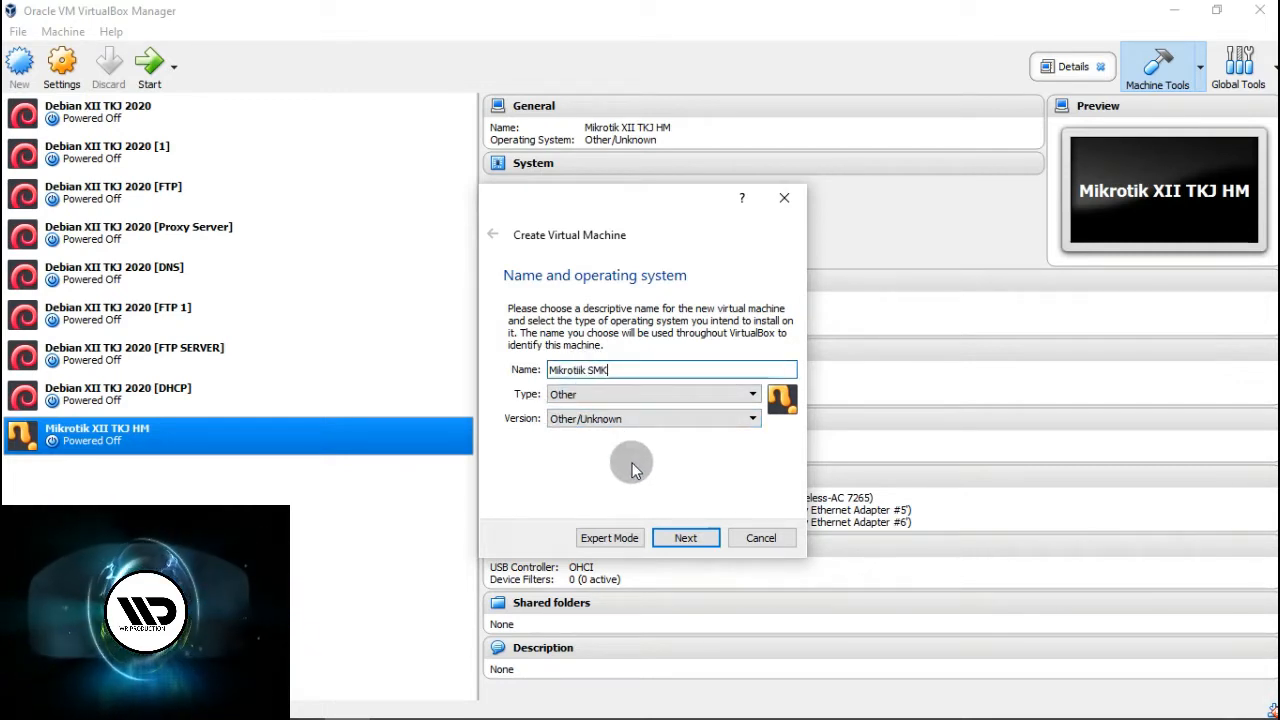
left_click(683, 538)
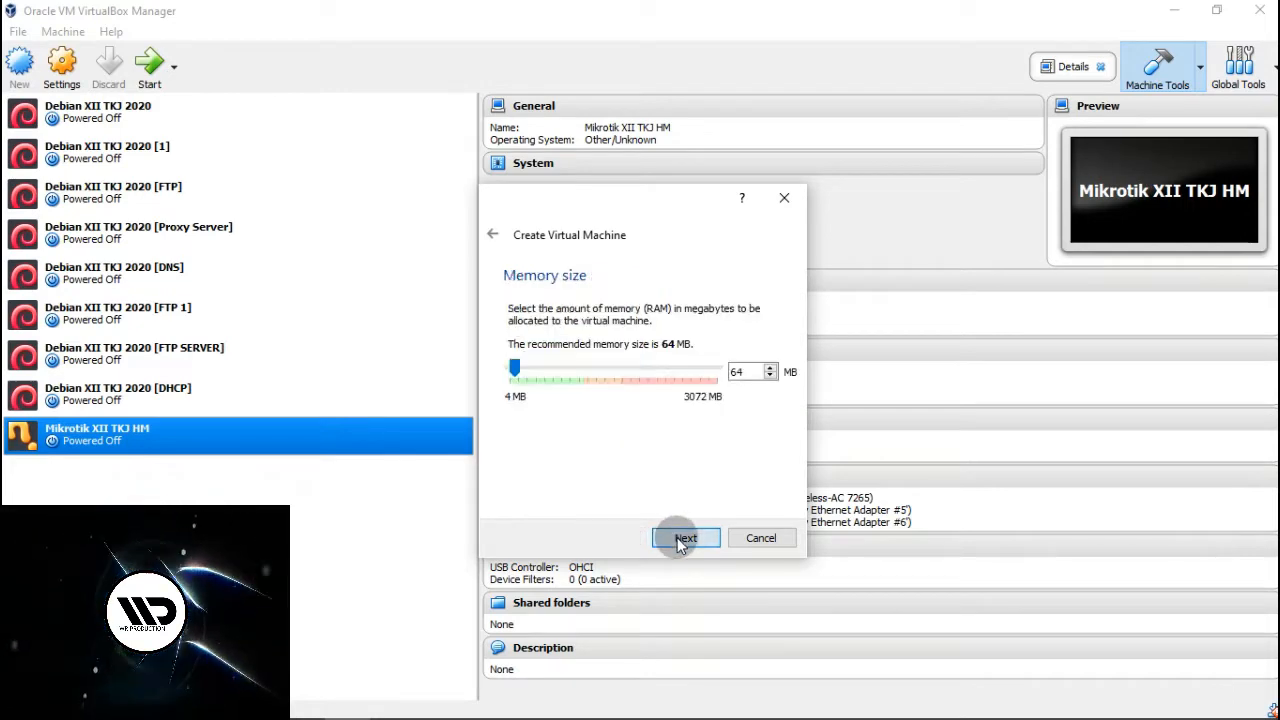
Set the new virtual machine's memory size to 128 MB.
double_click(742, 371)
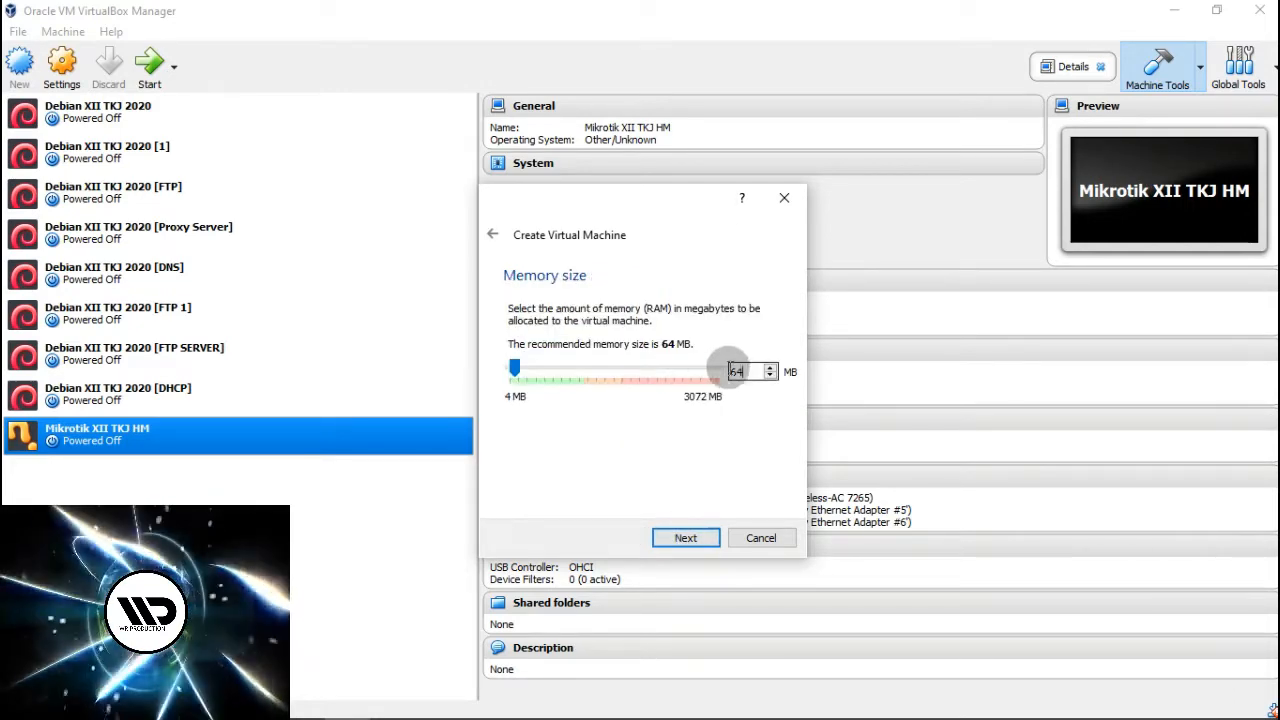
type("128")
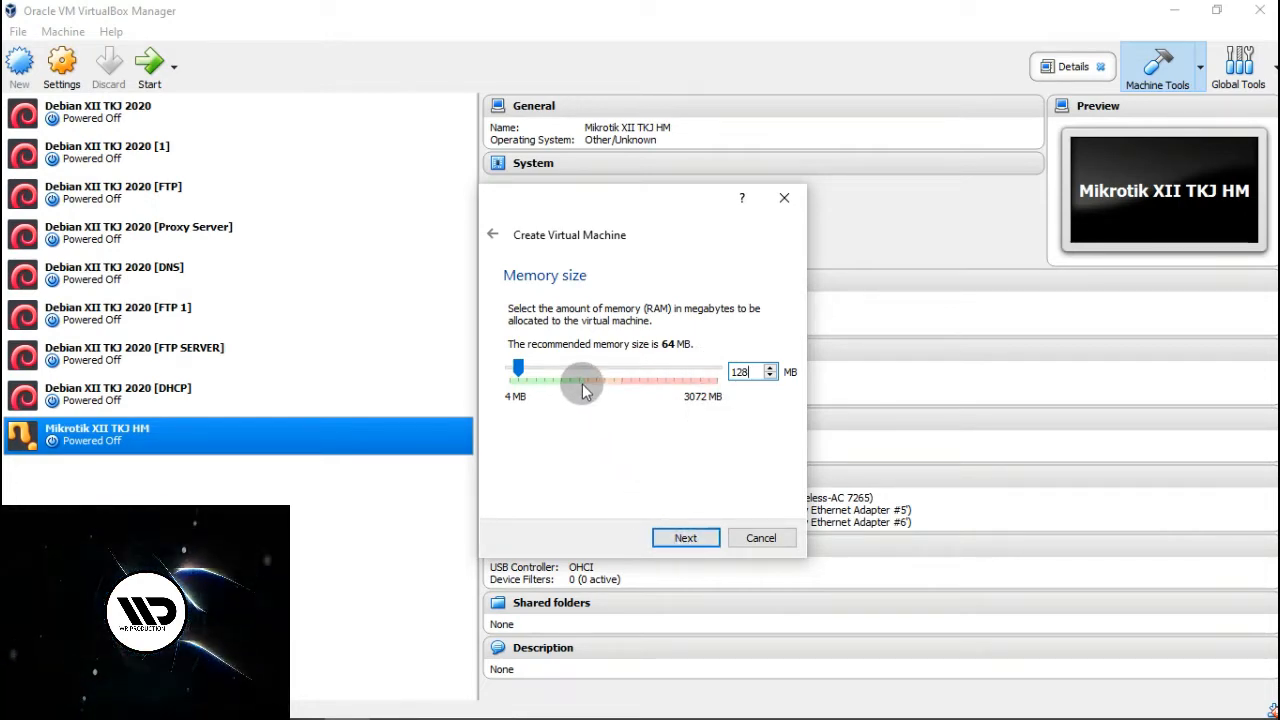
left_click(689, 536)
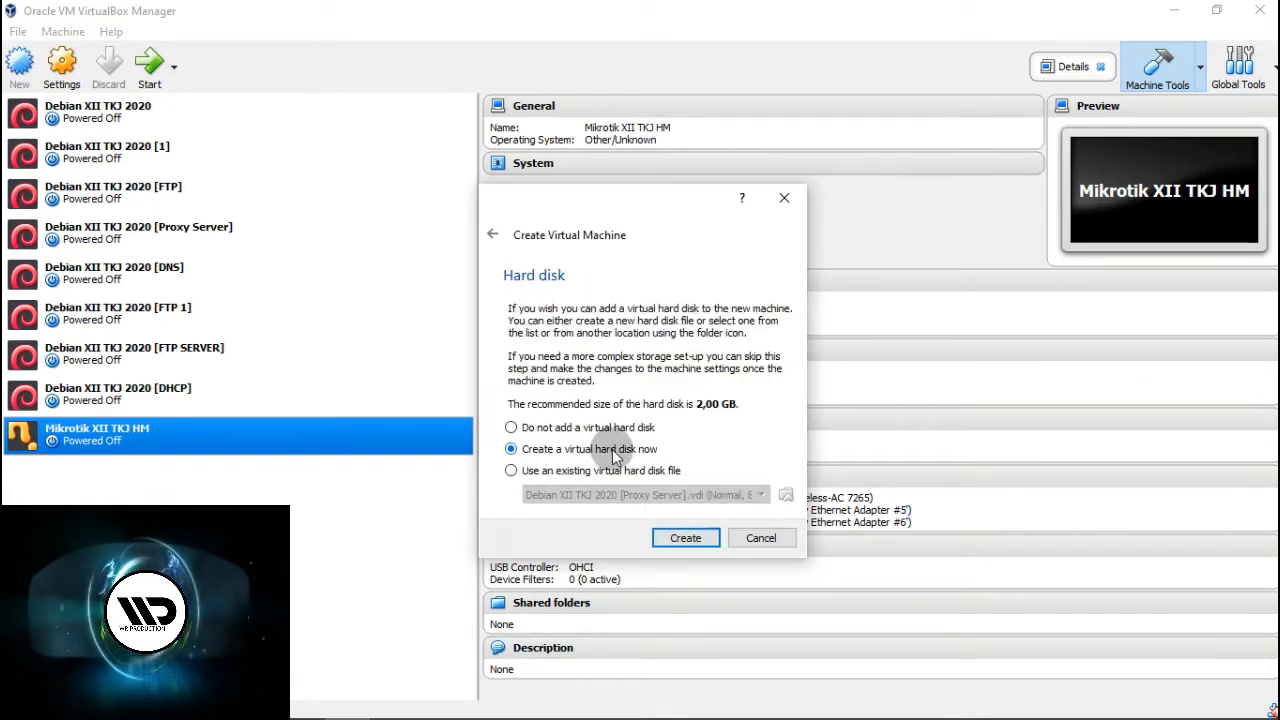
Create a dynamically allocated VDI virtual hard disk of 2,00 GB named Mikrotiik SMK for the machine.
left_click(684, 541)
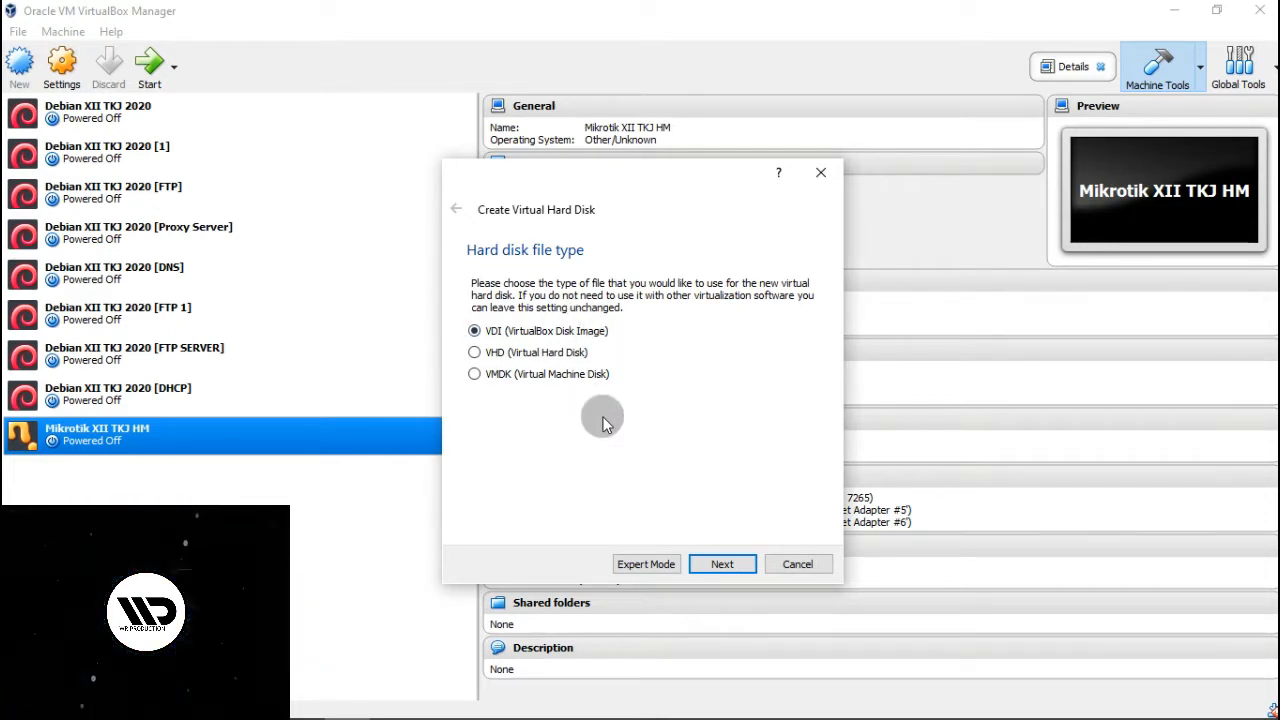
left_click(708, 564)
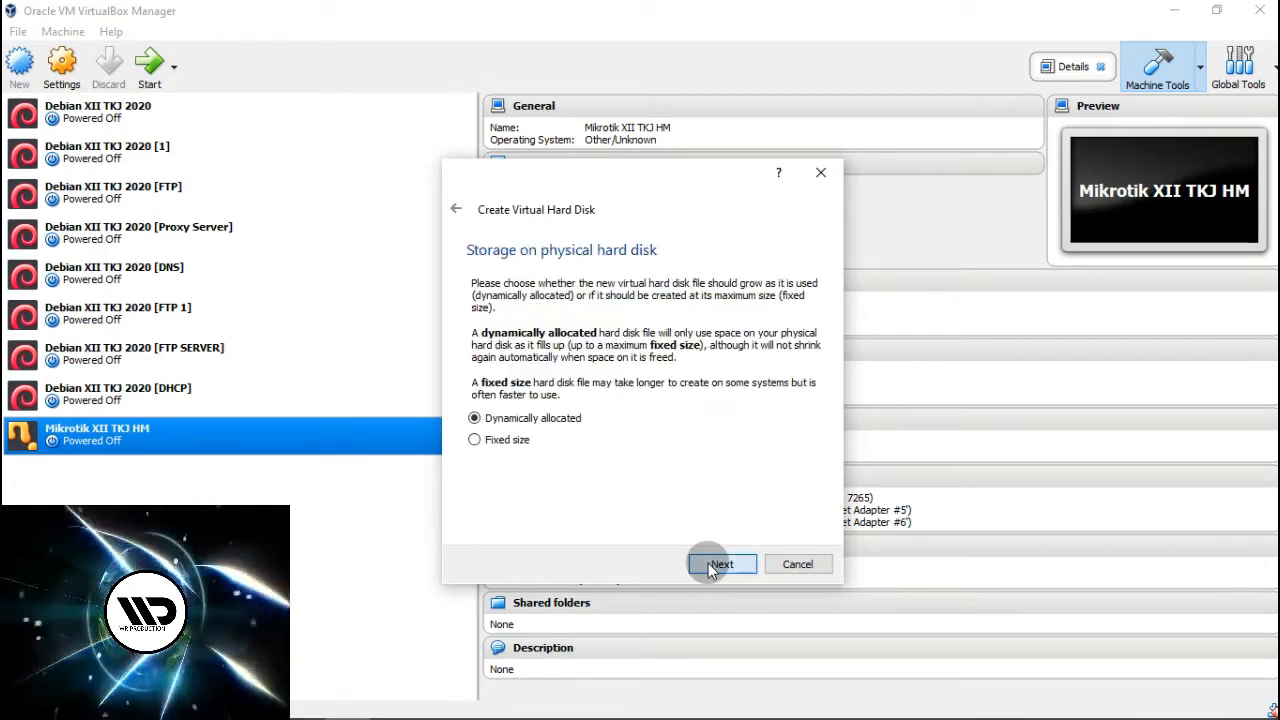
left_click(710, 564)
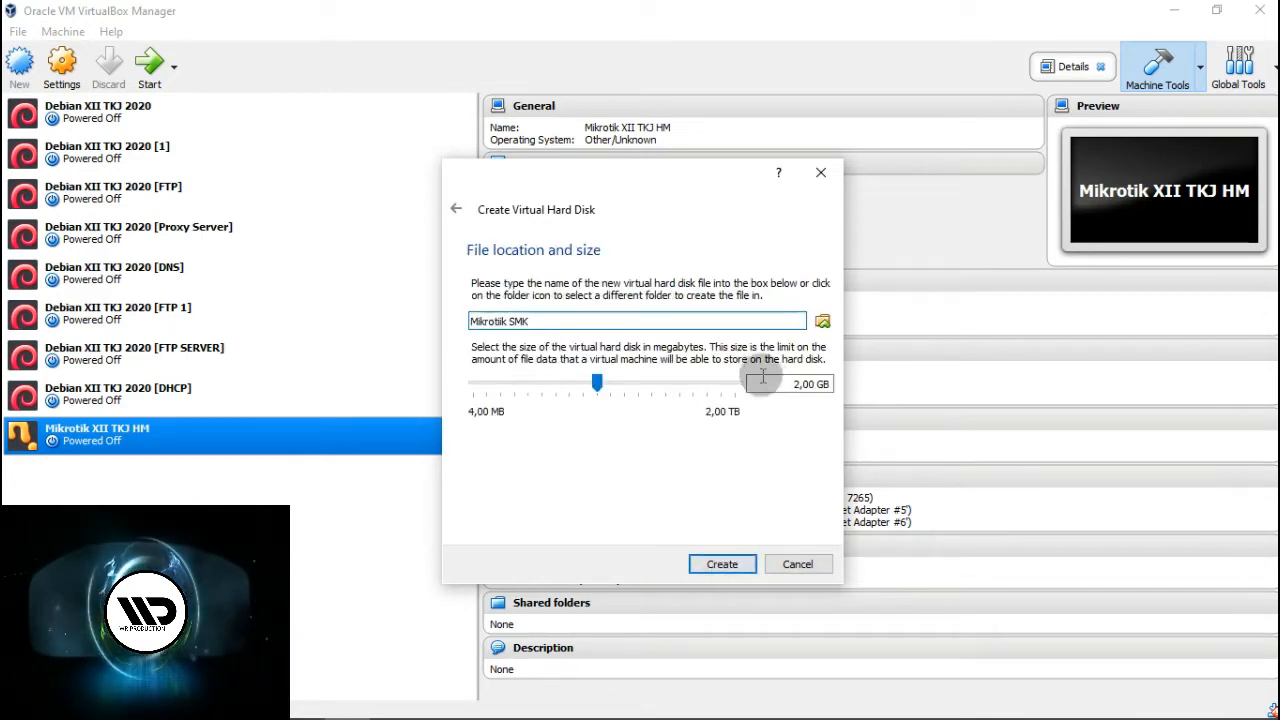
left_click(707, 564)
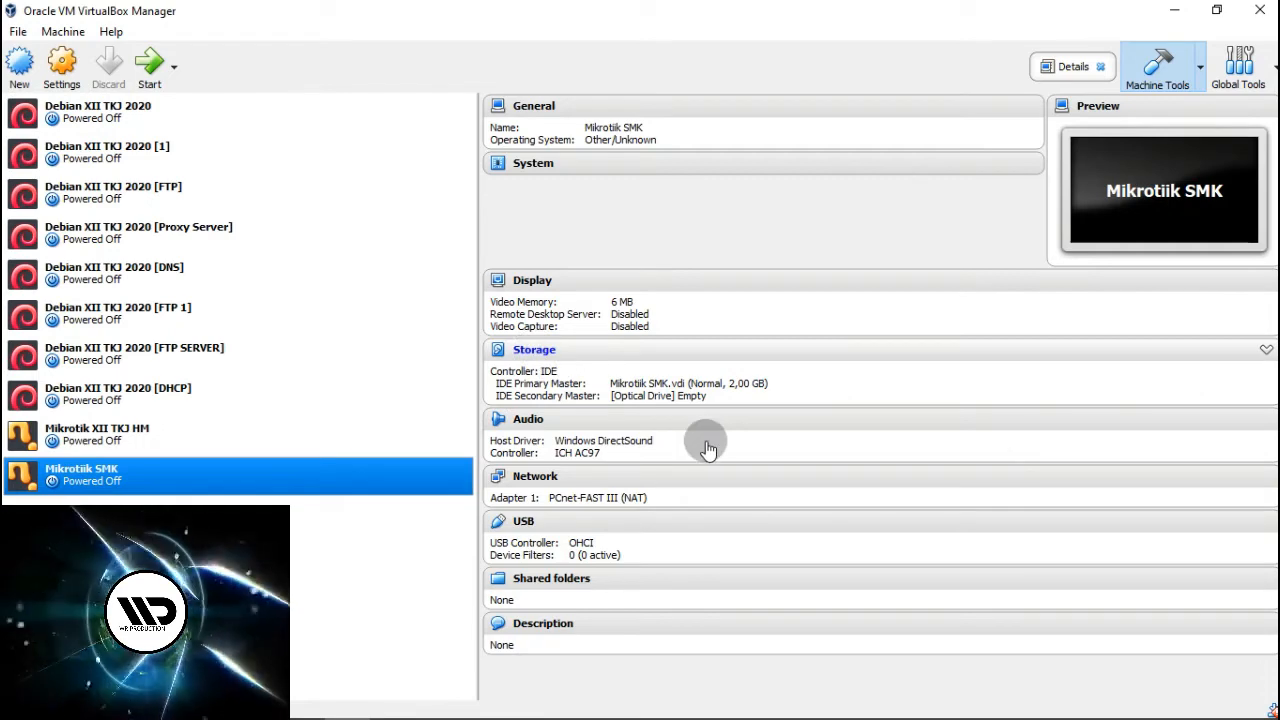
Load the mikrotik-6.33 disk image into the empty optical drive in Mikrotiik SMK's storage settings.
left_click(522, 350)
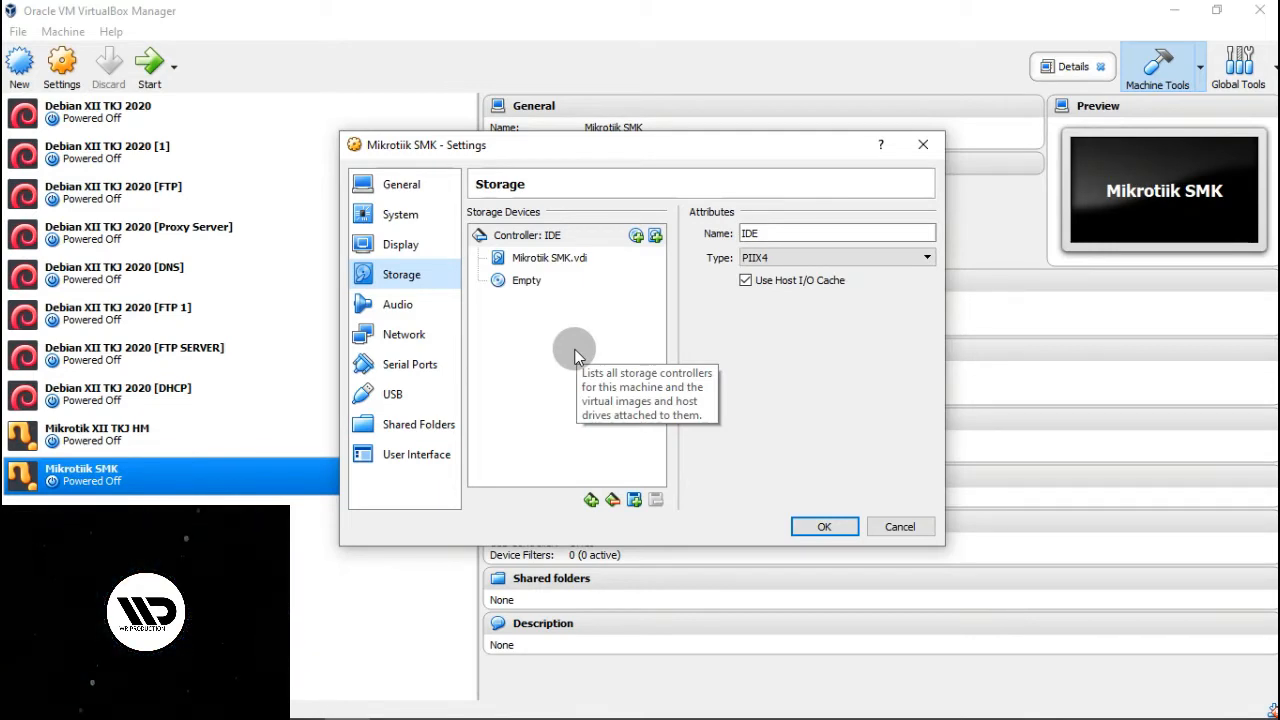
left_click(530, 283)
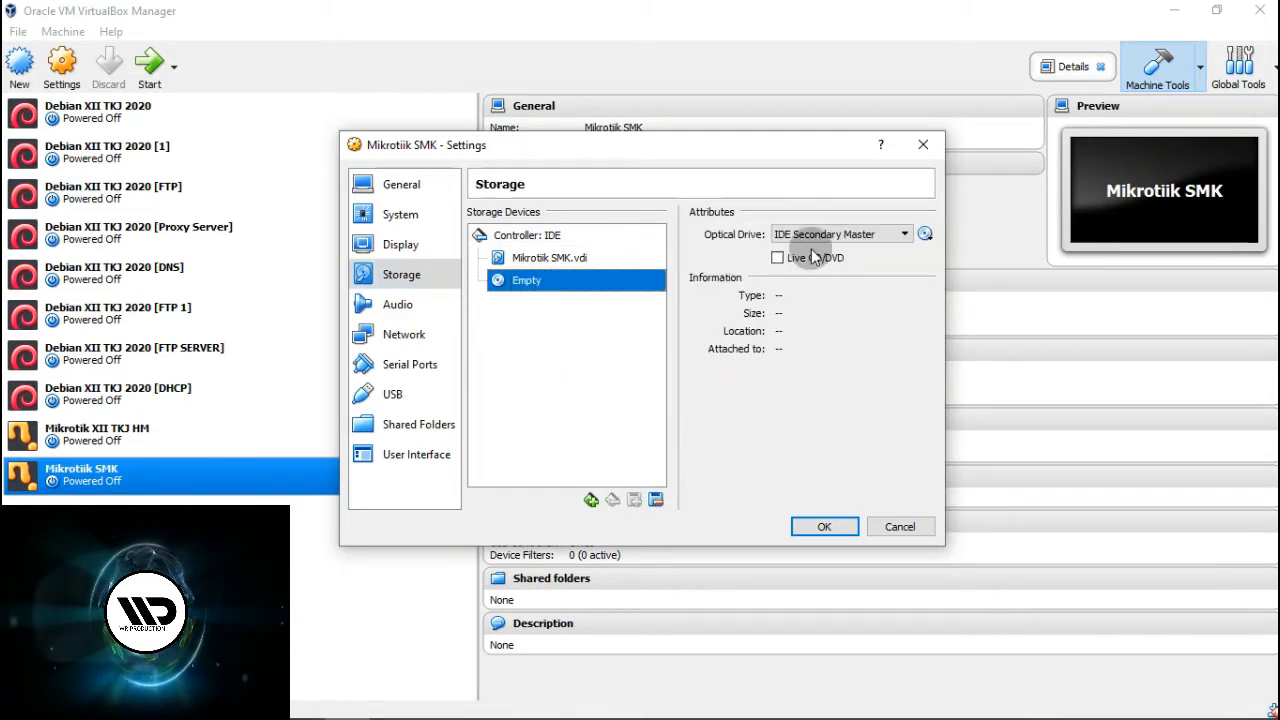
left_click(925, 236)
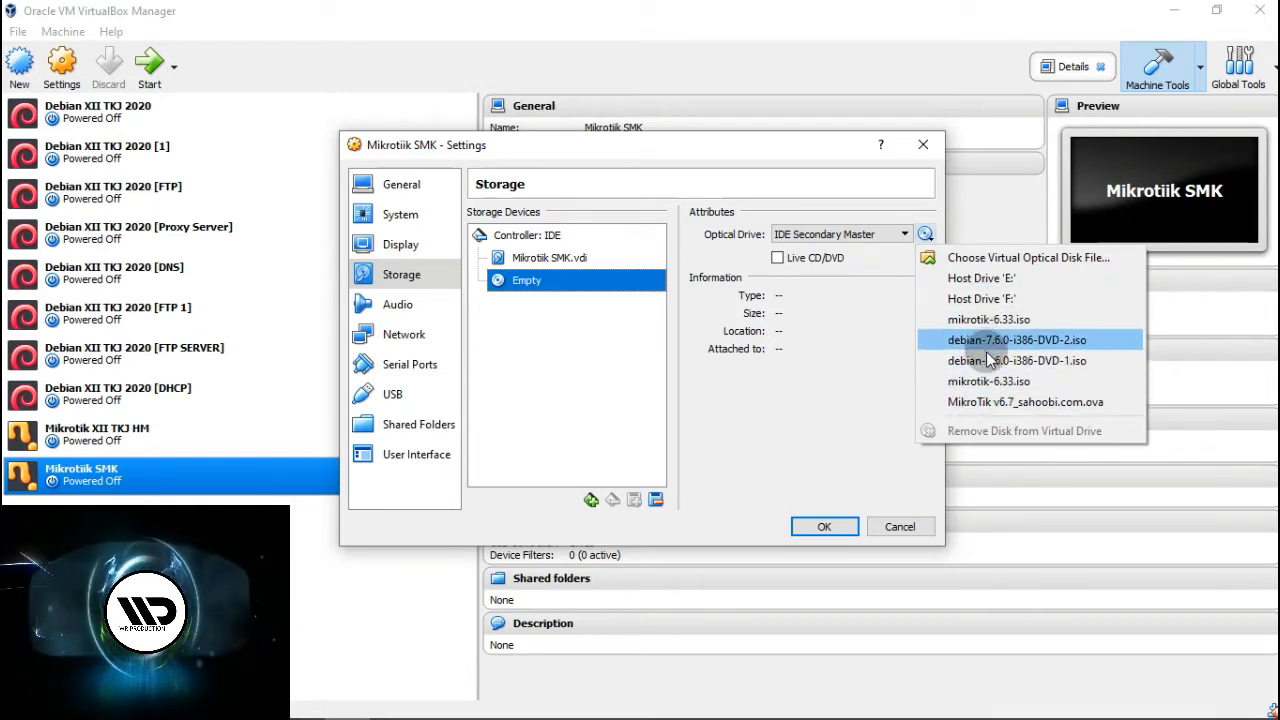
left_click(993, 261)
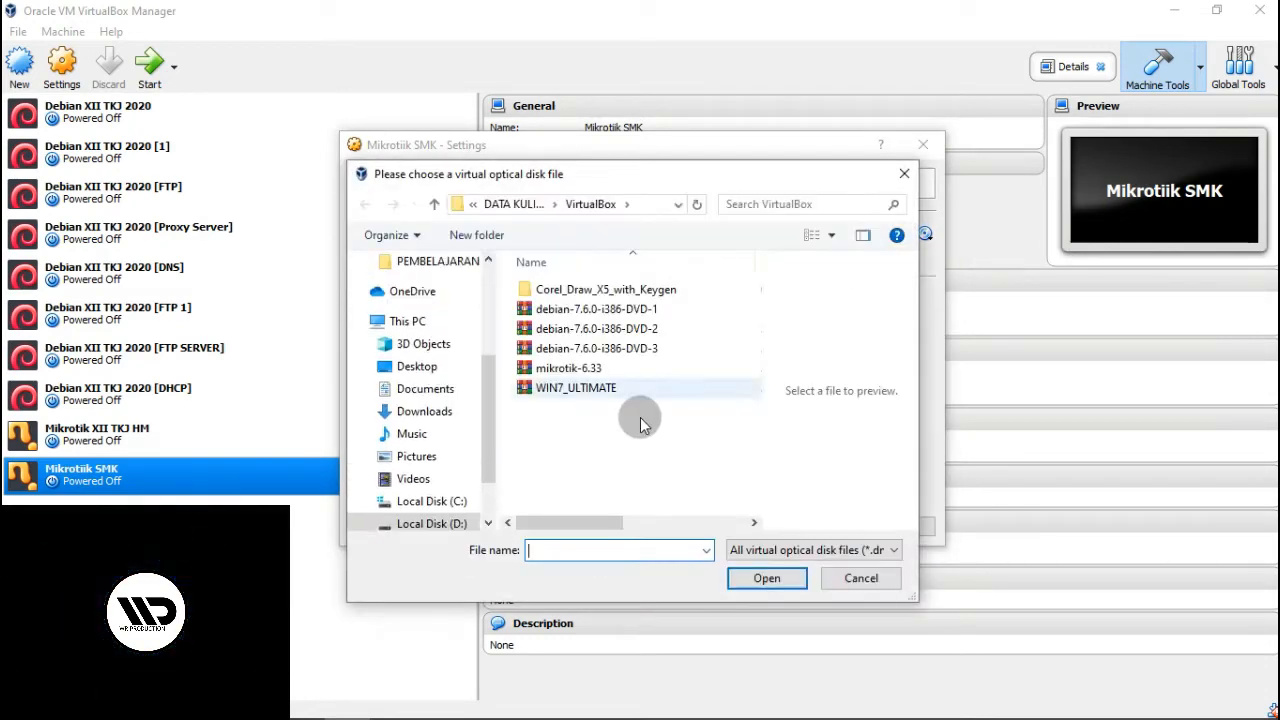
left_click(555, 372)
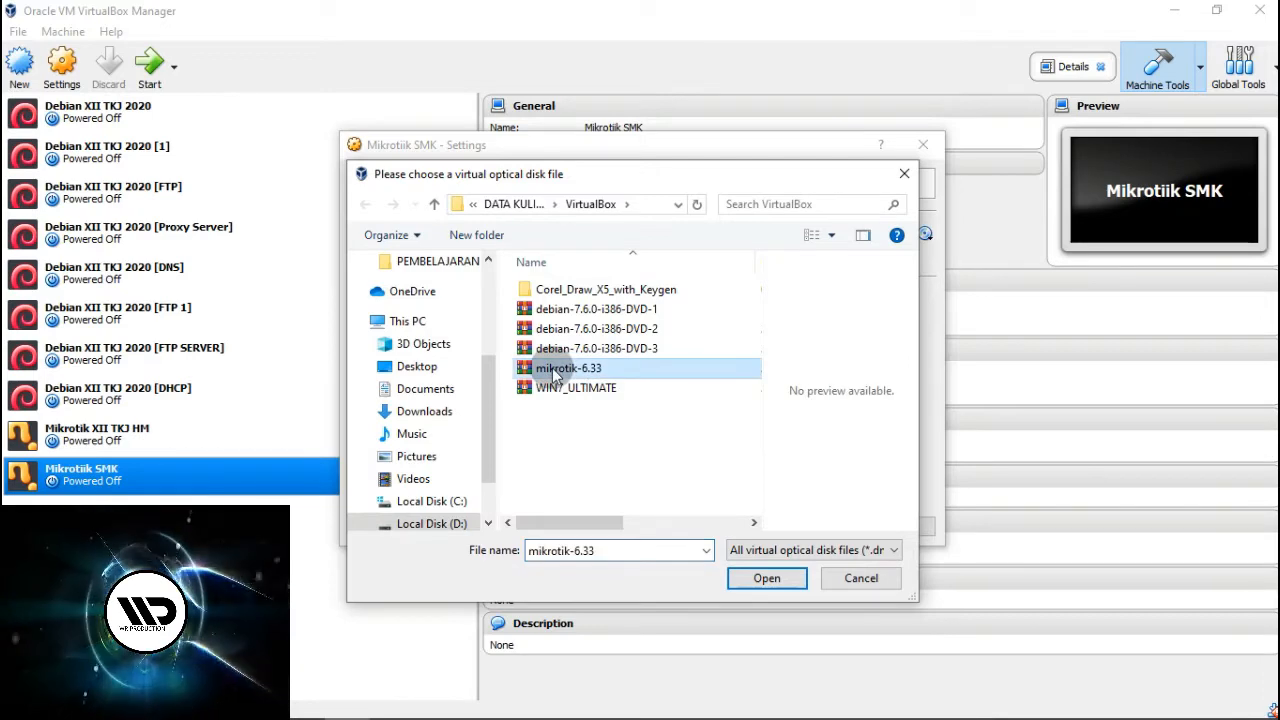
left_click(762, 579)
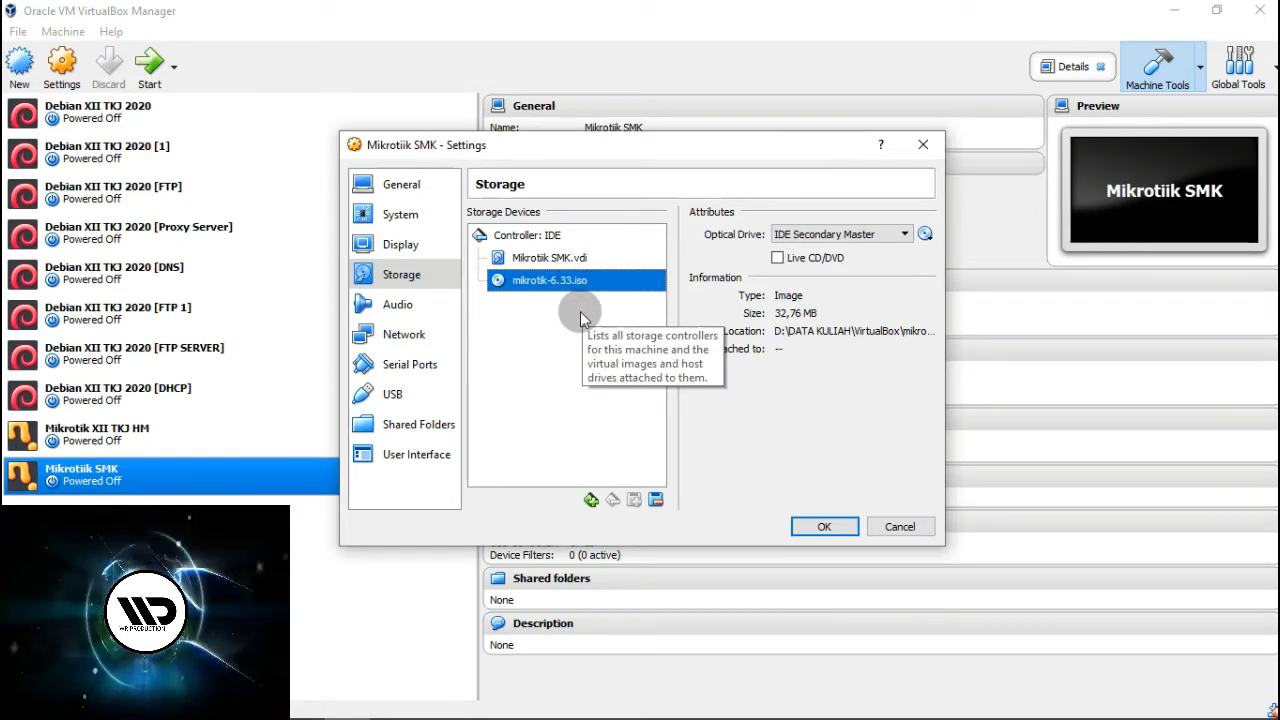
Attach network Adapter 1 to Bridged Adapter using the Intel(R) Dual Band Wireless-AC 7265 interface.
left_click(406, 336)
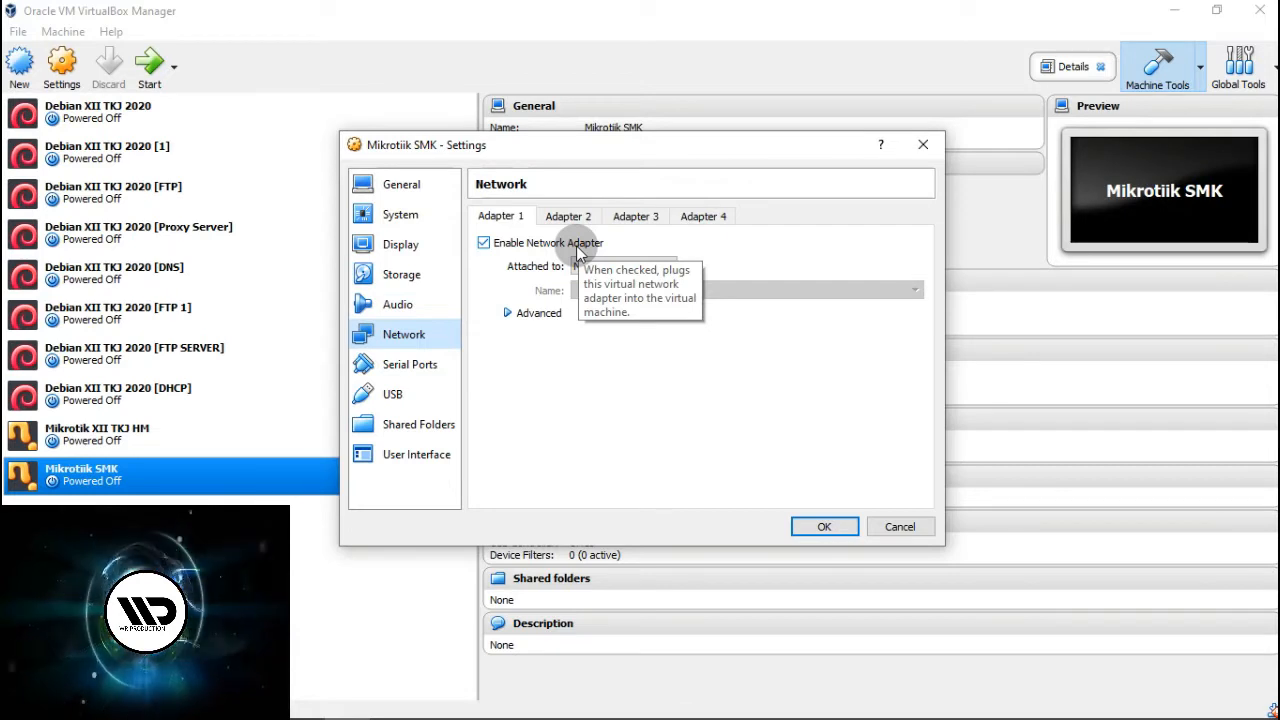
mouse_move(505, 8)
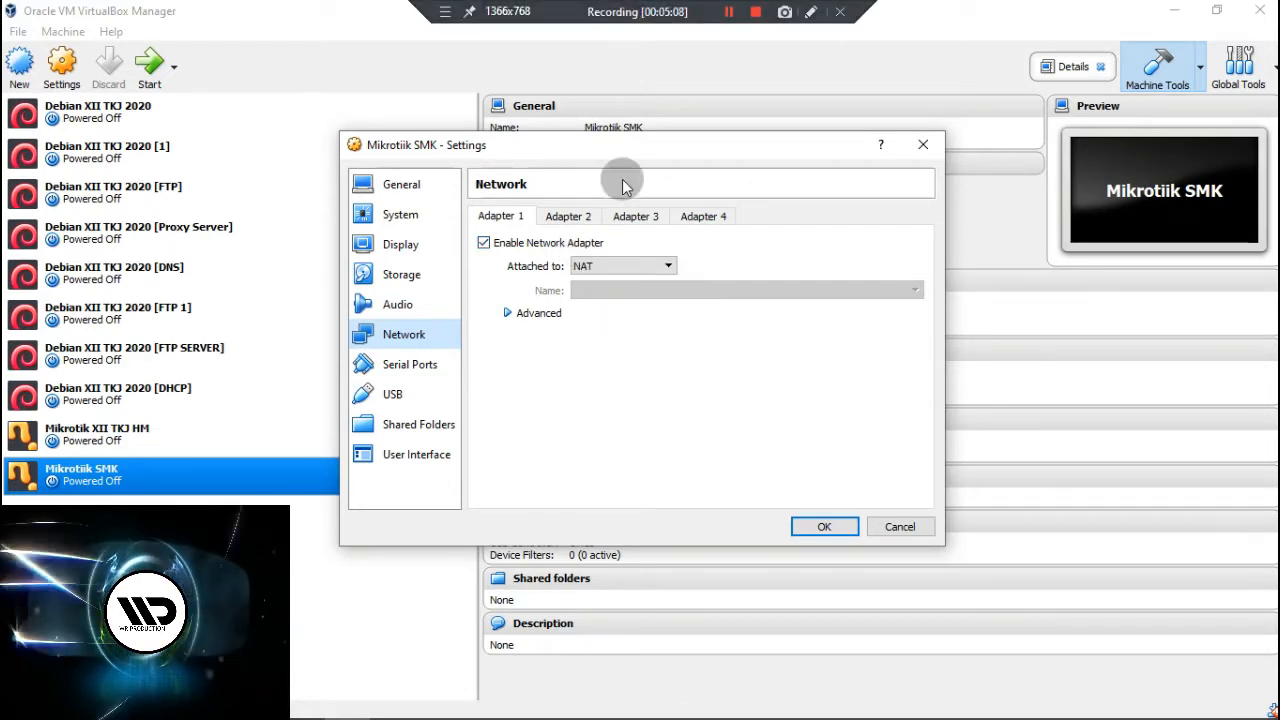
left_click(659, 265)
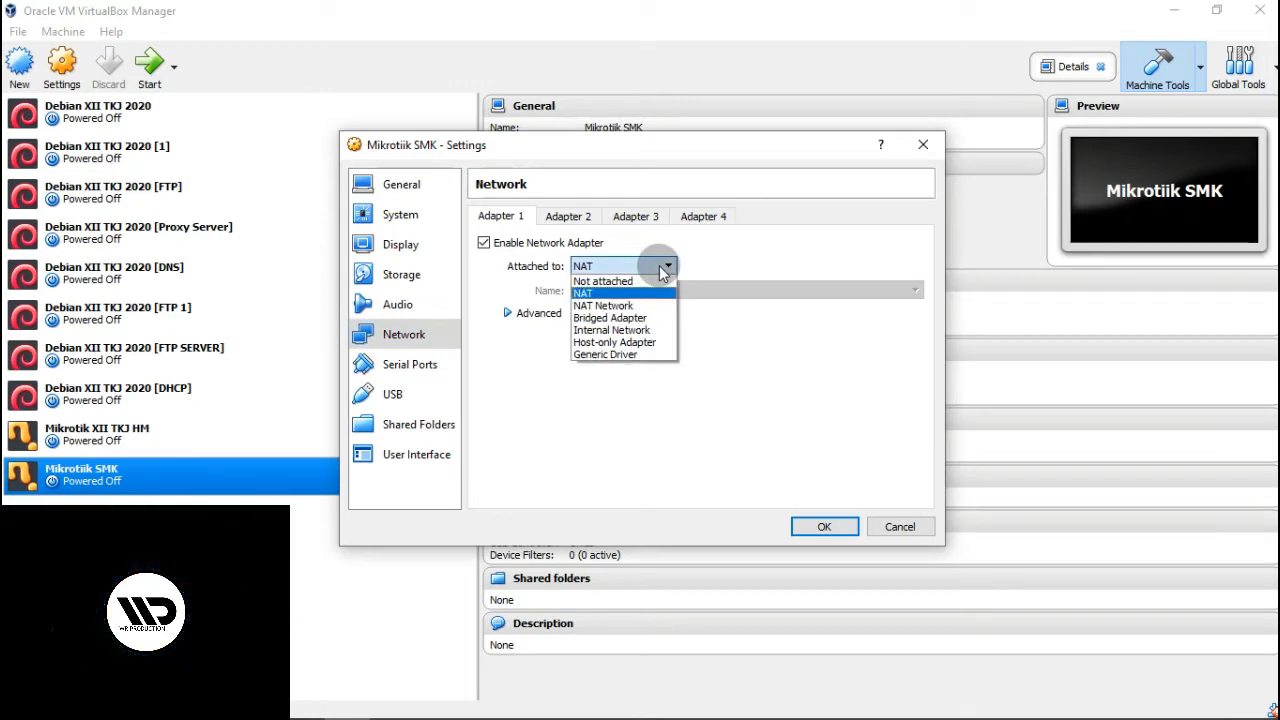
left_click(612, 318)
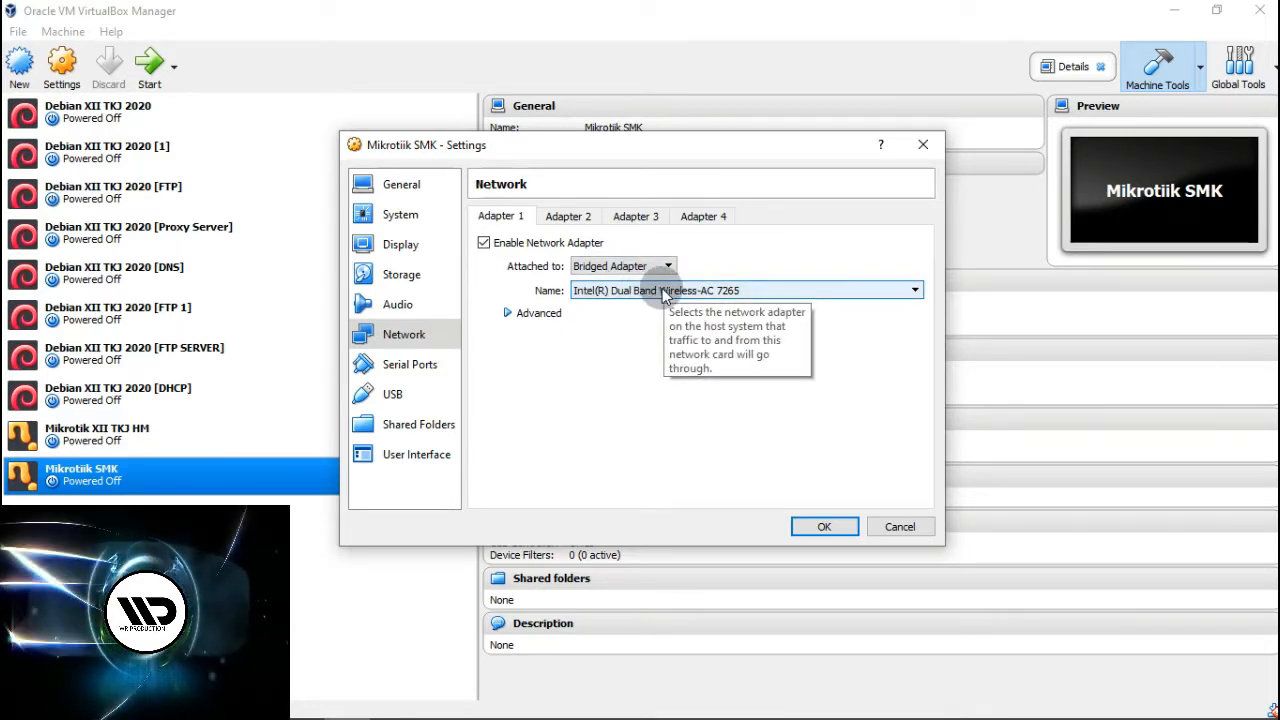
Enable network Adapter 2 and attach it to Host-only Adapter using VirtualBox Host-Only Ethernet Adapter #5.
left_click(566, 216)
left_click(524, 245)
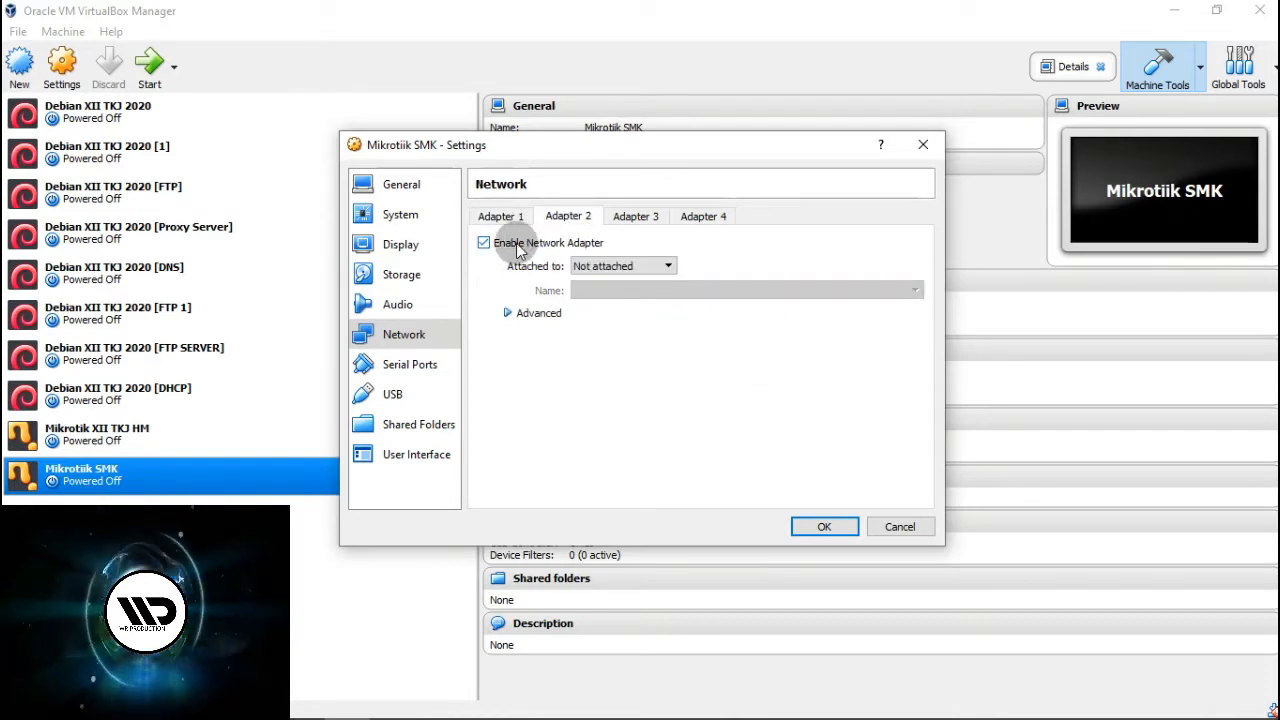
left_click(622, 266)
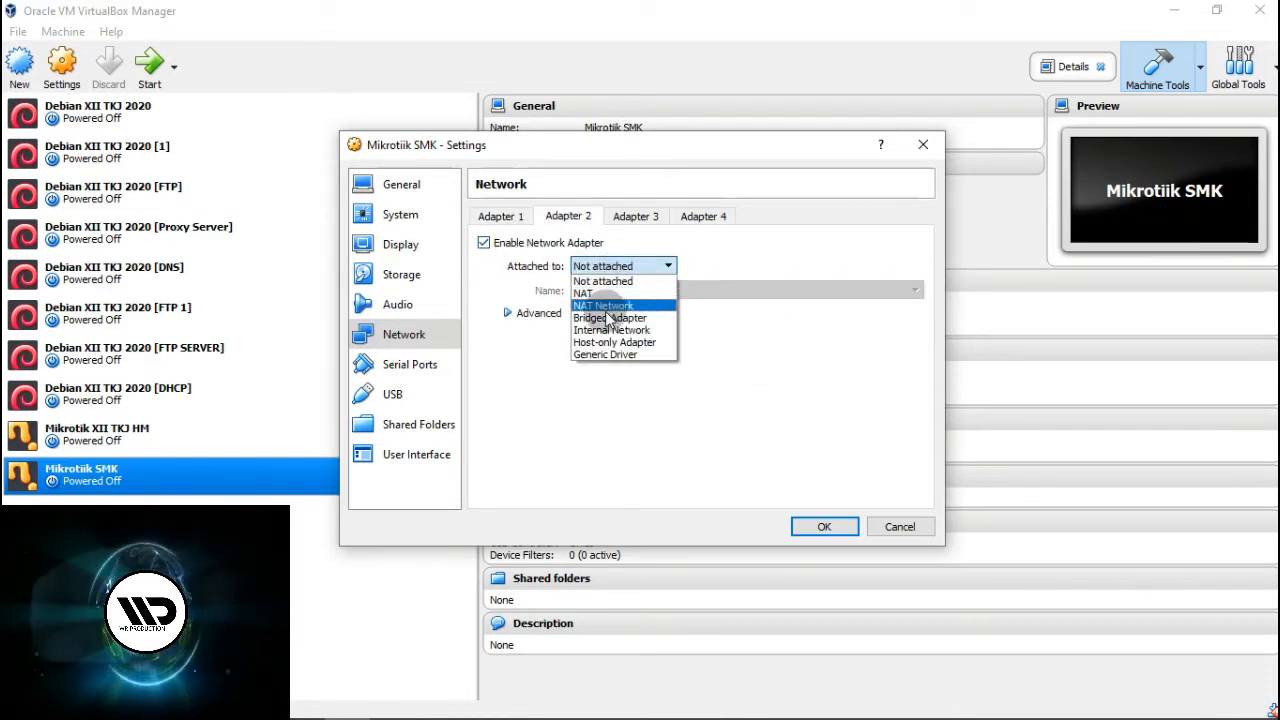
left_click(605, 342)
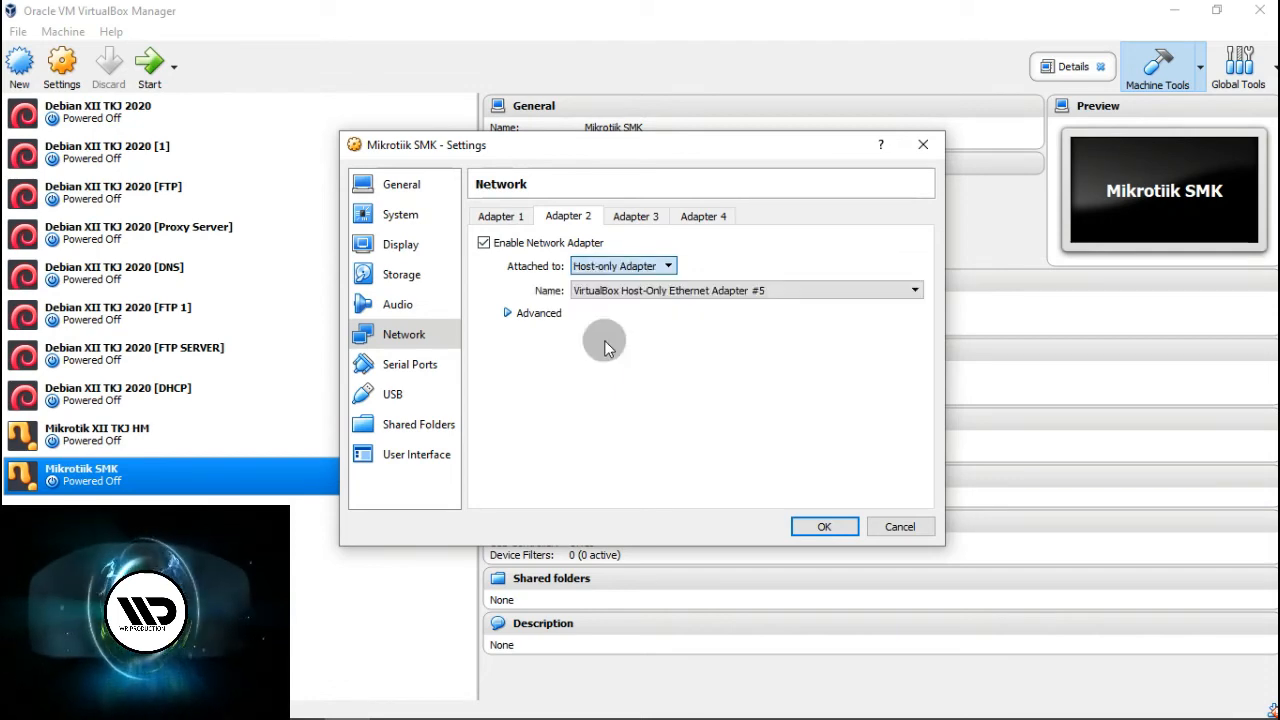
left_click(620, 292)
left_click(655, 290)
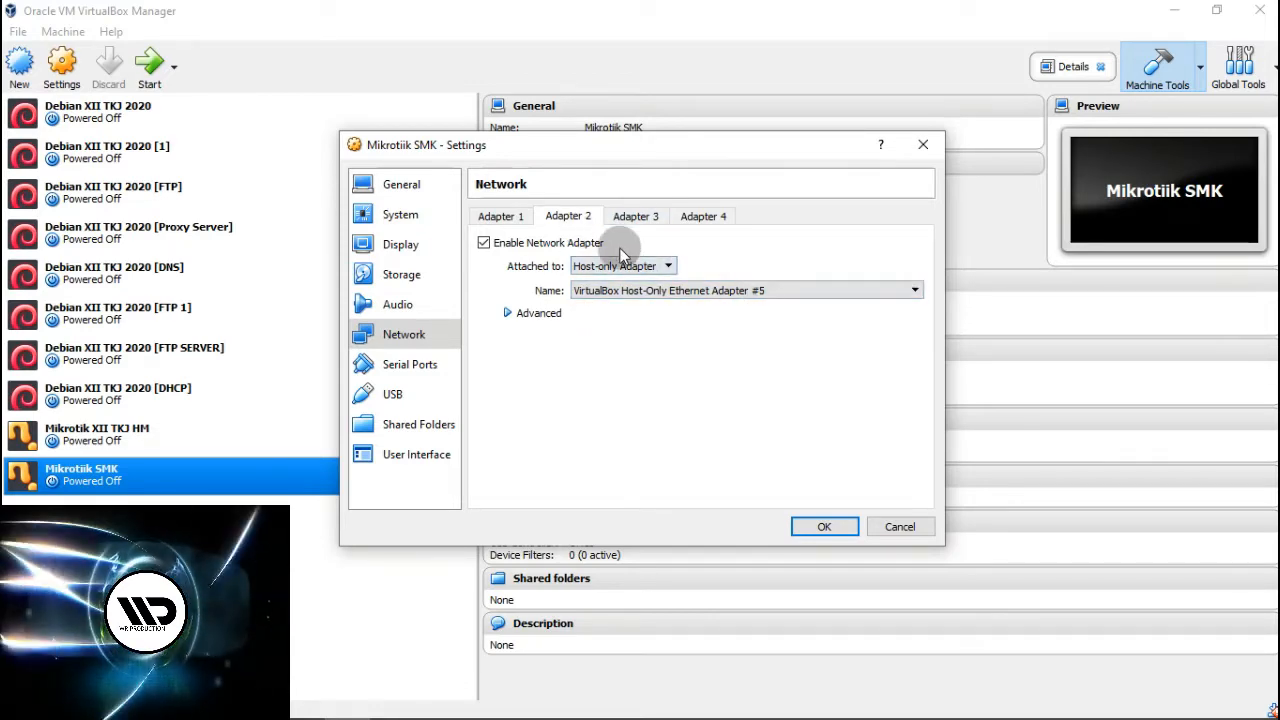
Enable network Adapter 3 as a Host-only Adapter using VirtualBox Host-Only Ethernet Adapter #6, and save the machine settings.
left_click(635, 216)
left_click(530, 243)
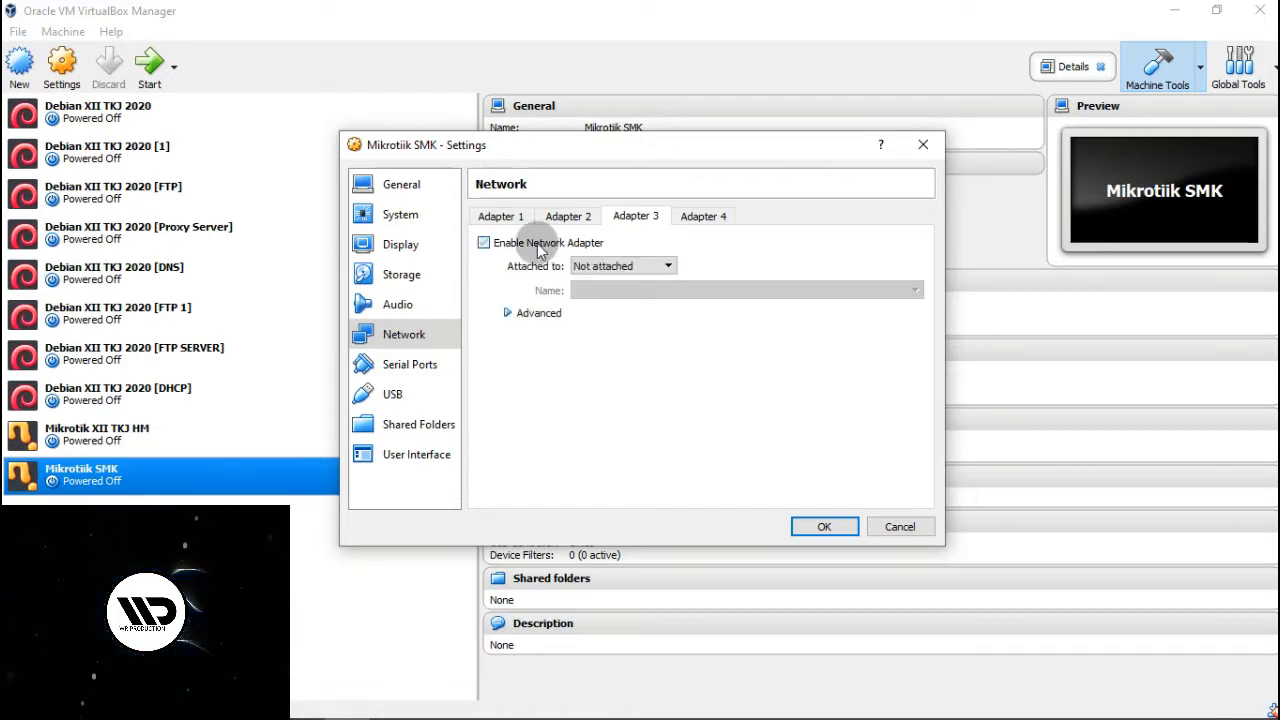
left_click(625, 266)
left_click(605, 337)
left_click(662, 292)
left_click(655, 318)
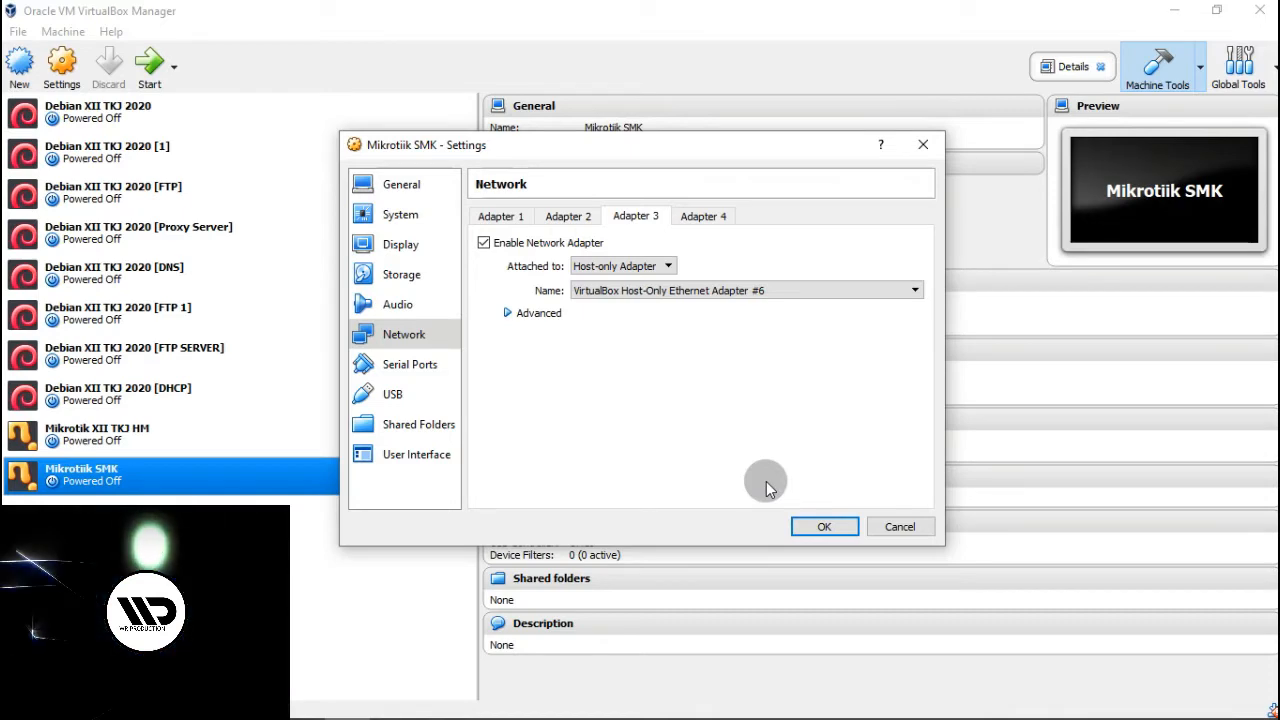
left_click(820, 528)
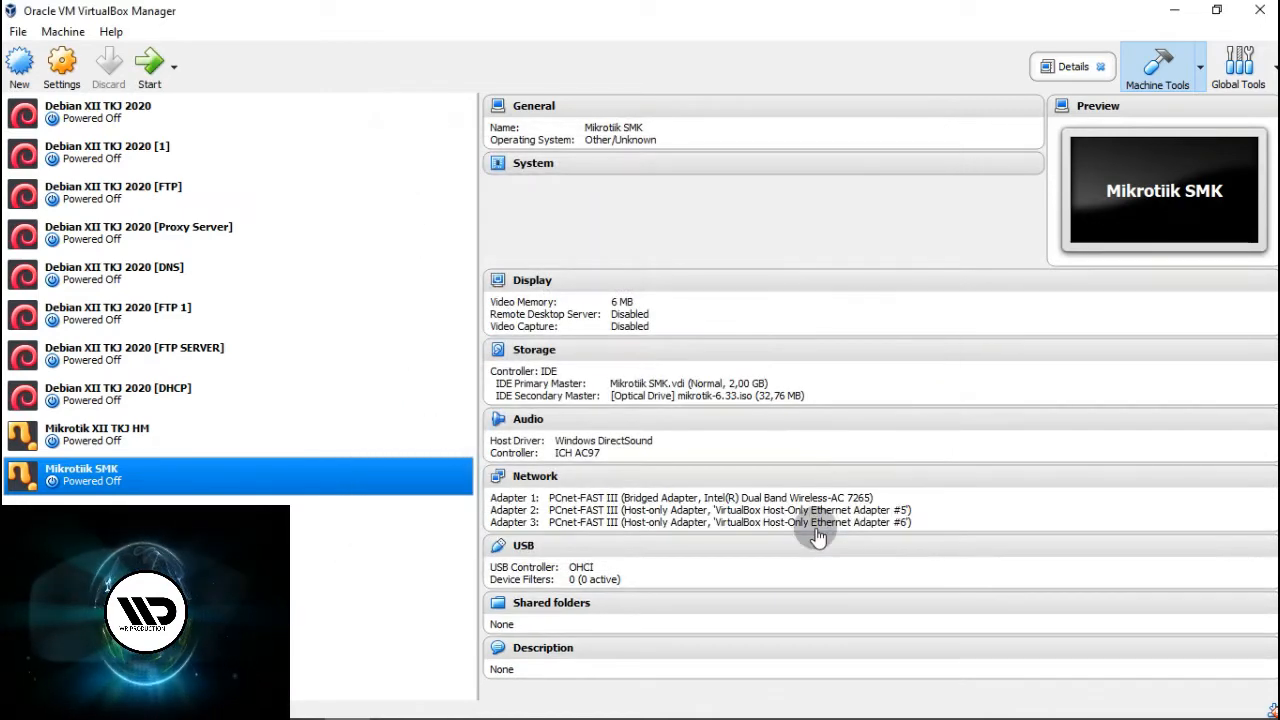
Start the Mikrotiik SMK virtual machine and maximize its window.
left_click(150, 72)
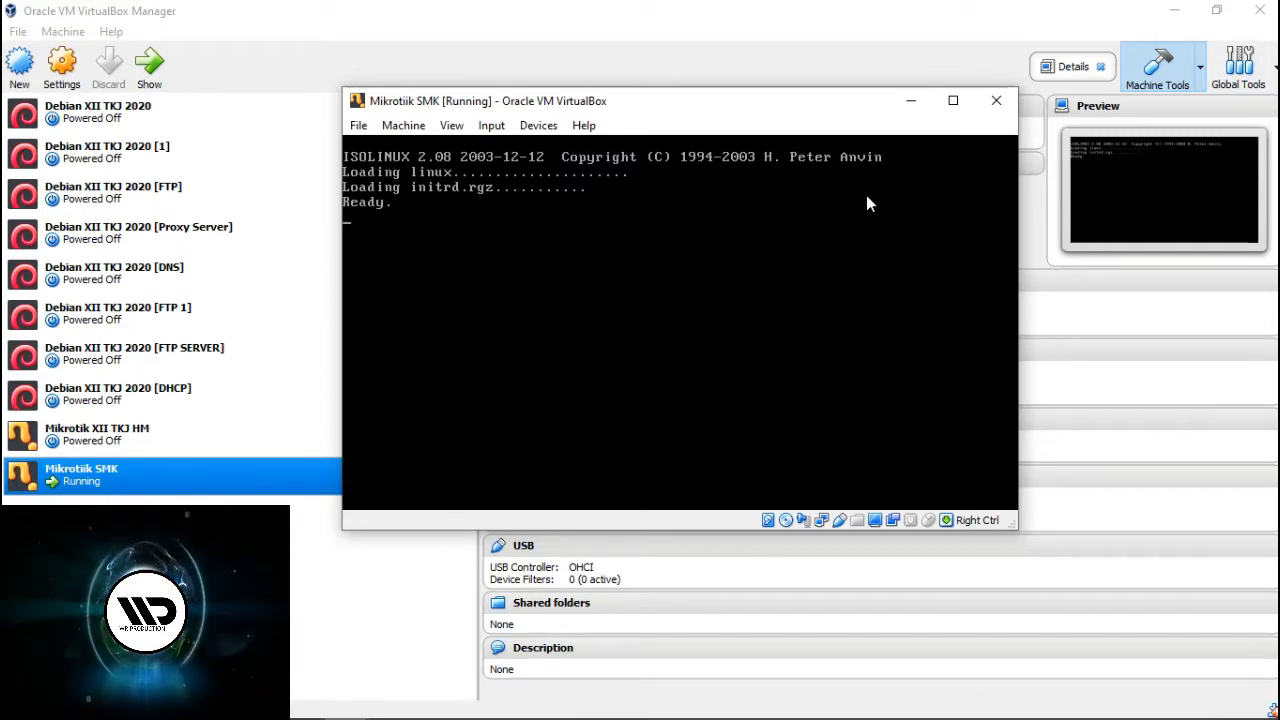
left_click(953, 101)
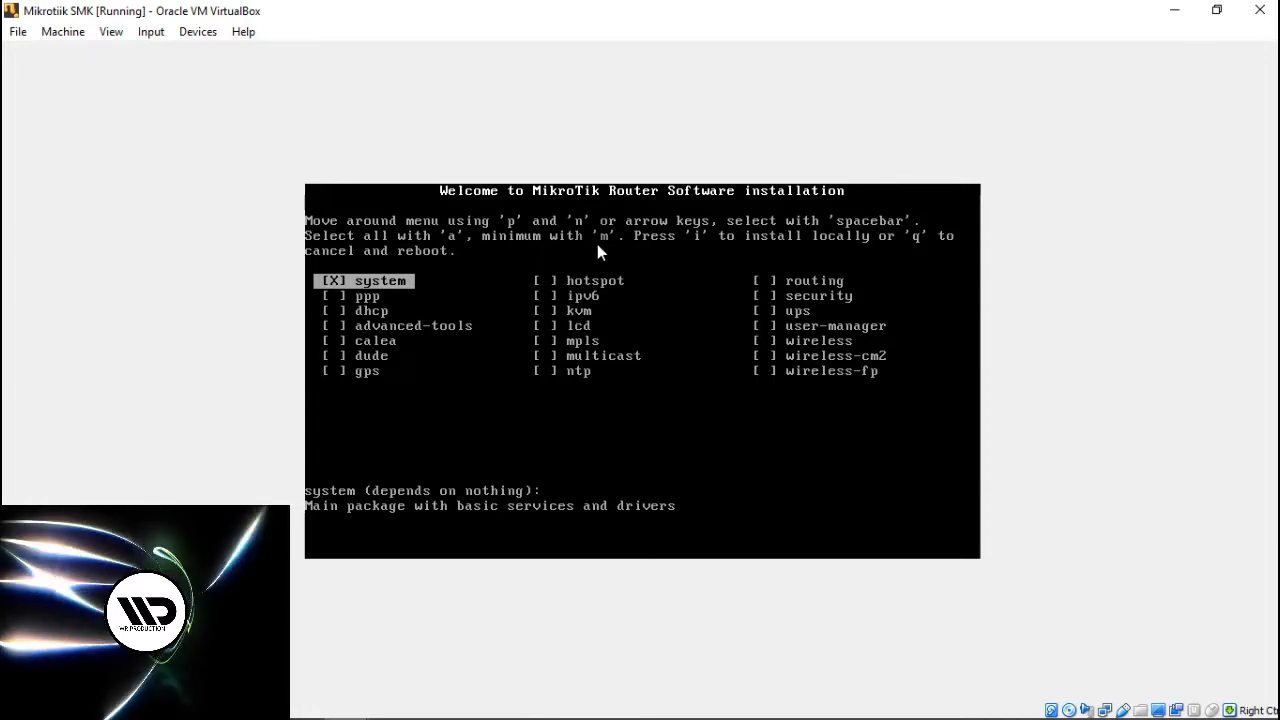
Select all RouterOS packages and install them locally, declining to keep the old configuration and accepting erasure of the disk.
left_click(298, 258)
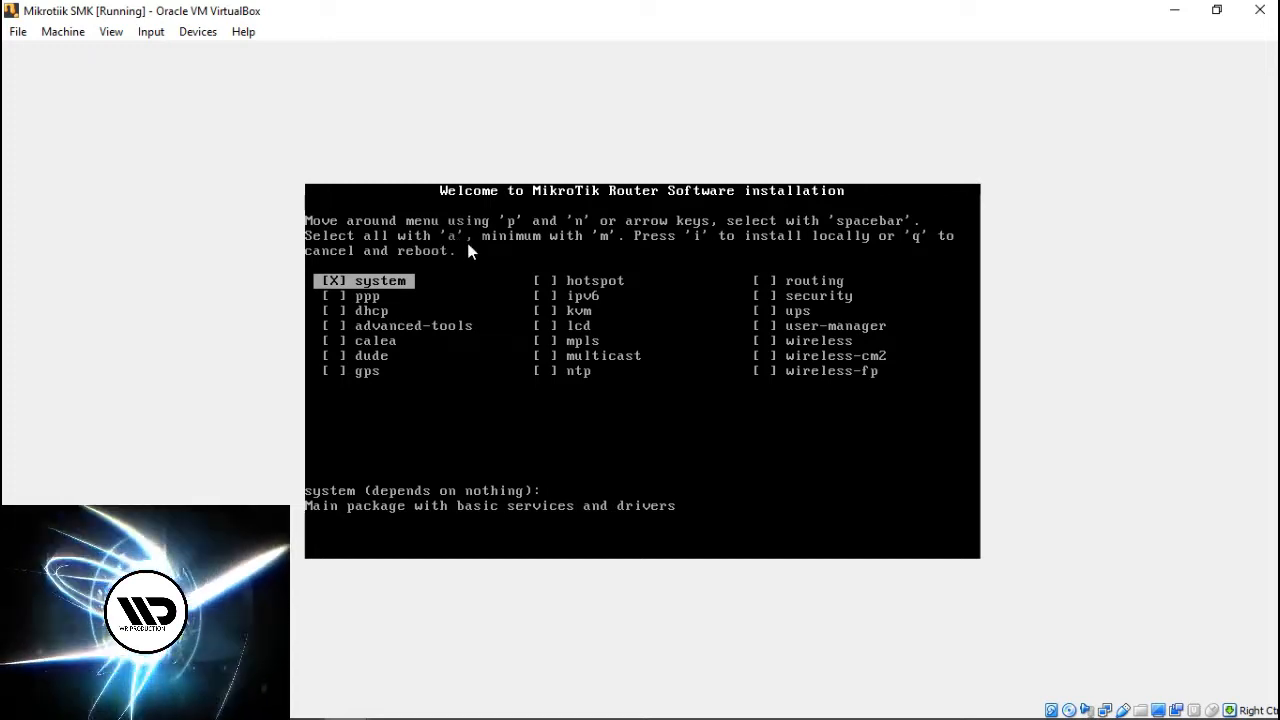
key("a")
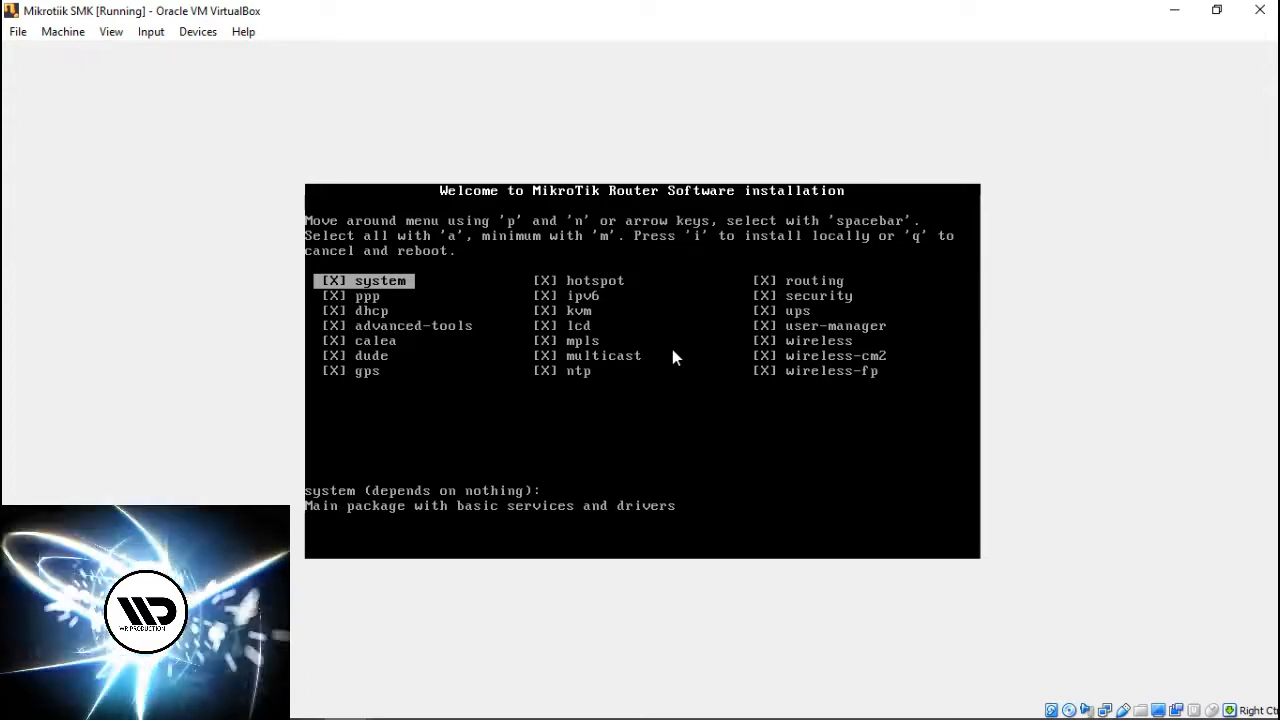
key("i")
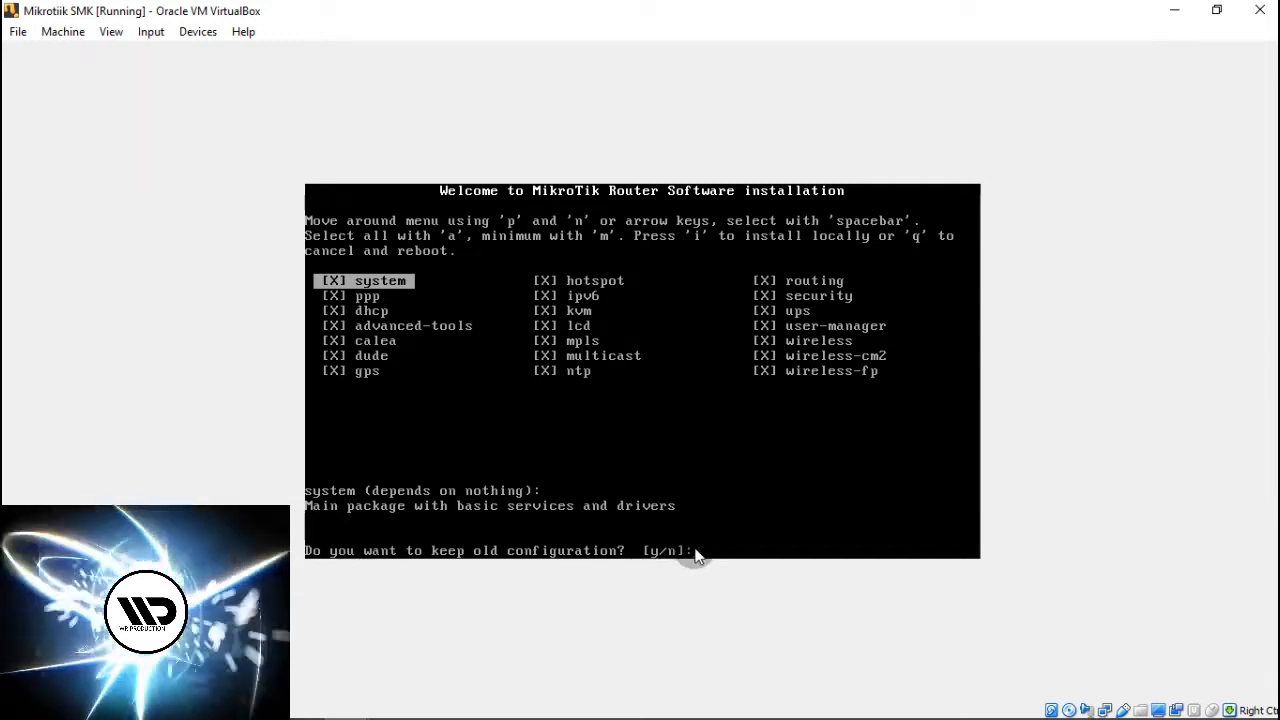
type("n]:")
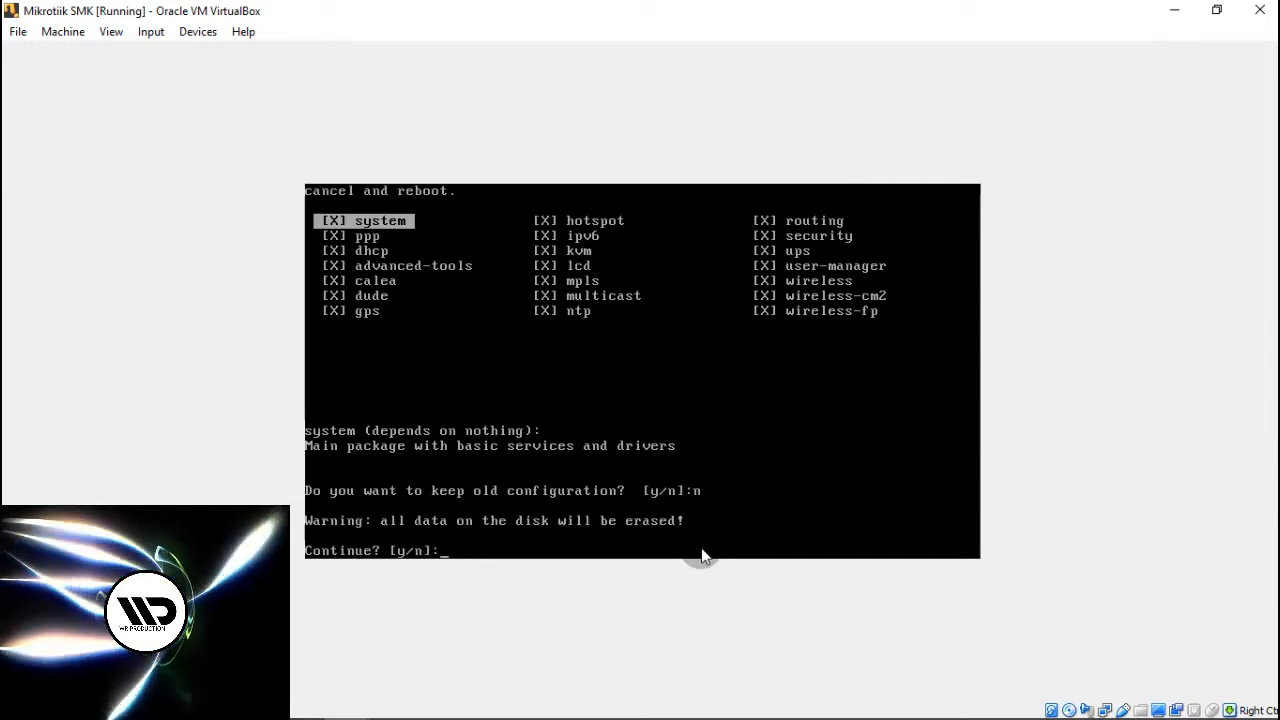
type("y")
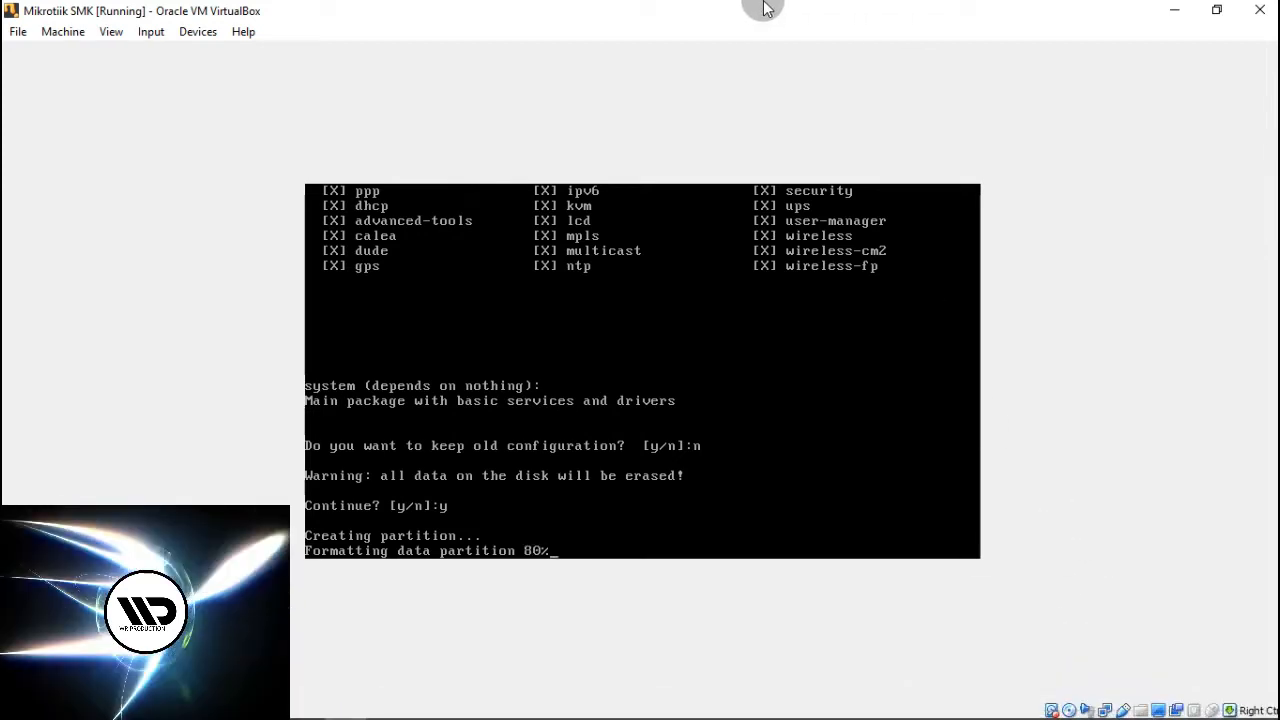
mouse_move(750, 10)
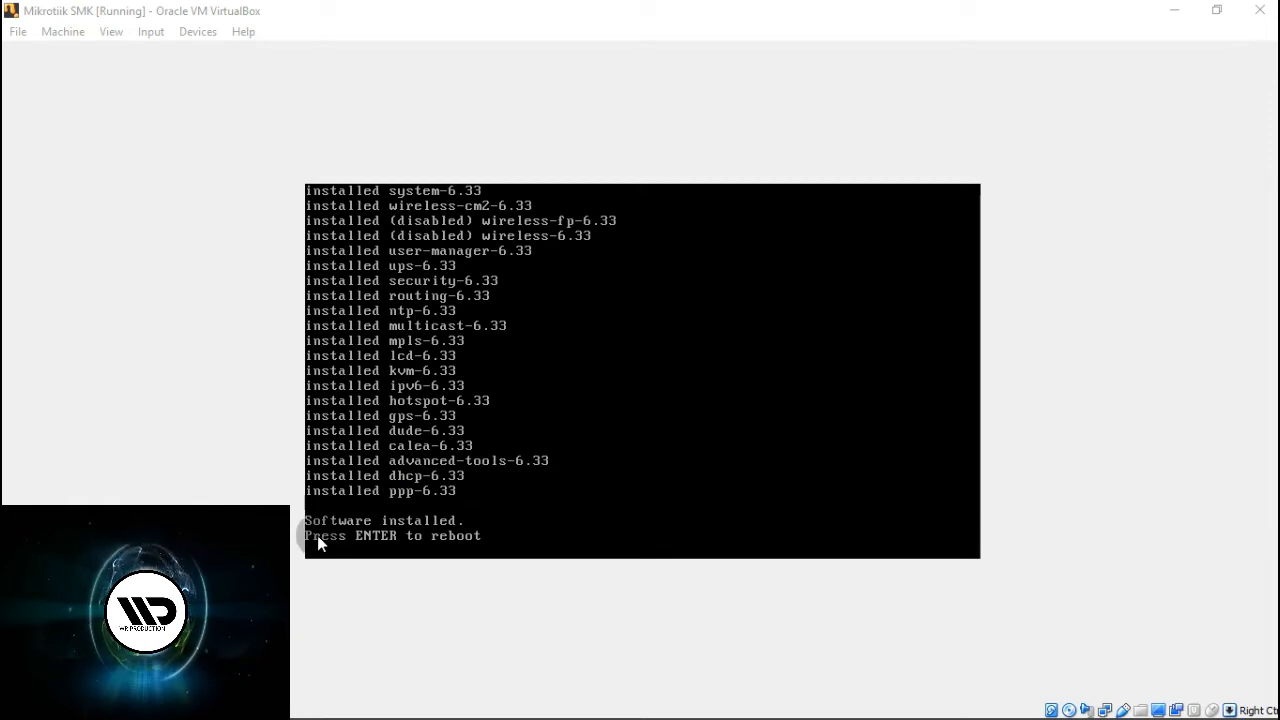
Force-unmount mikrotik-6.33.iso from the virtual optical drive and reboot the virtual machine.
left_click(475, 559)
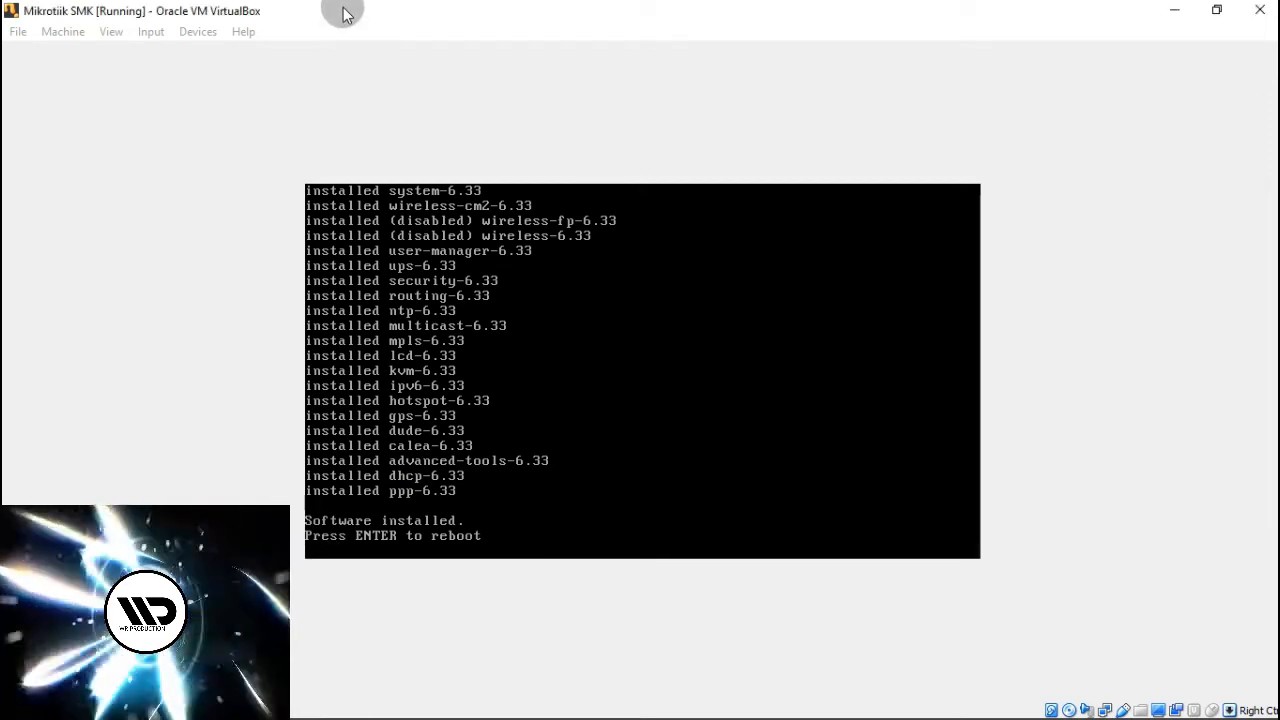
left_click(195, 31)
mouse_move(243, 52)
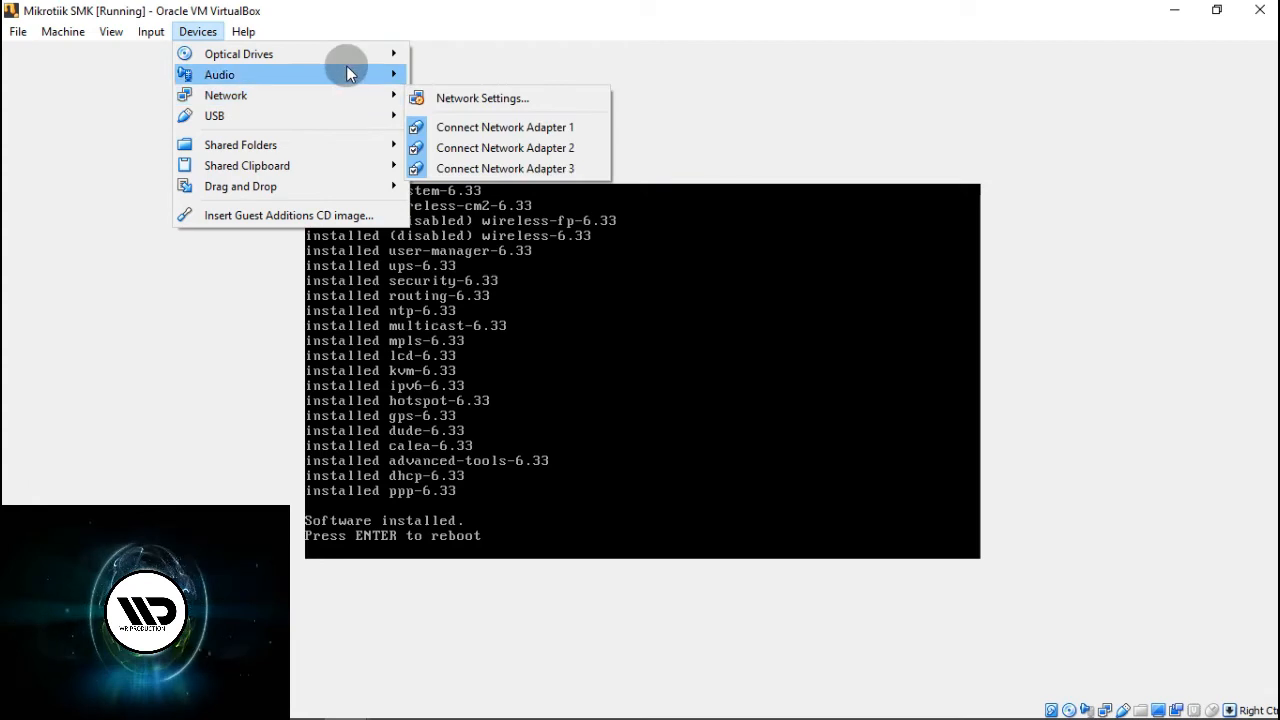
mouse_move(346, 54)
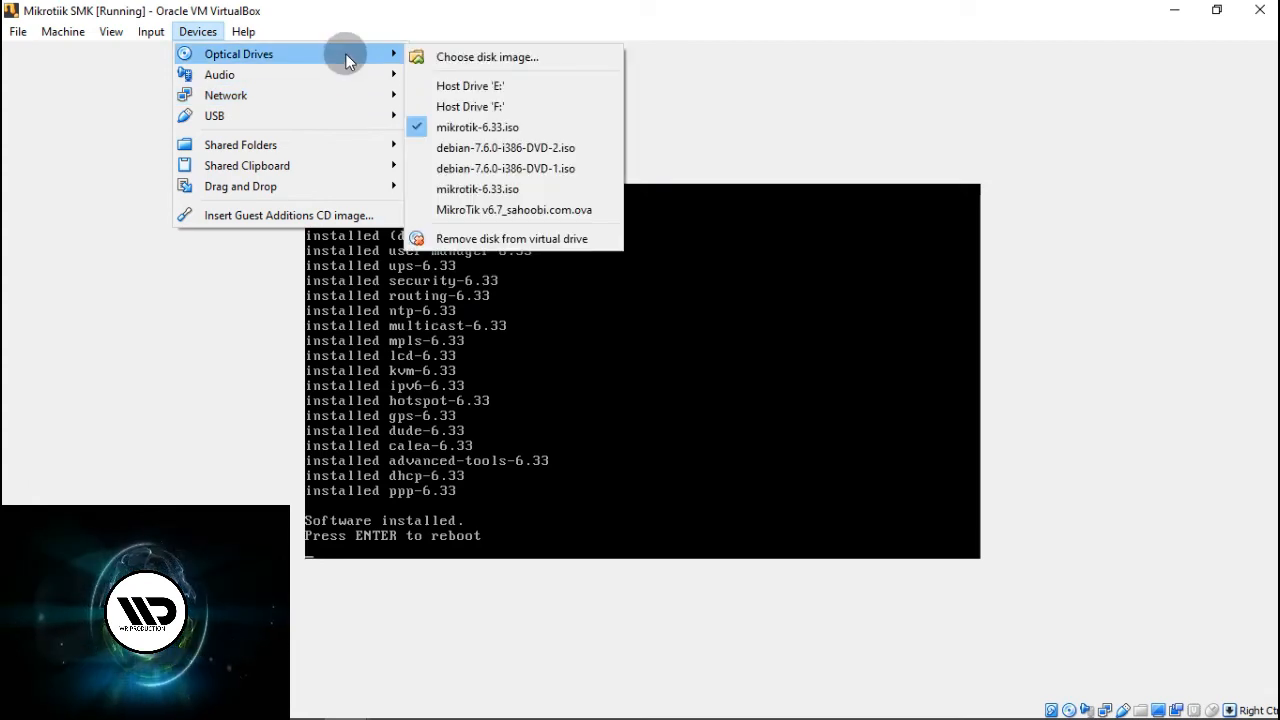
left_click(477, 128)
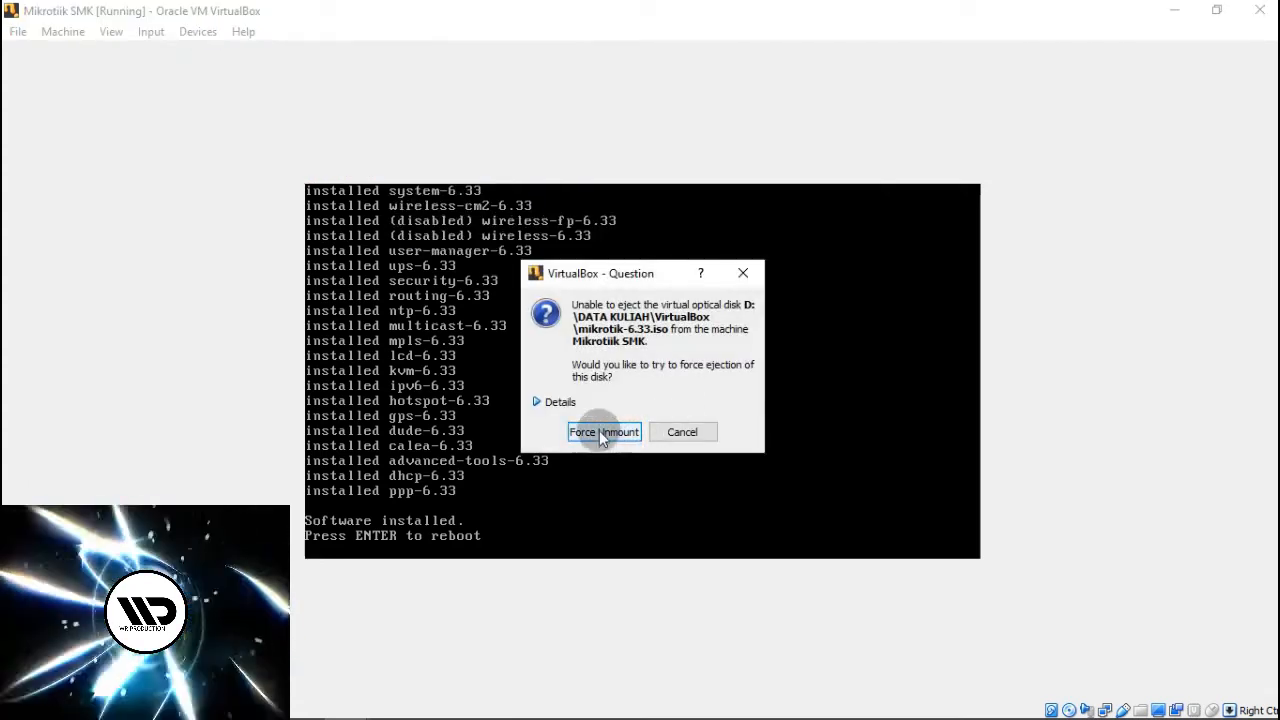
left_click(601, 432)
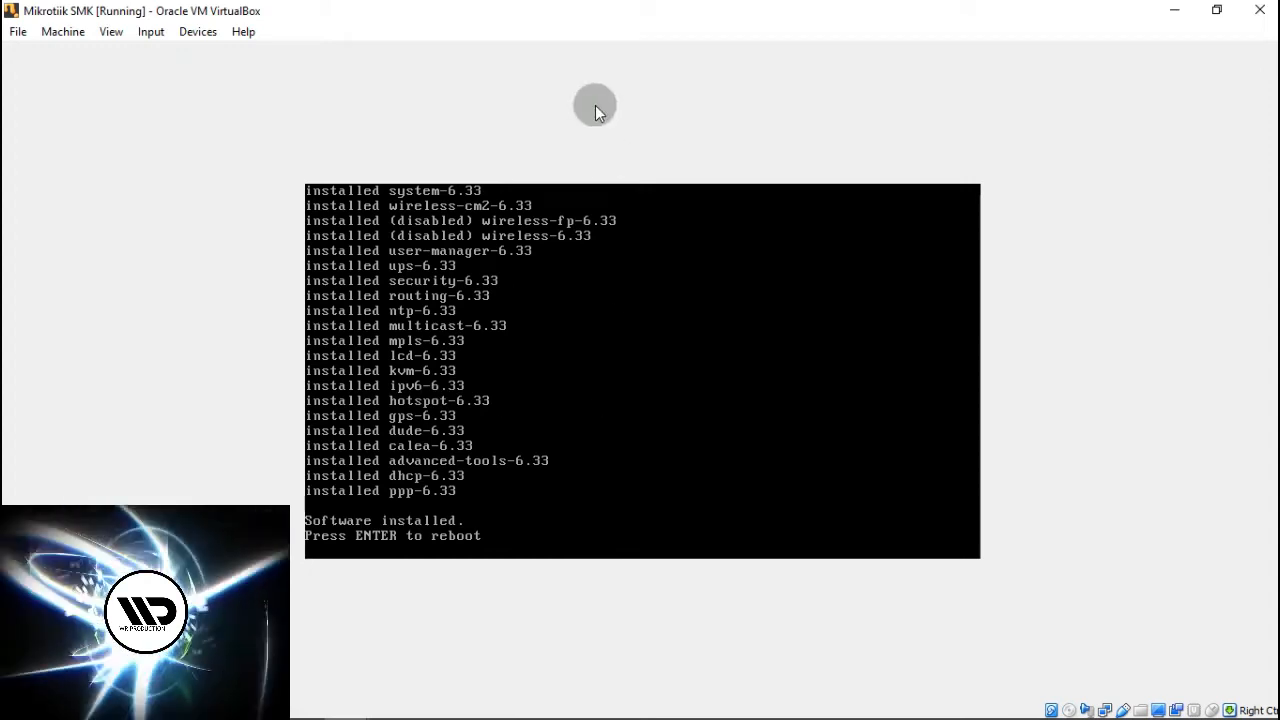
key("Return")
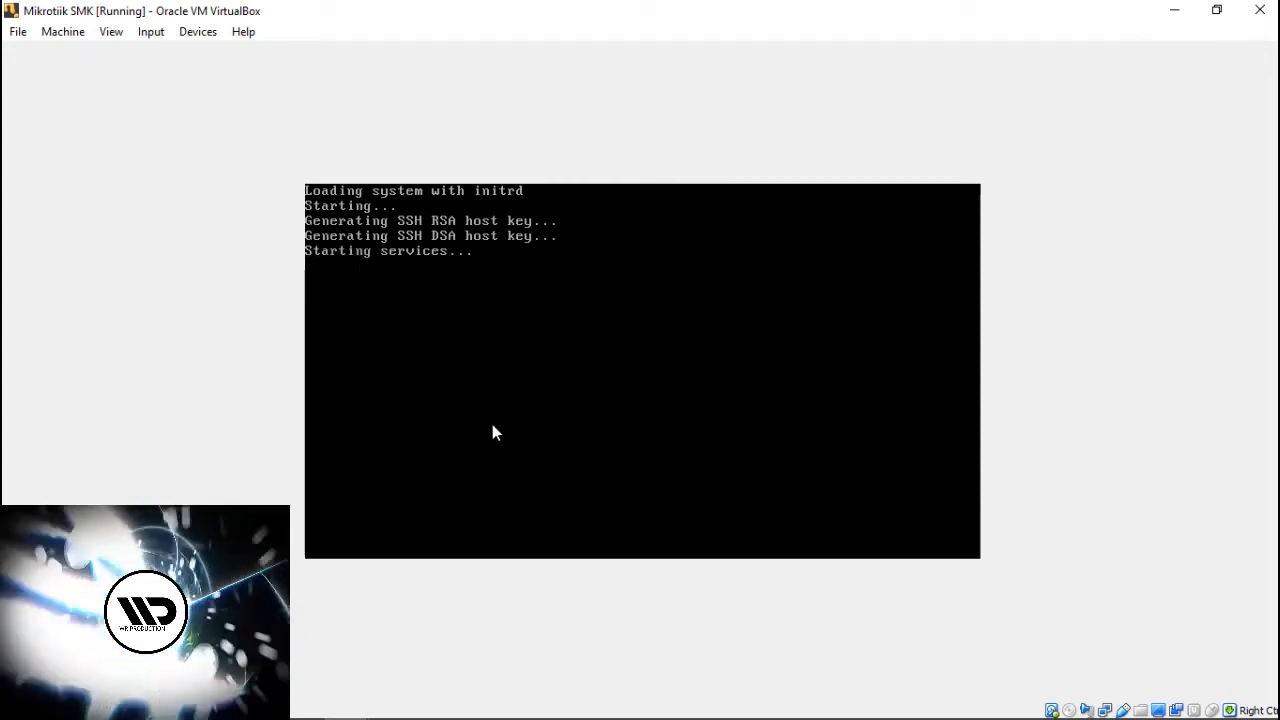
Minimize the open windows once RouterOS has booted, and run winbox terbaru V 3.11 from the desktop.
mouse_move(428, 6)
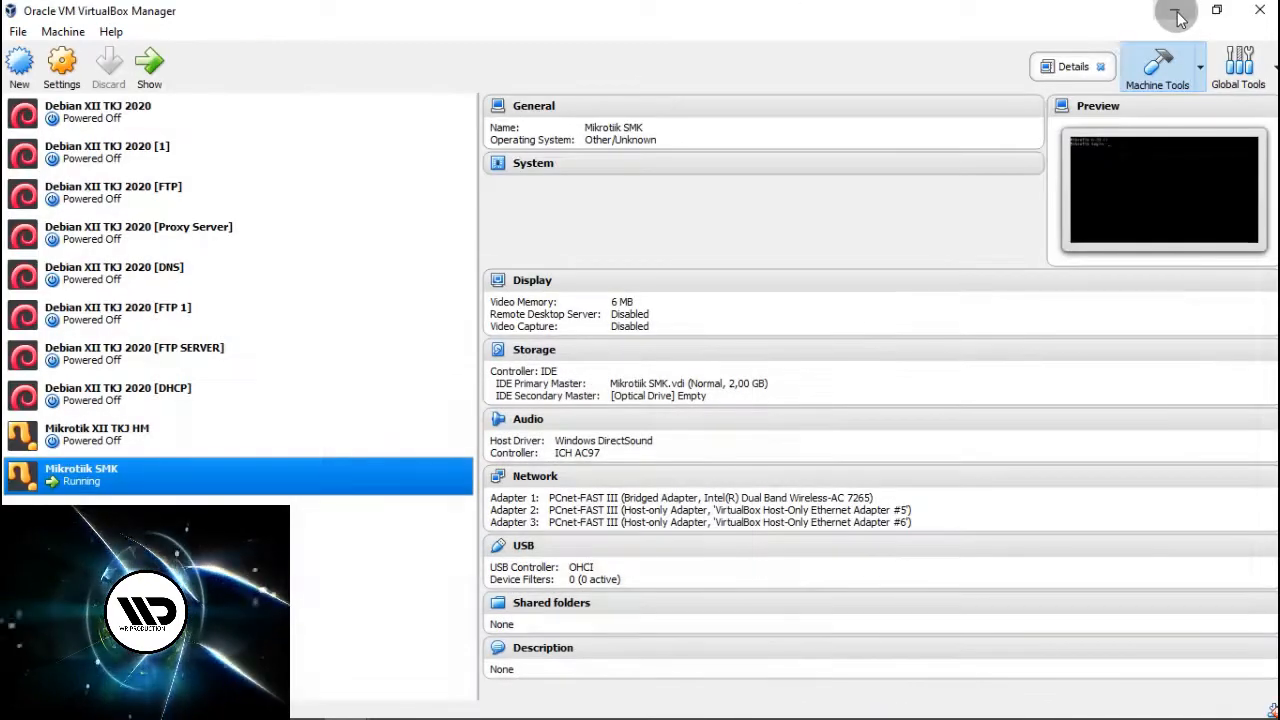
left_click(1175, 11)
left_click(1175, 12)
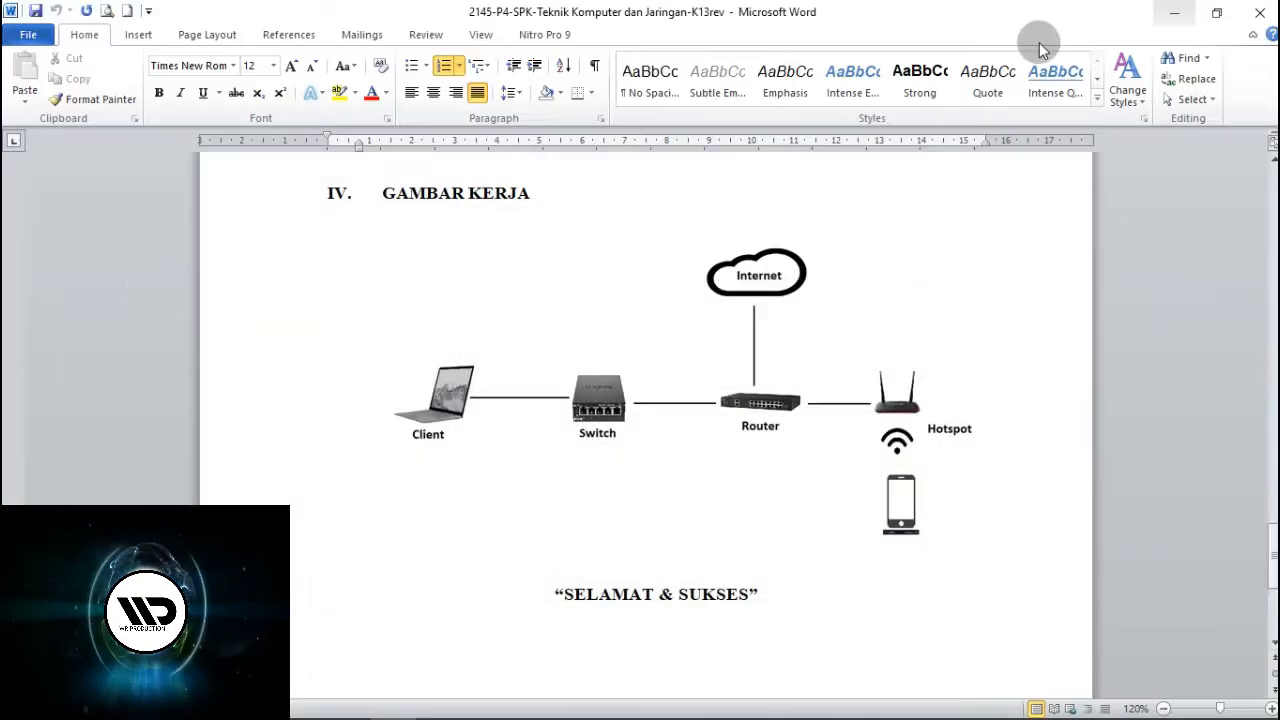
left_click(1158, 10)
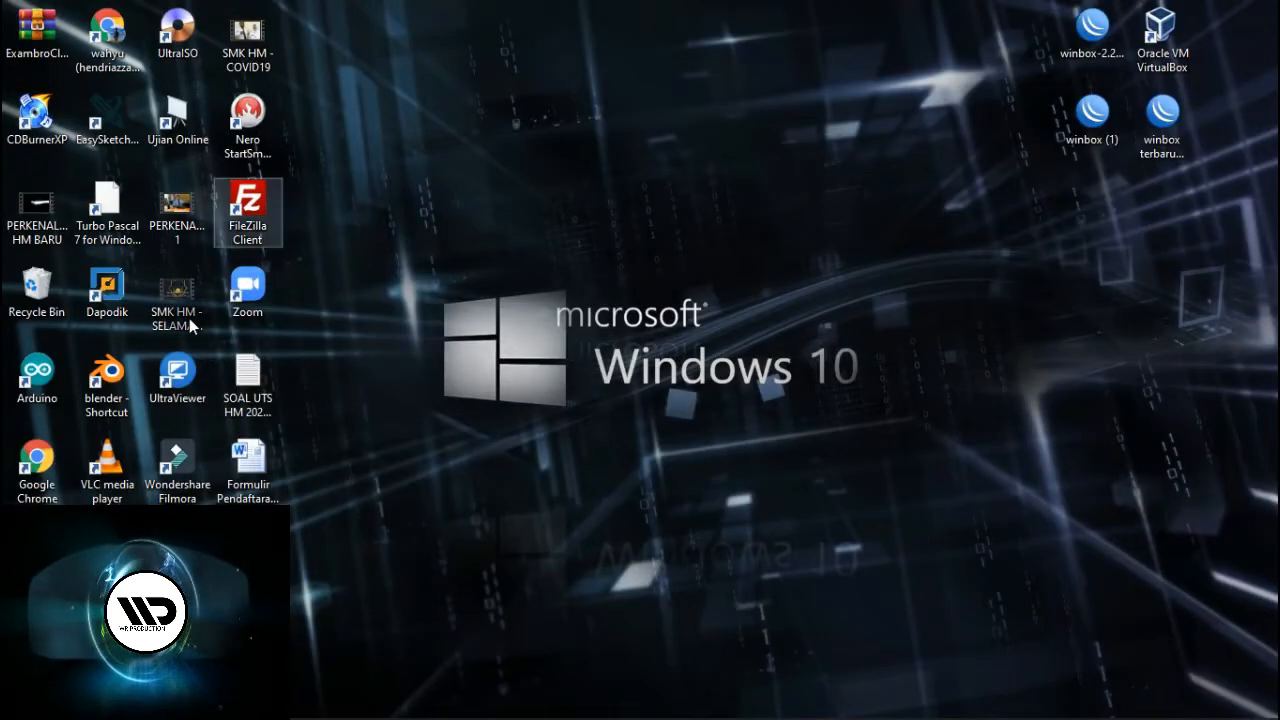
left_click(1157, 114)
double_click(1157, 135)
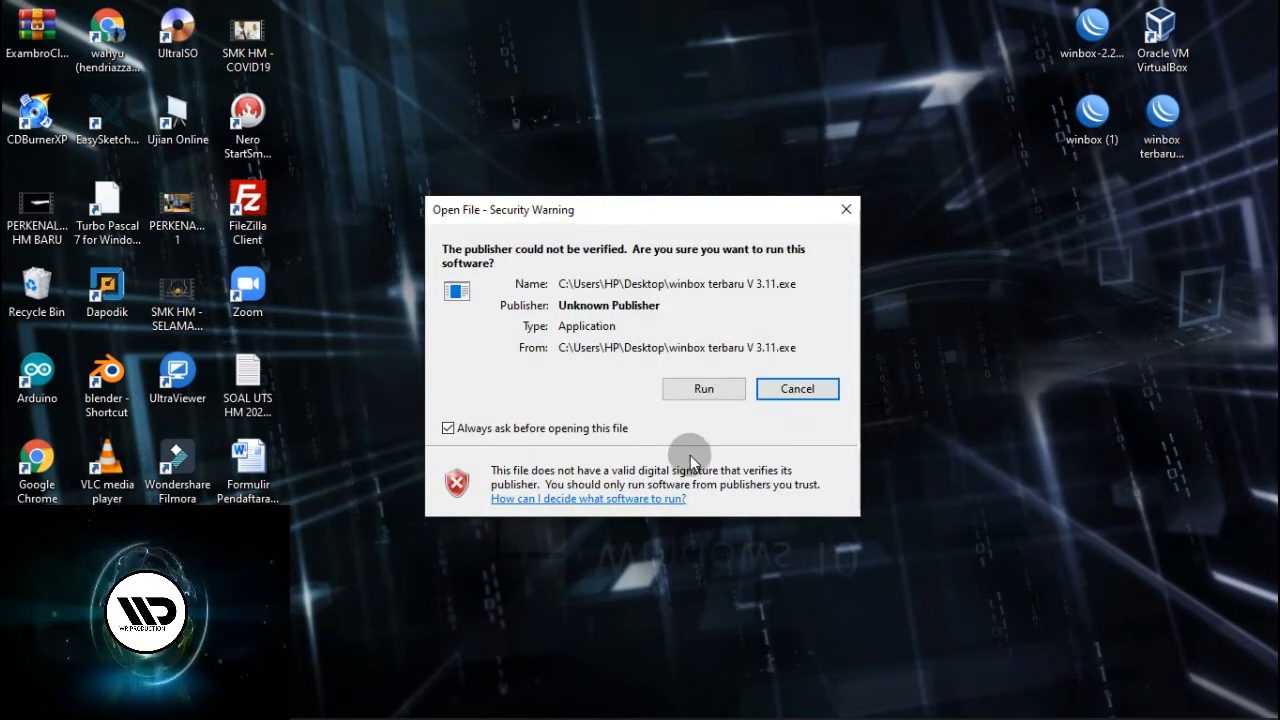
left_click(704, 388)
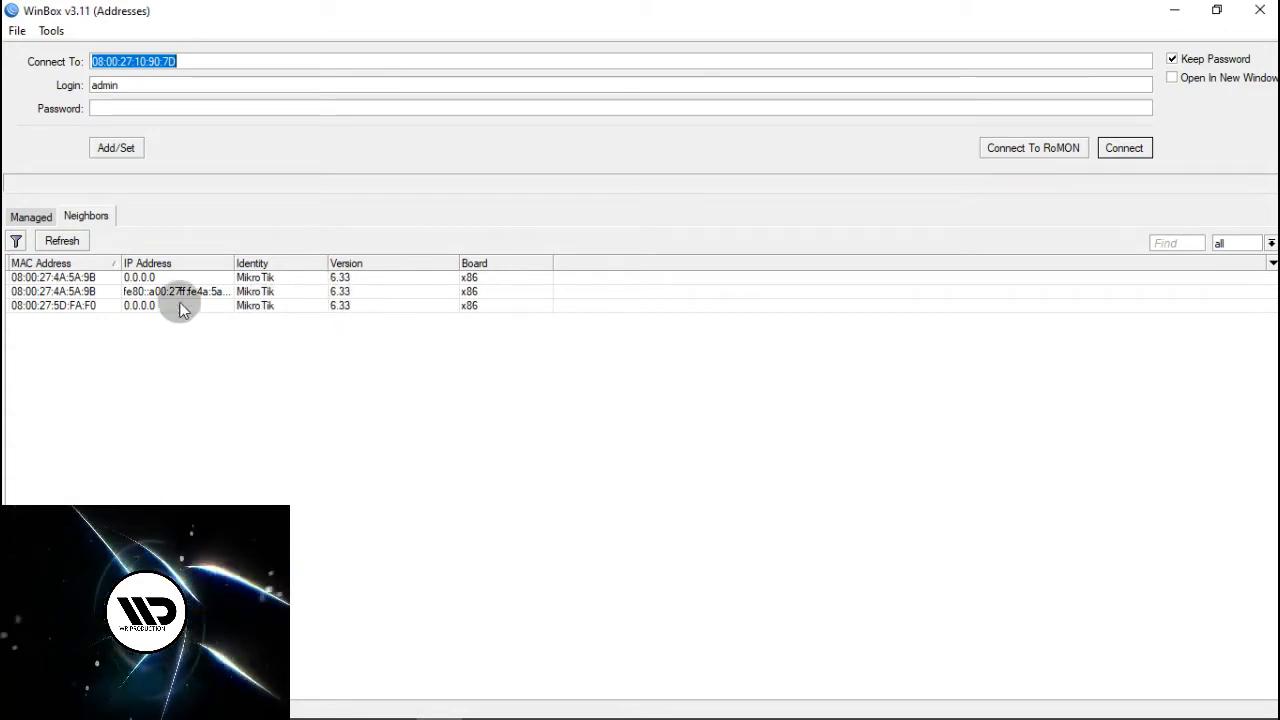
Connect to the neighbor 08:00:27:4A:5A:9B as admin with a blank password, dismiss the license notice, and maximize the session window.
left_click(55, 281)
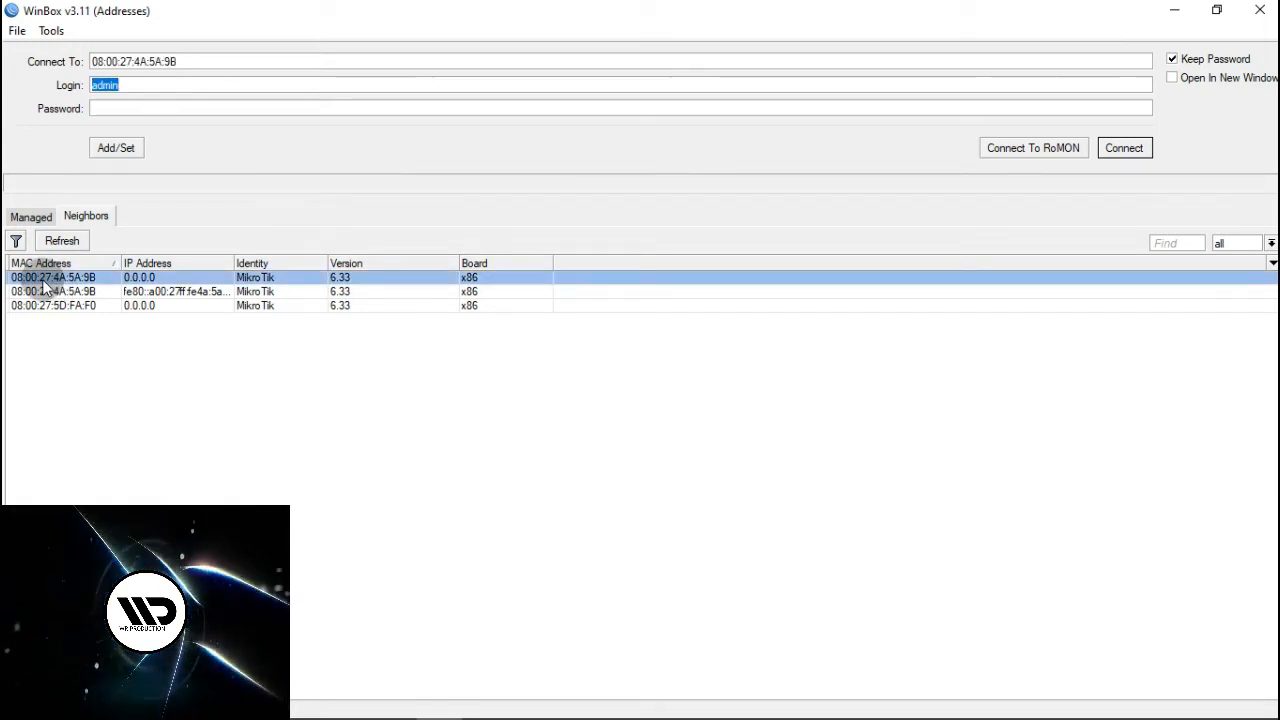
left_click(97, 143)
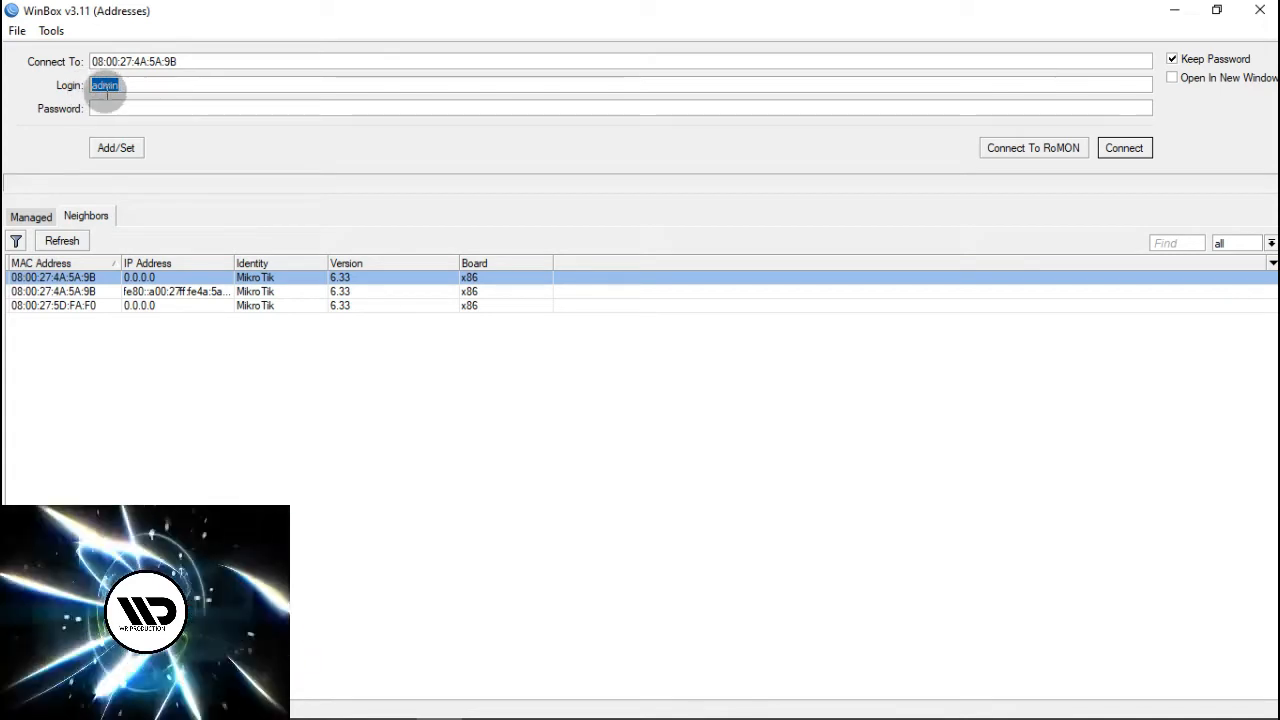
left_click(103, 108)
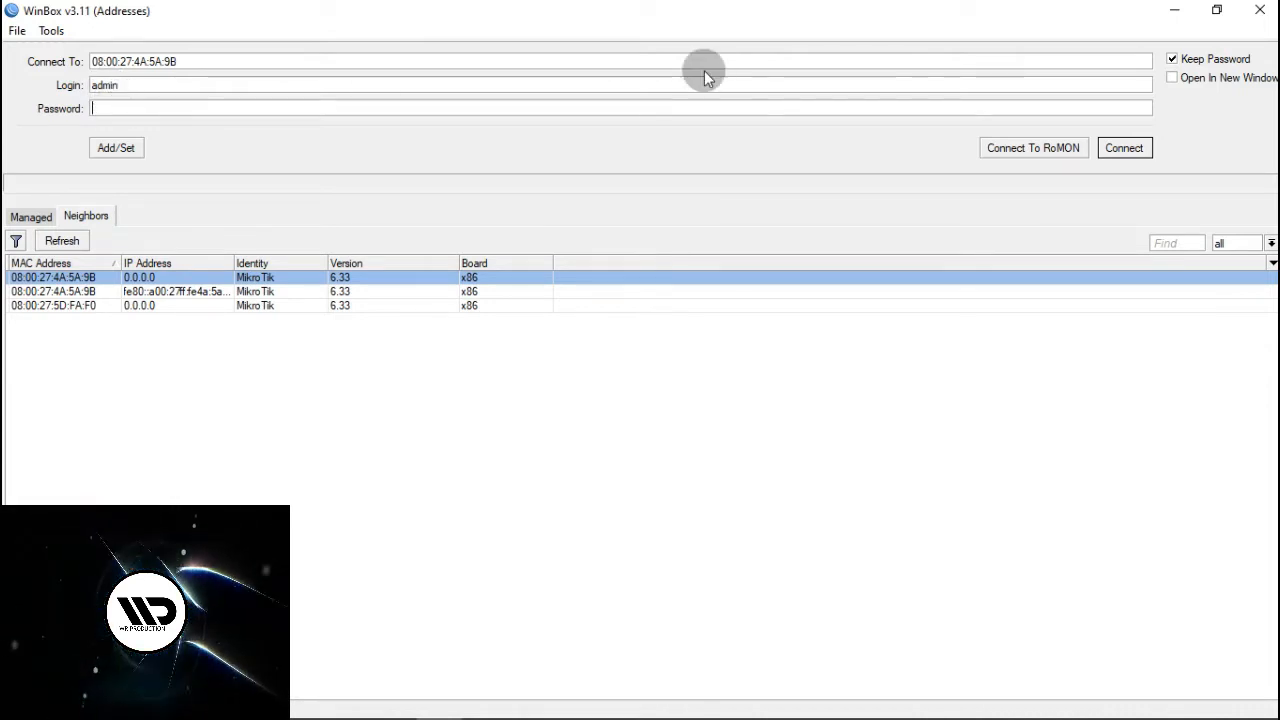
left_click(1122, 148)
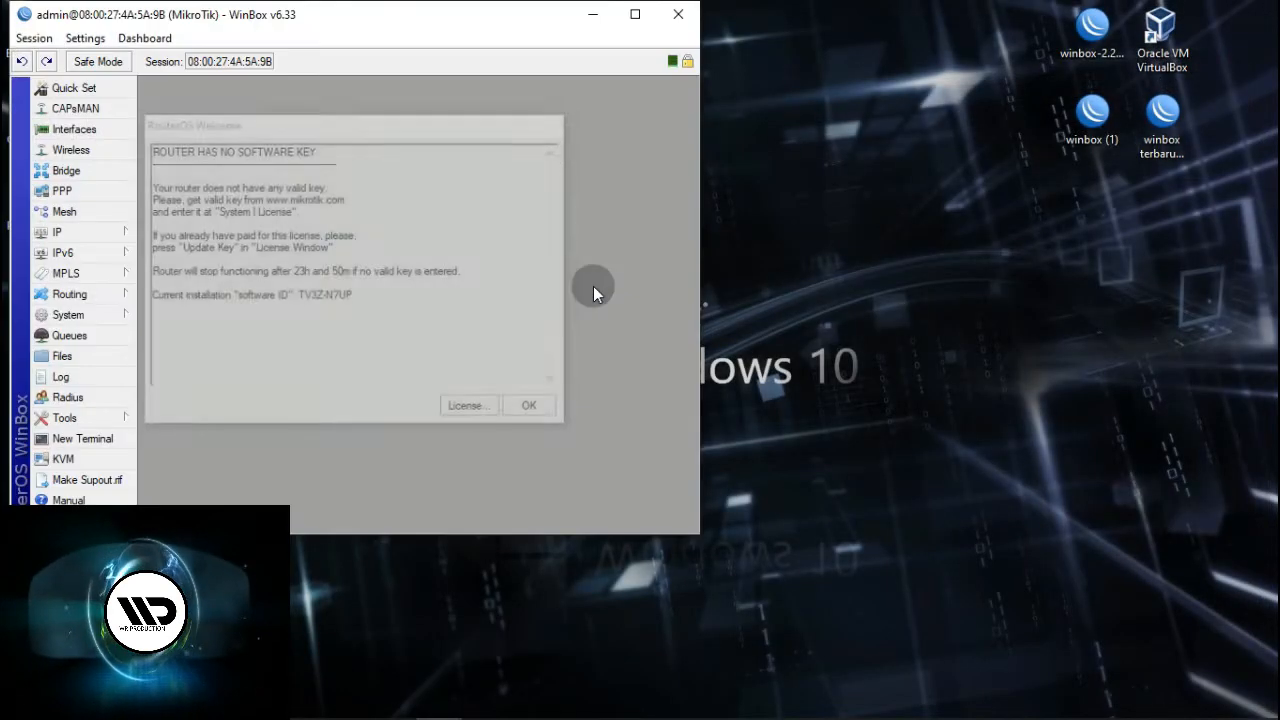
left_click(531, 410)
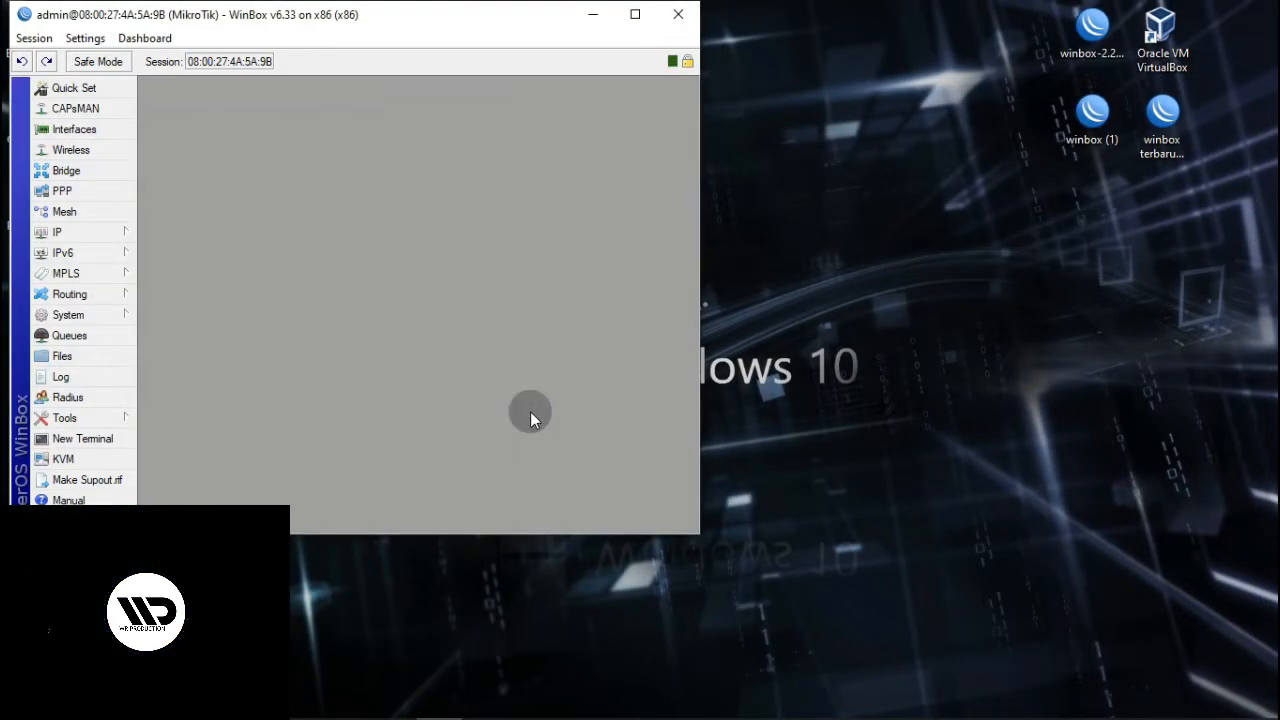
left_click(638, 17)
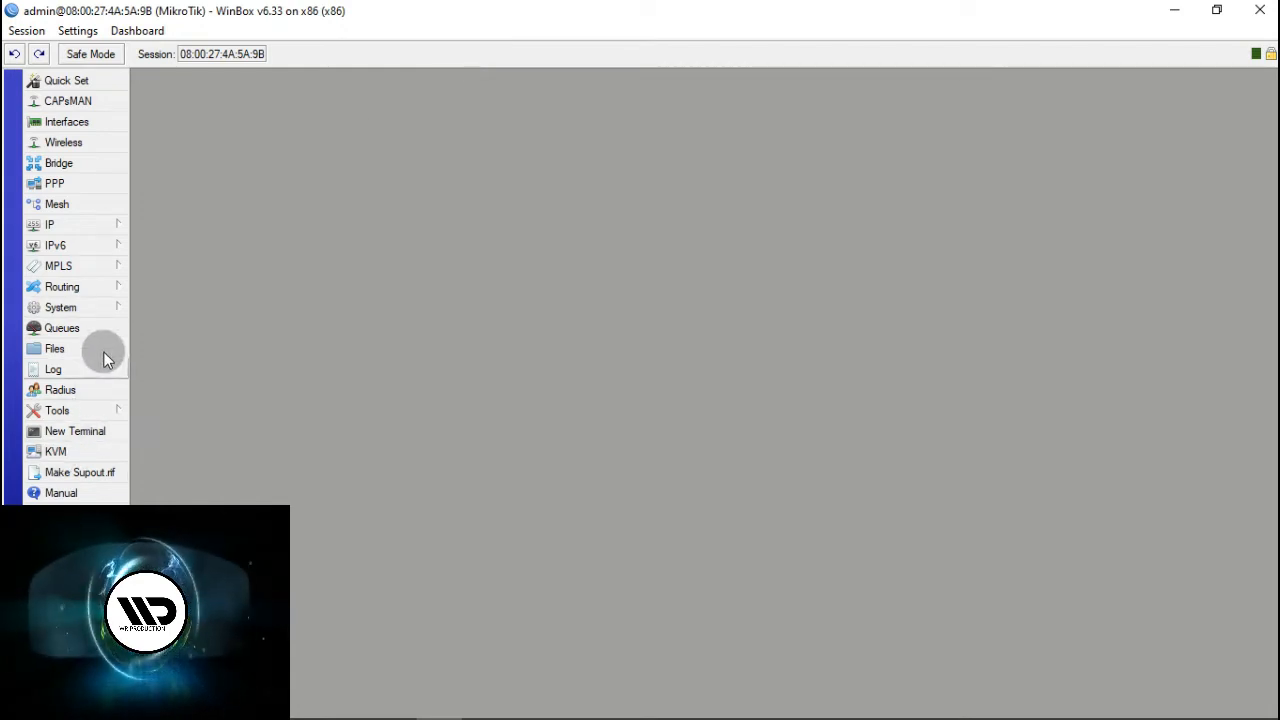
Open the router's Reset Configuration dialog and resize the restored WinBox window to fill the area beside the desktop icons.
left_click(104, 306)
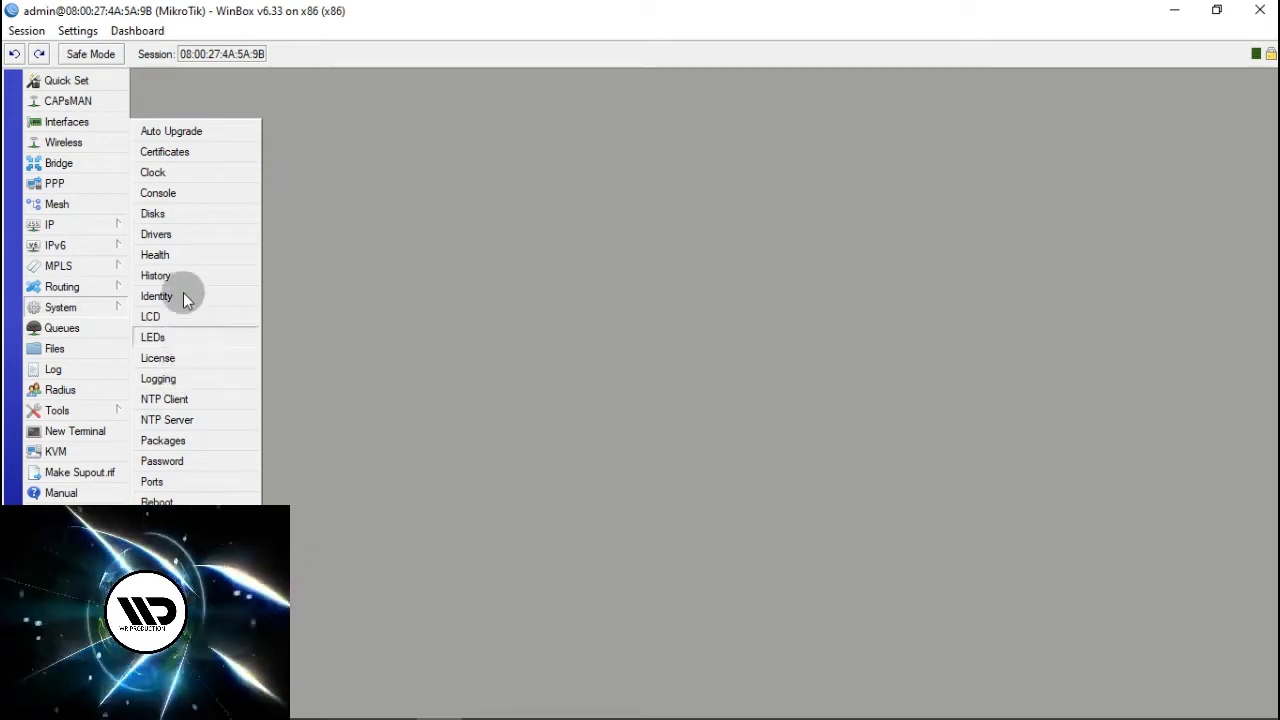
left_click(620, 9)
left_click_drag(620, 9, 762, 51)
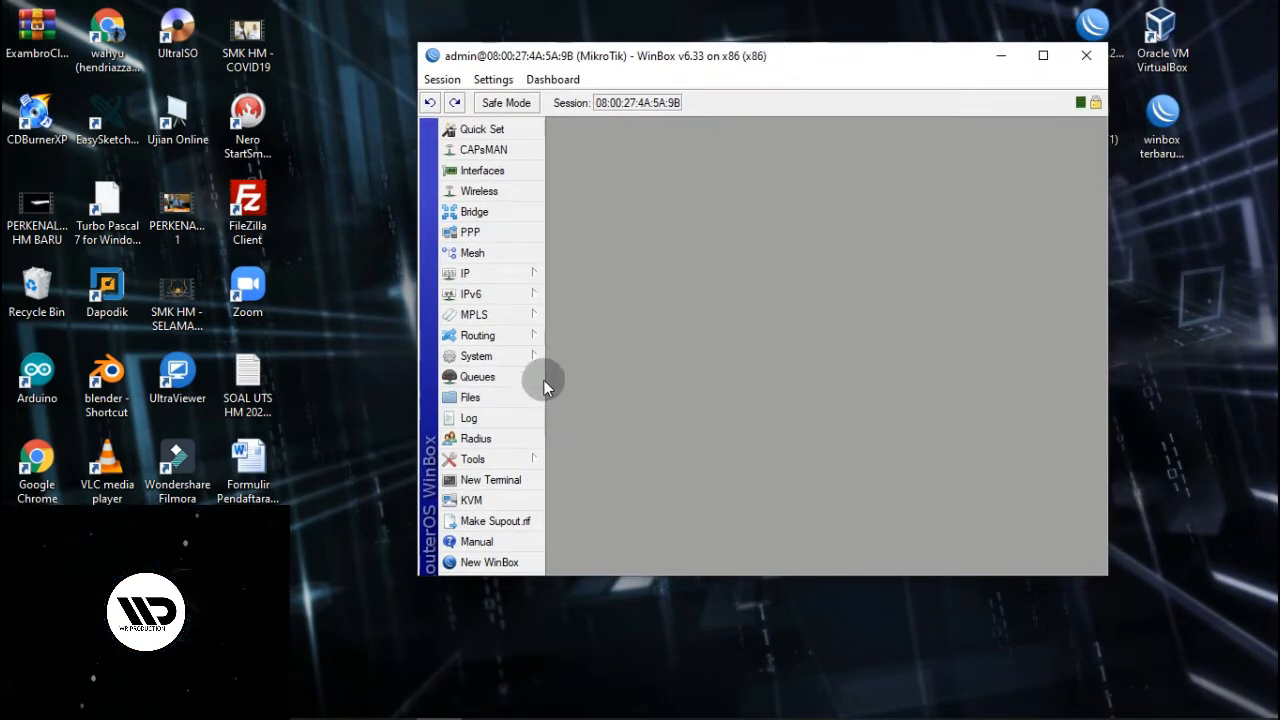
left_click(508, 358)
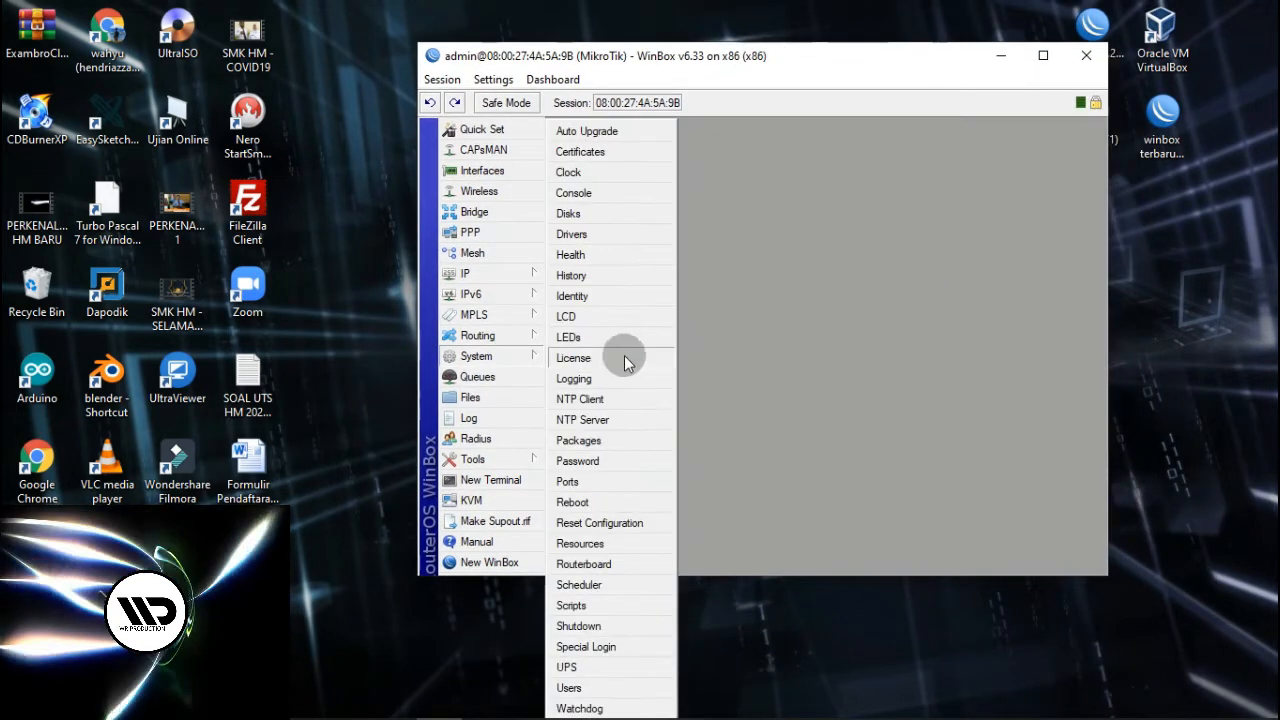
left_click(589, 521)
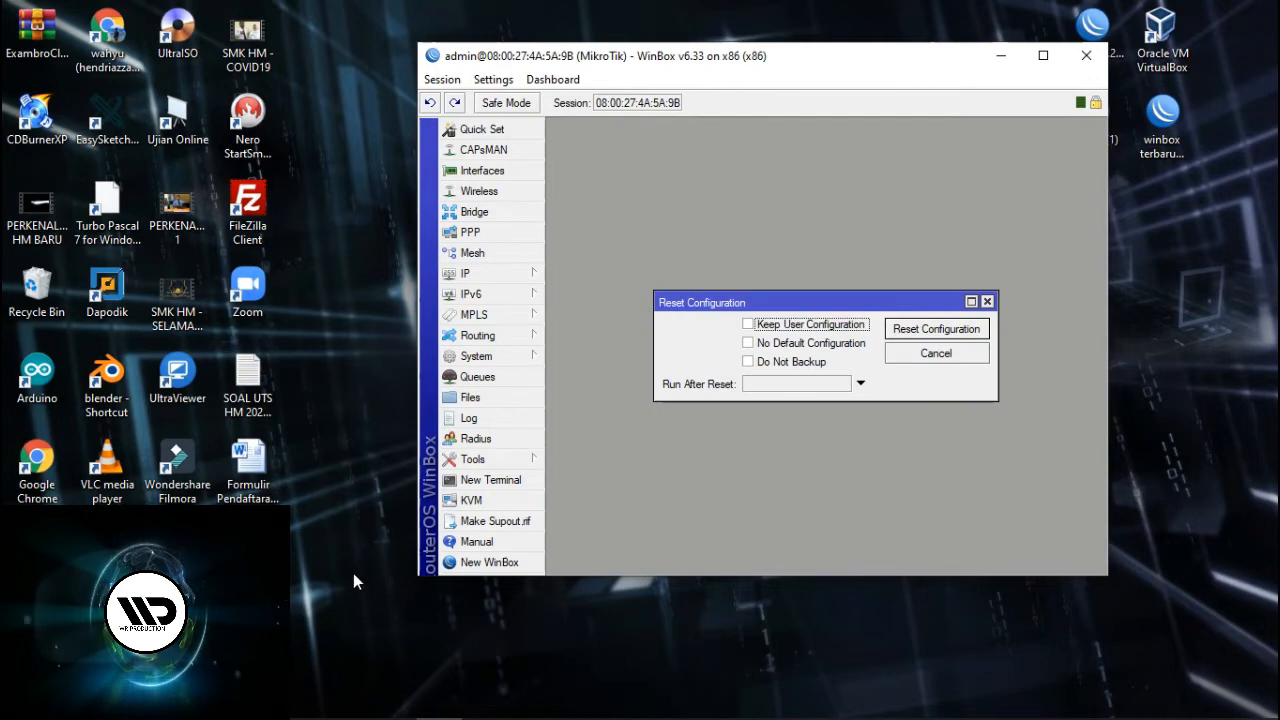
left_click_drag(419, 577, 303, 713)
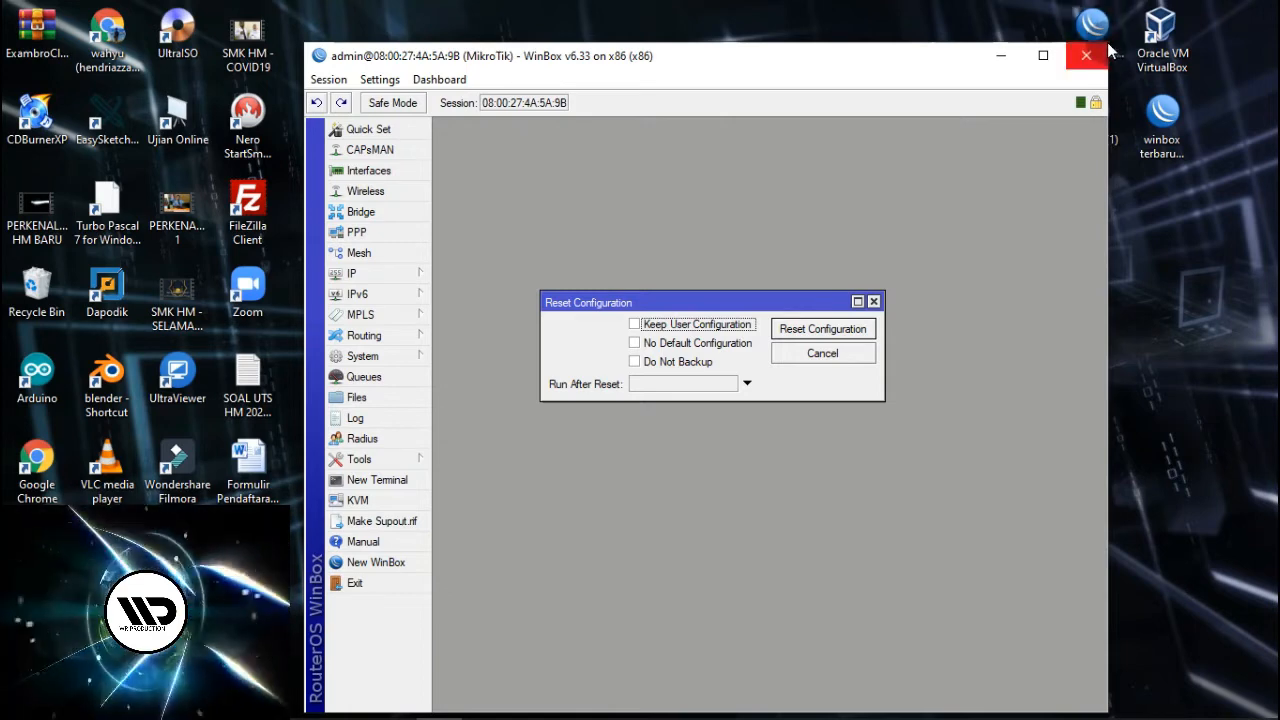
left_click_drag(1108, 42, 1278, 1)
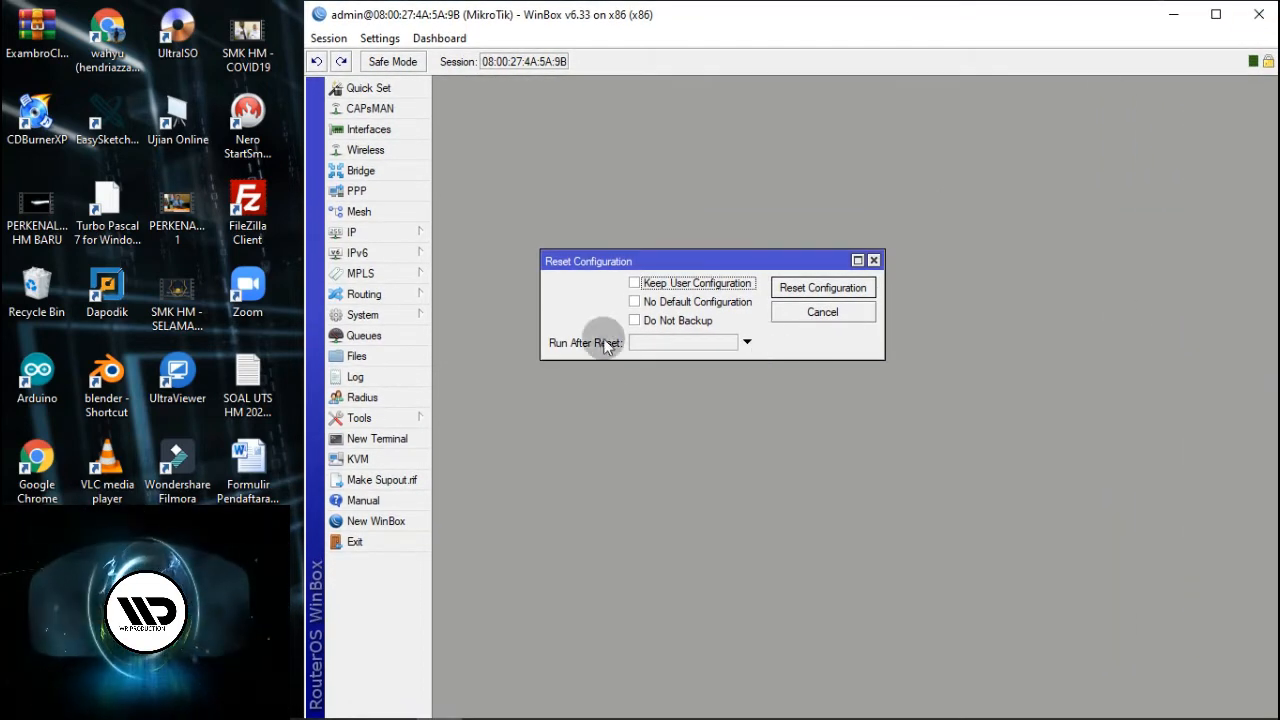
Reset the router configuration with No Default Configuration enabled, and confirm the reset.
left_click(643, 303)
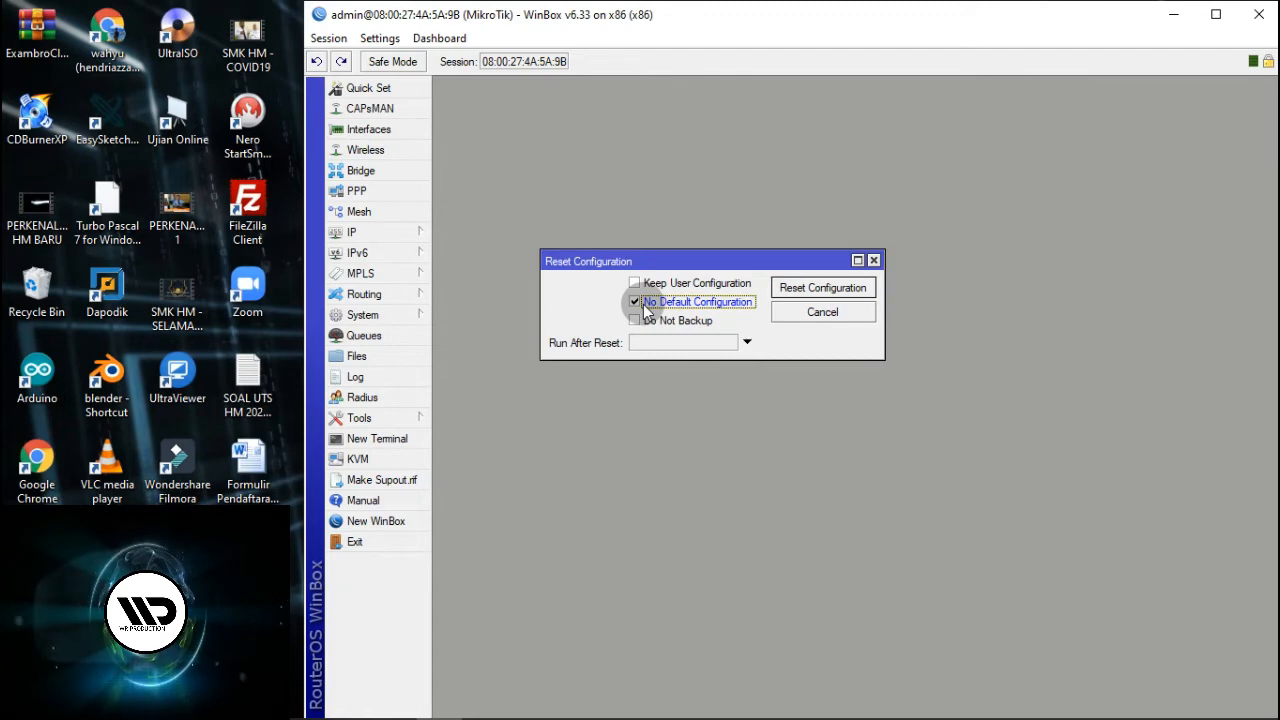
left_click(805, 286)
left_click(826, 393)
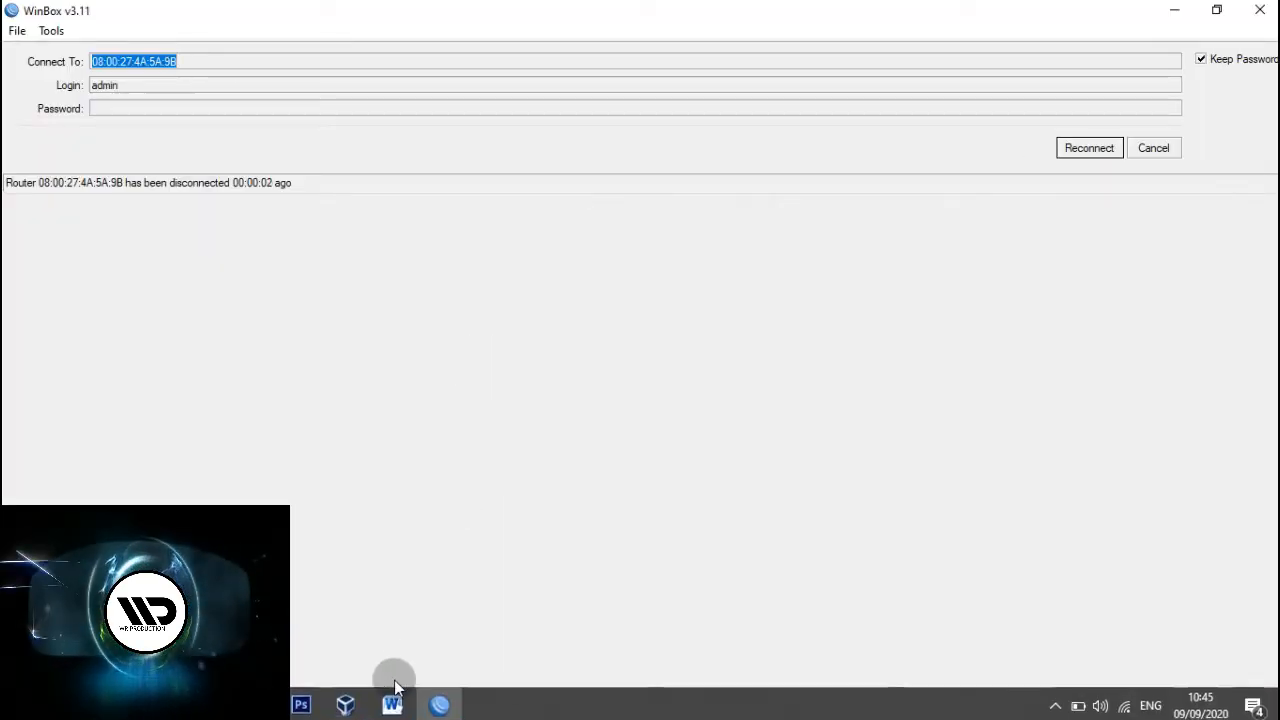
Switch to the Mikrotiik SMK virtual machine to check that the router finishes rebooting, and return to WinBox.
left_click(352, 703)
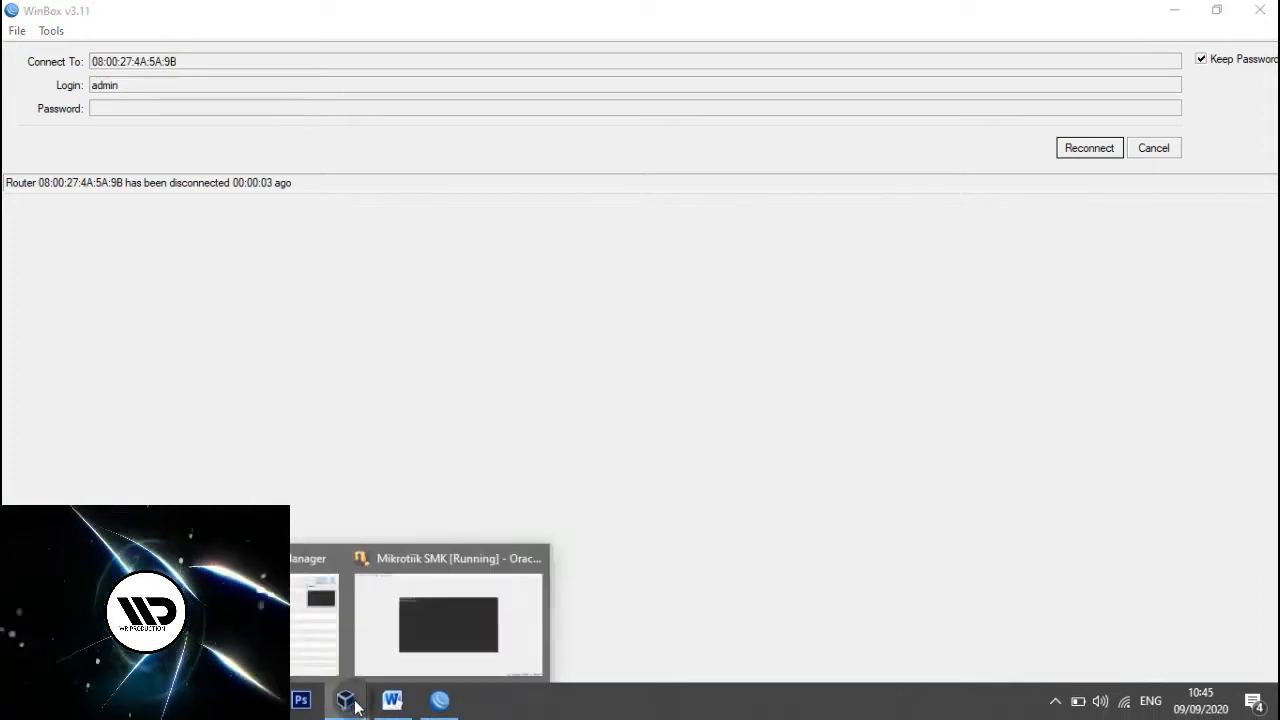
left_click(409, 643)
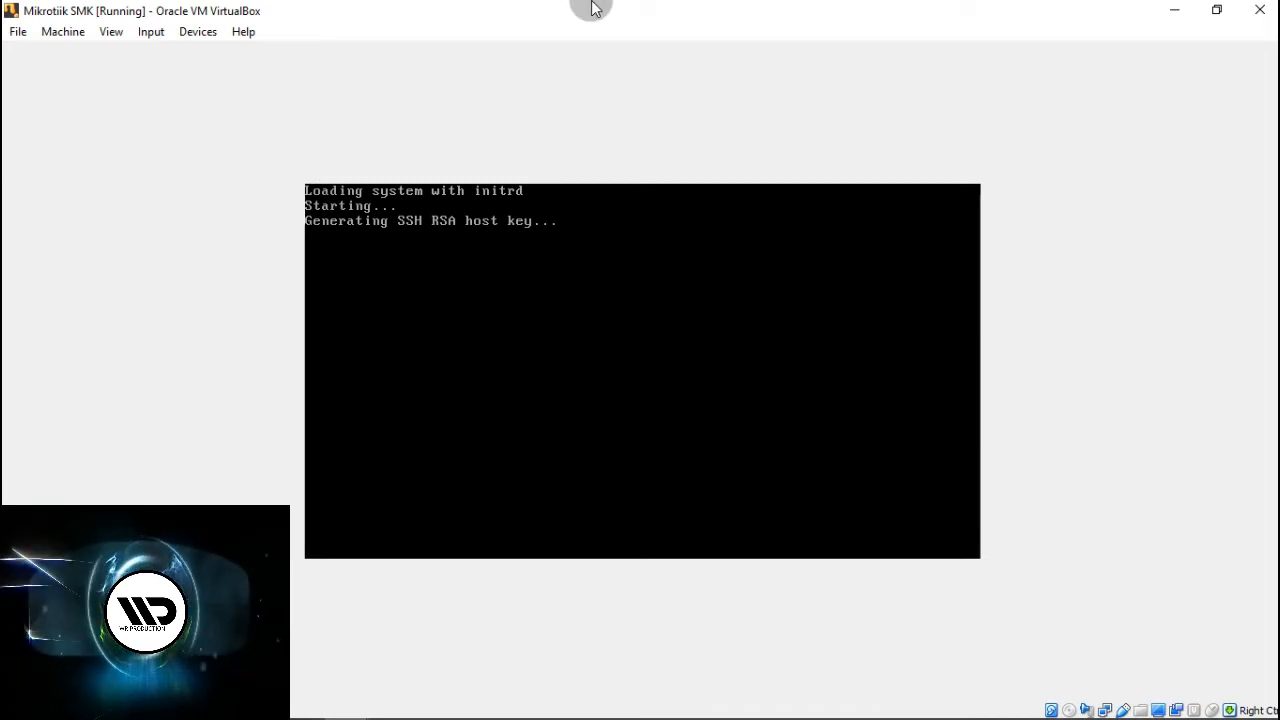
mouse_move(591, 9)
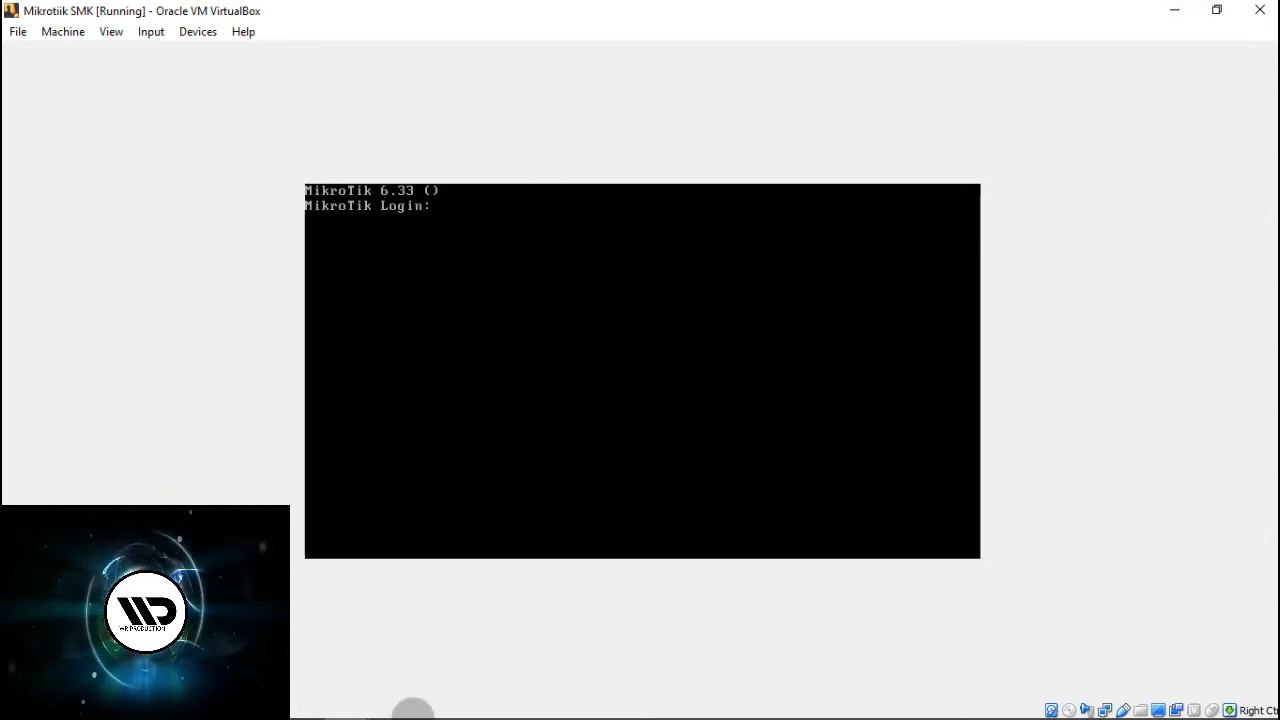
mouse_move(397, 712)
left_click(440, 701)
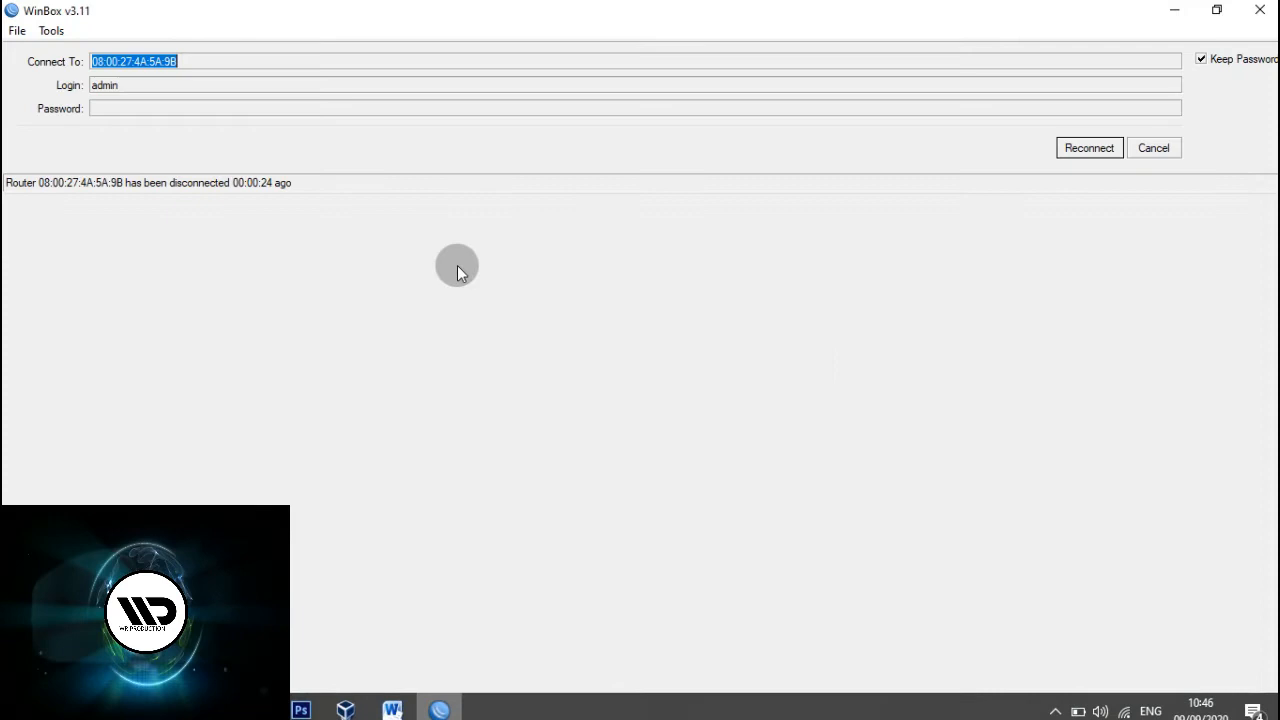
Reconnect to the router 08:00:27:4A:5A:9B as admin with a blank password and dismiss the license notice.
left_click(1080, 149)
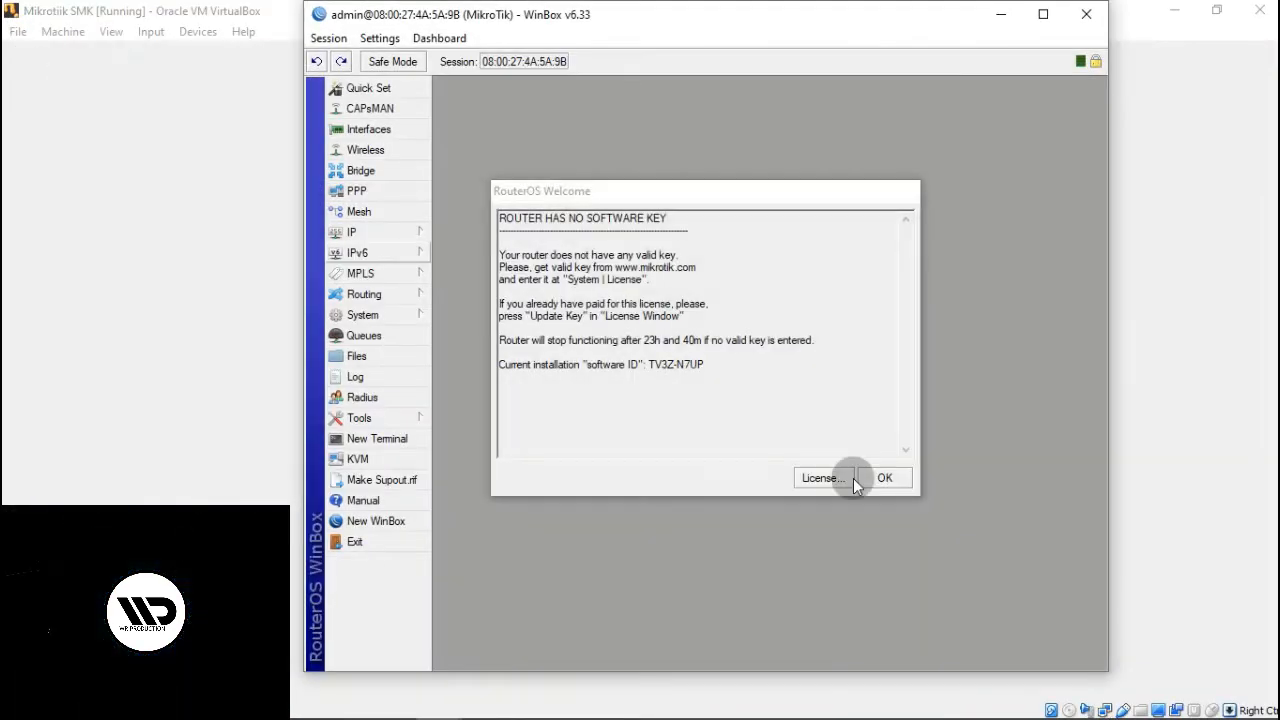
left_click(885, 478)
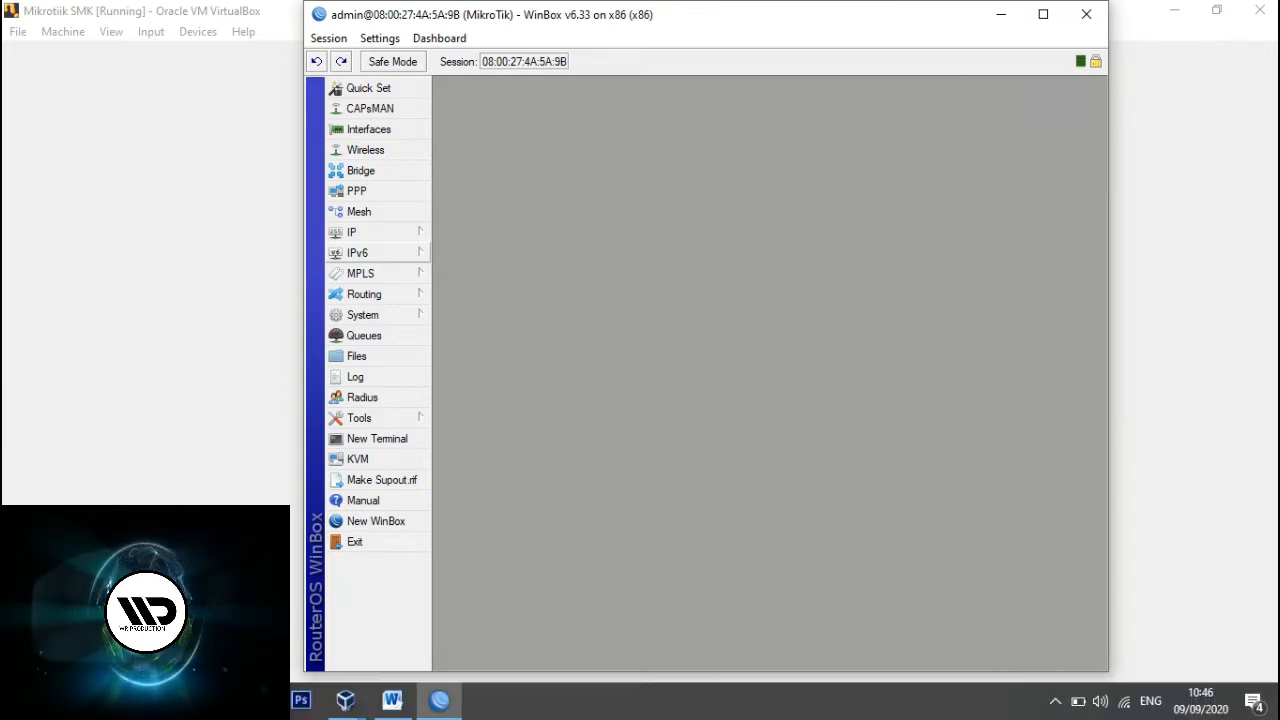
Switch to the Word task document and review the network configuration requirements, especially the Jaringan Internet IP address and gateway items.
left_click(392, 700)
scroll(547, 359, "down", 6)
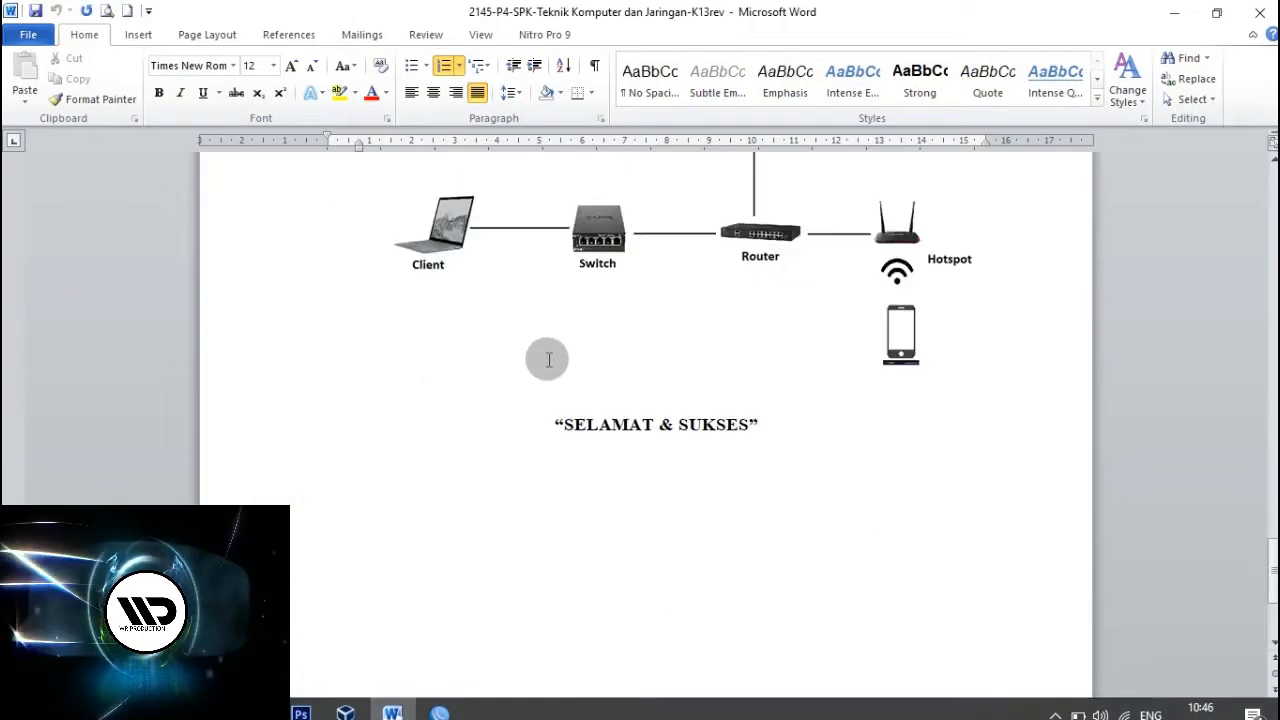
scroll(547, 359, "up", 15)
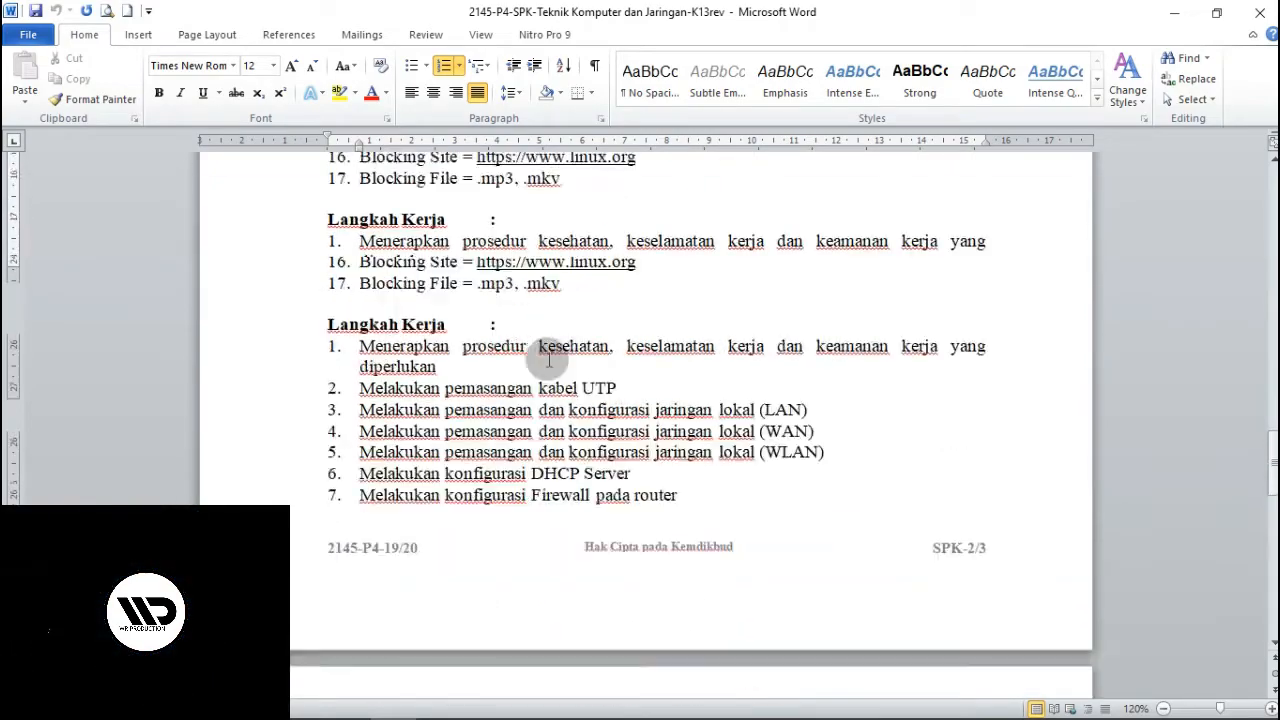
scroll(549, 359, "up", 20)
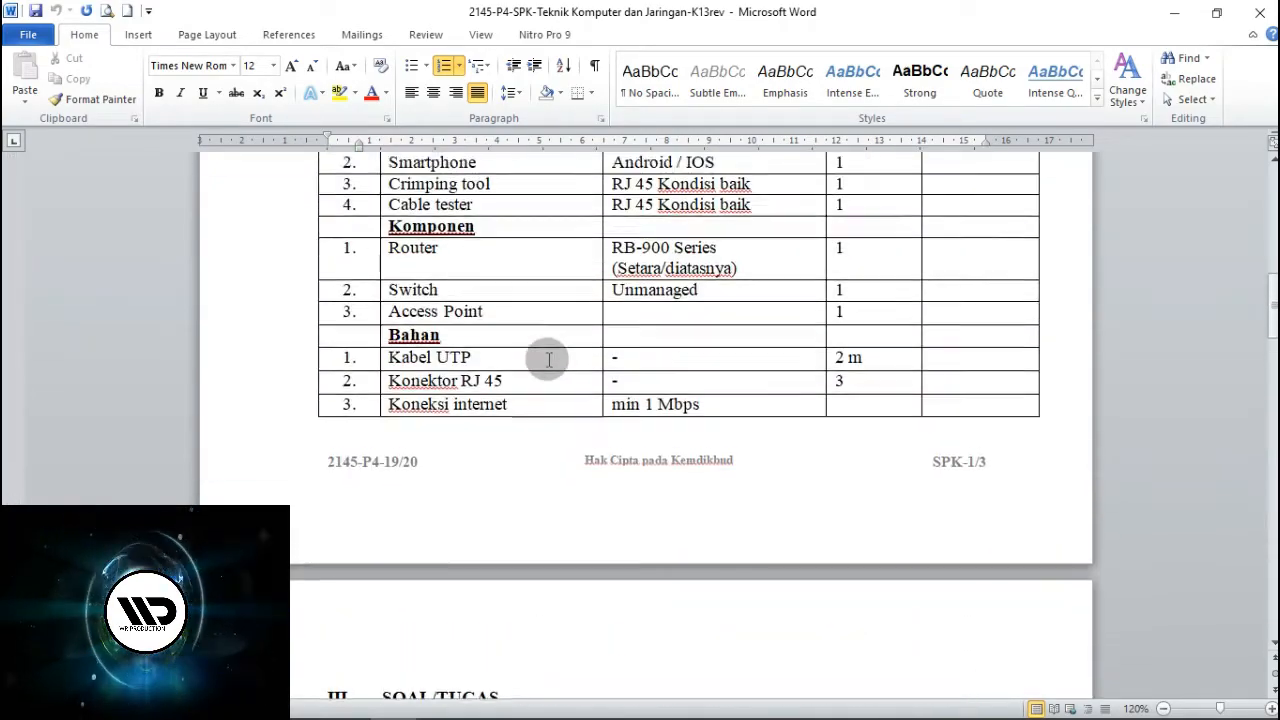
scroll(548, 359, "down", 20)
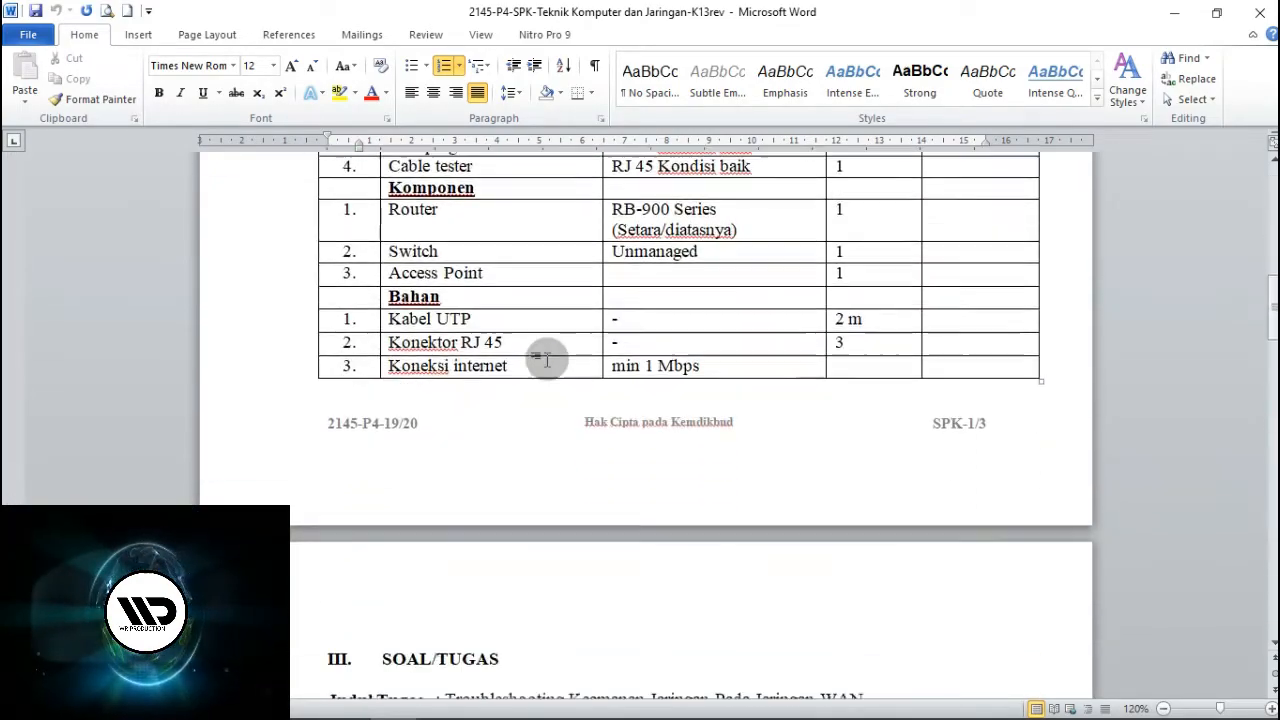
scroll(548, 359, "down", 1)
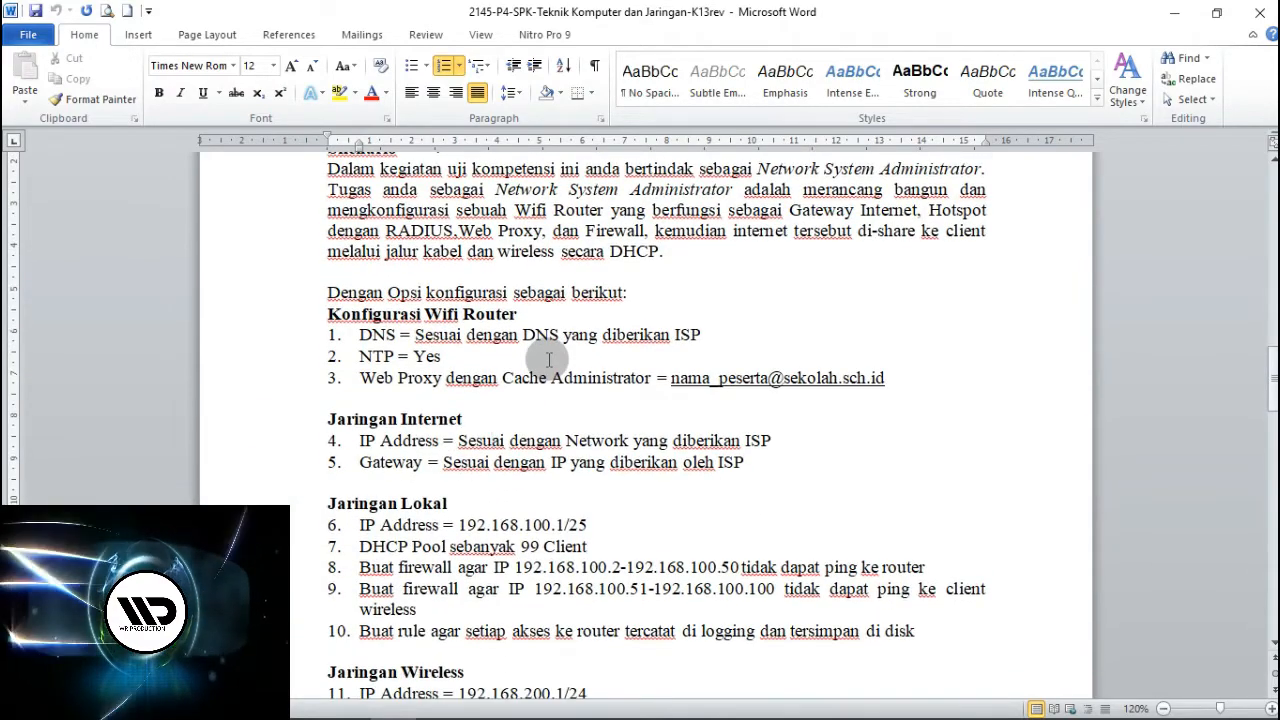
scroll(549, 359, "down", 1)
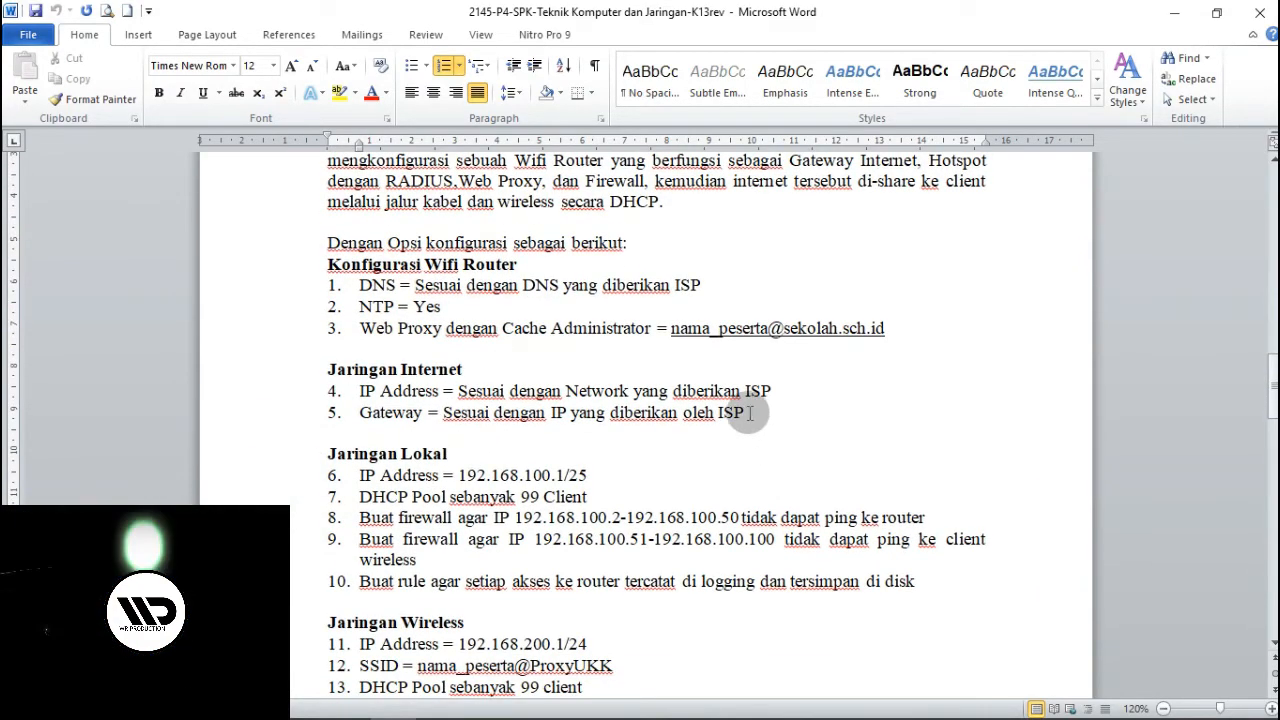
left_click_drag(750, 413, 328, 393)
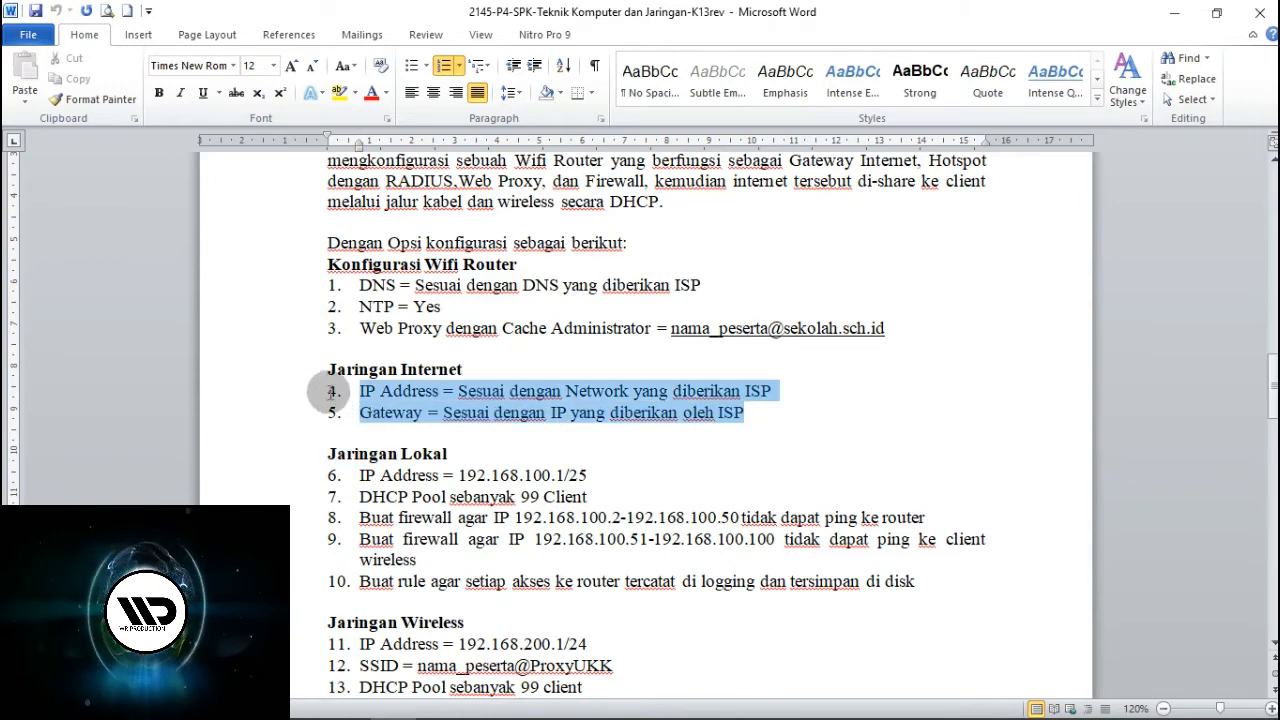
left_click(796, 428)
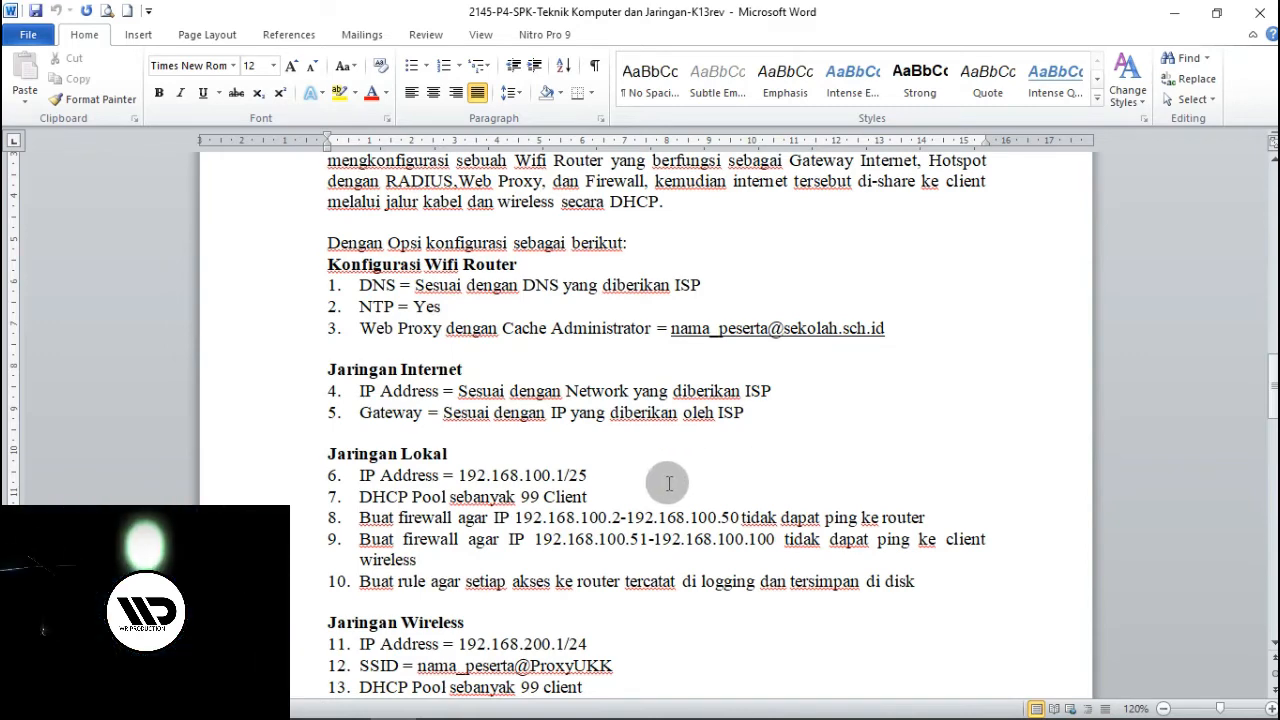
Switch back to the WinBox session and set the router's system identity to SMK.
mouse_move(440, 710)
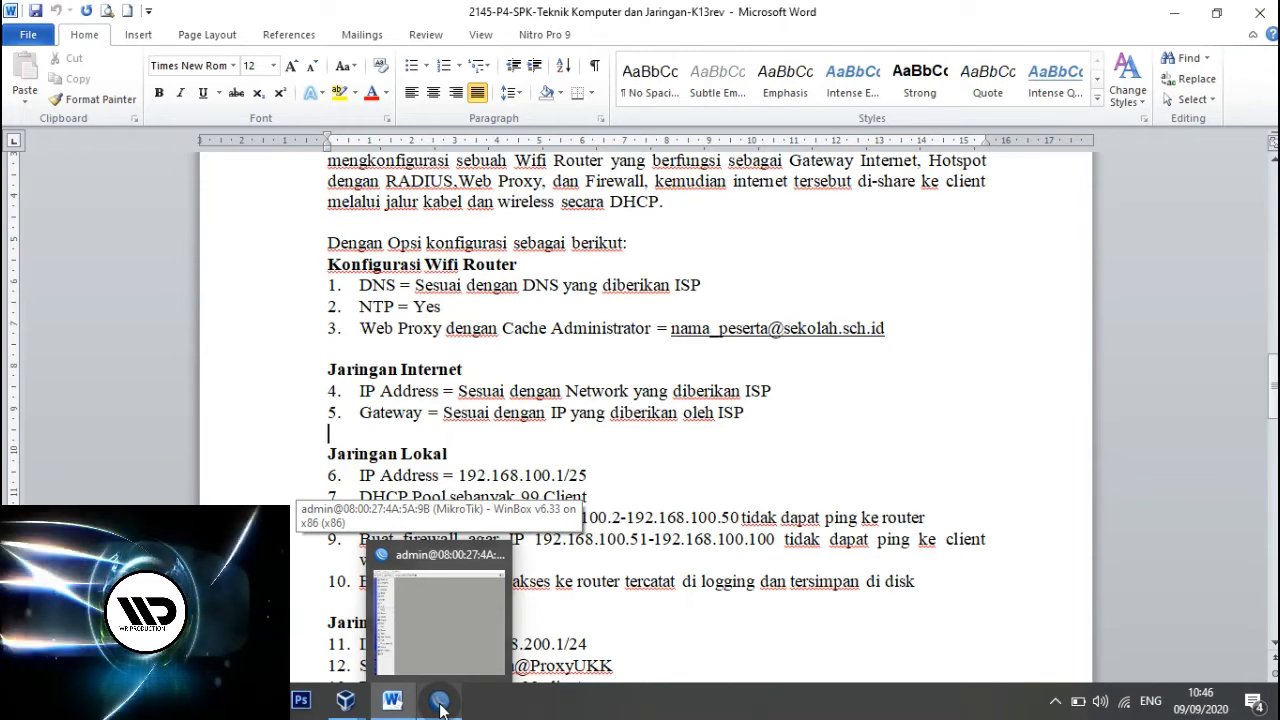
left_click(440, 705)
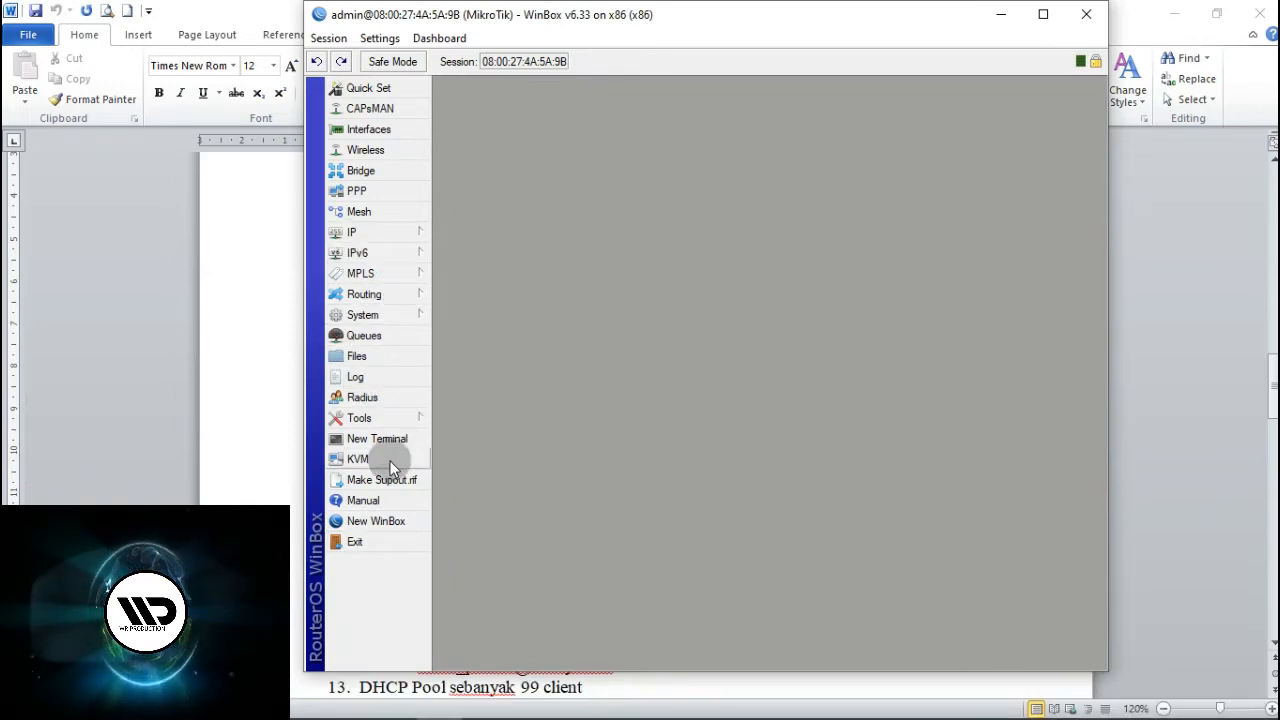
left_click(390, 314)
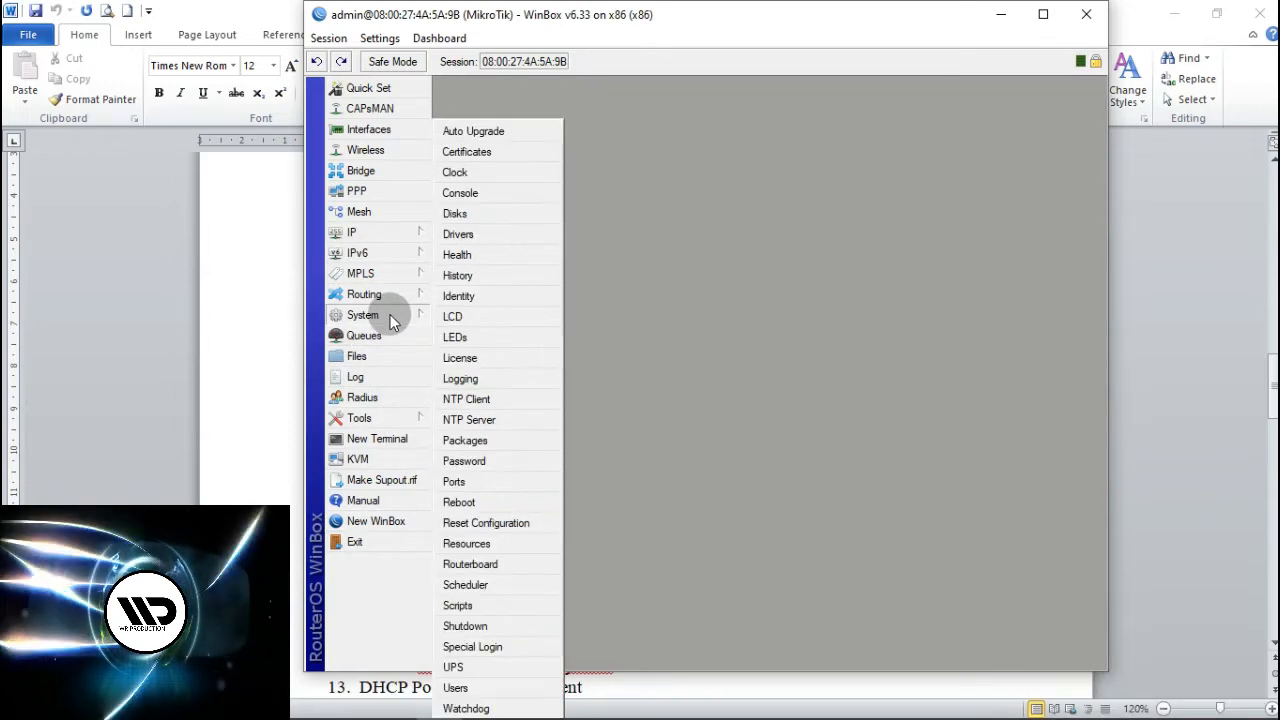
left_click(464, 297)
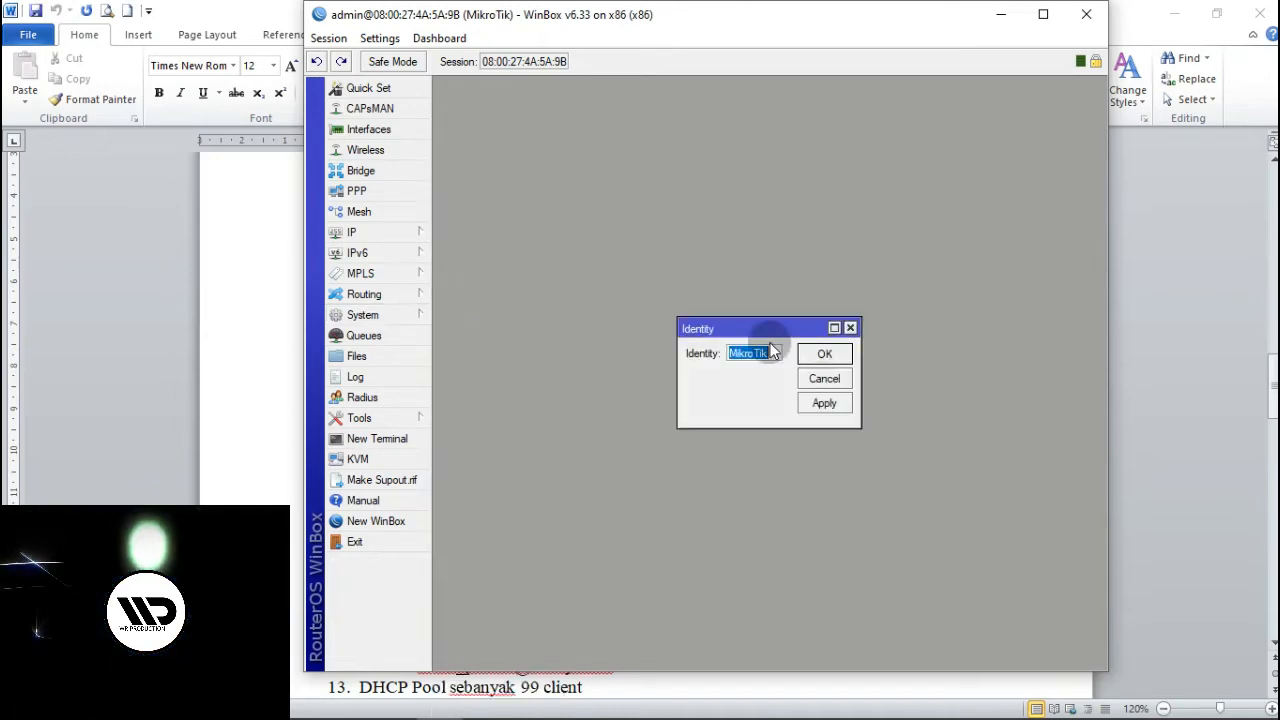
type("SMK")
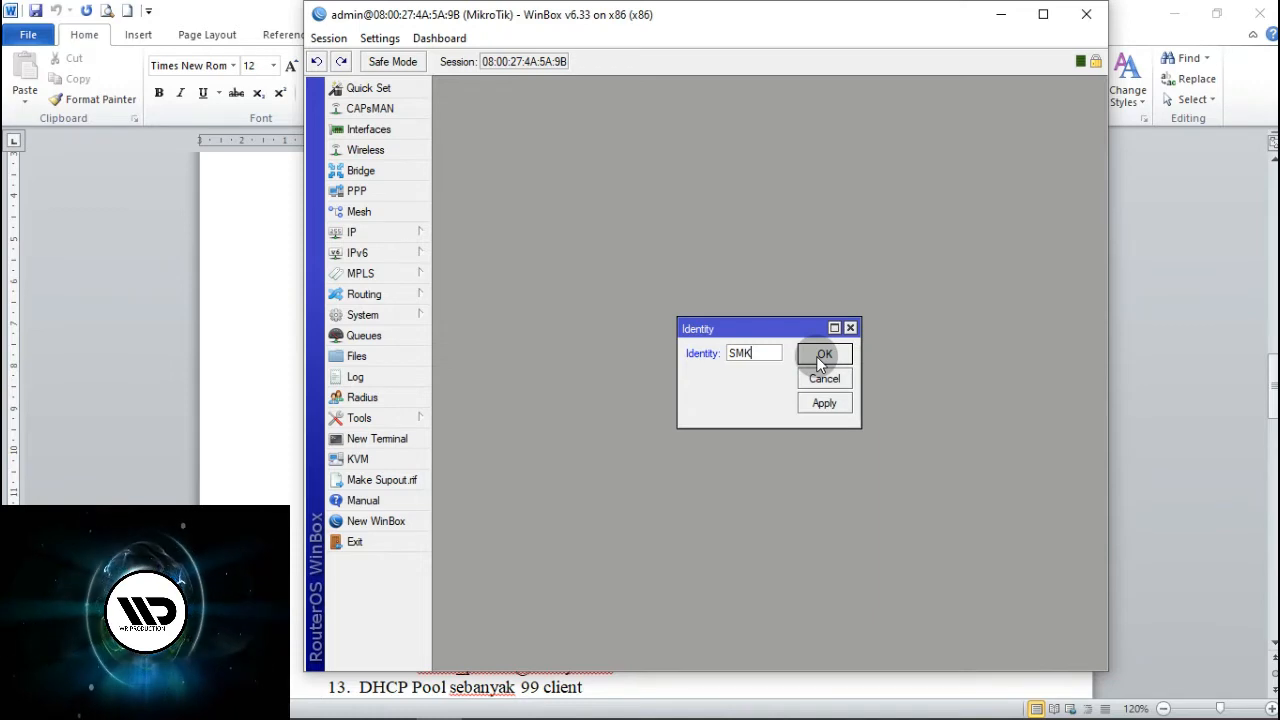
left_click(820, 360)
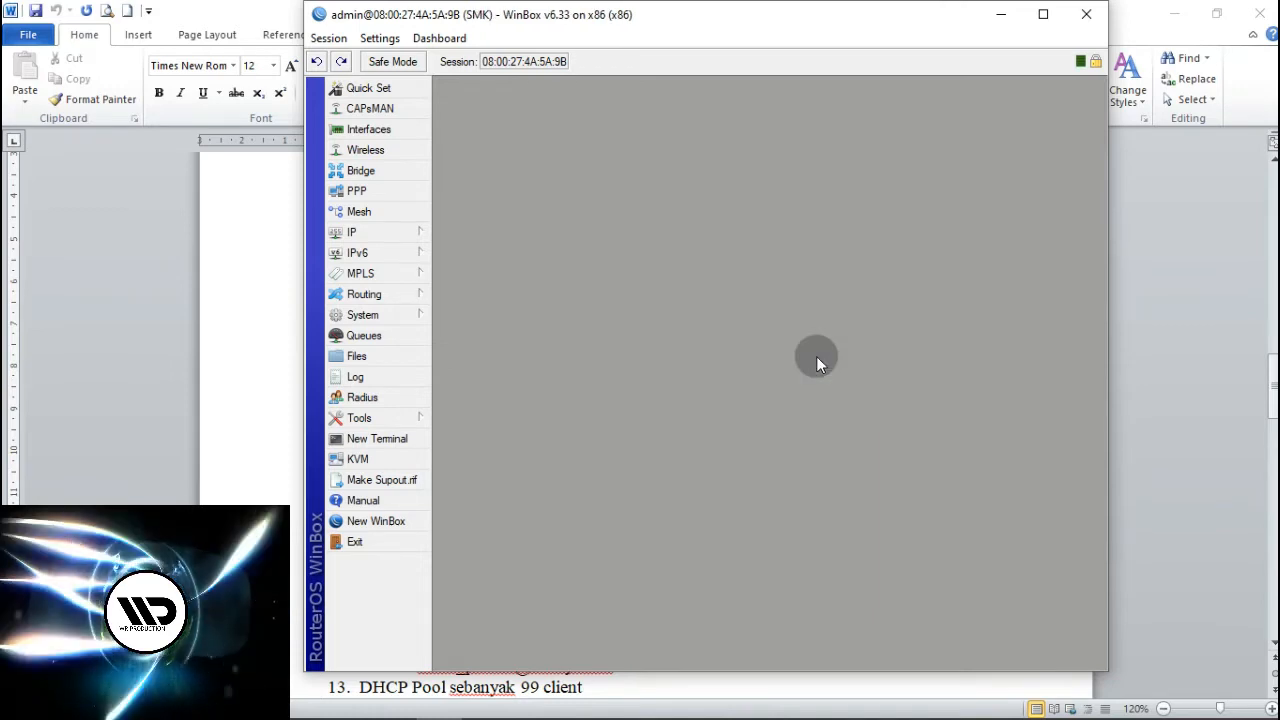
Open the interface list and rename the ether1 interface as ether1-INTERNET.
left_click(352, 133)
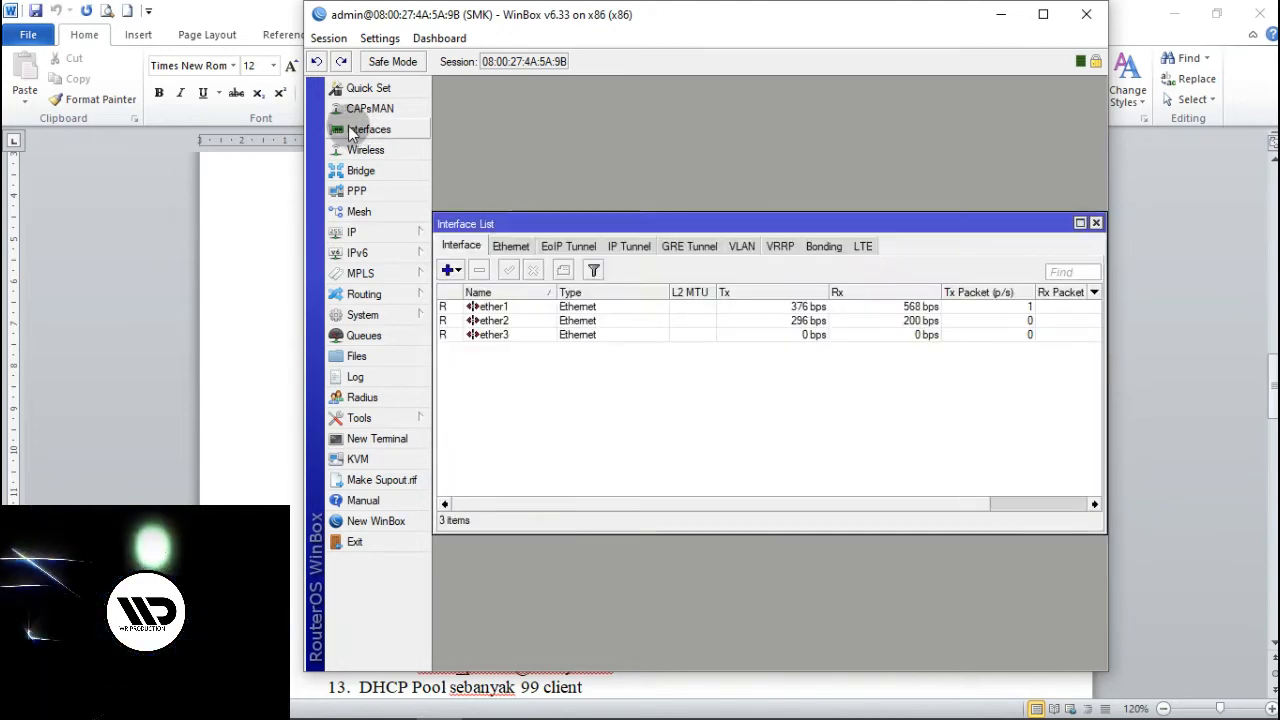
double_click(490, 306)
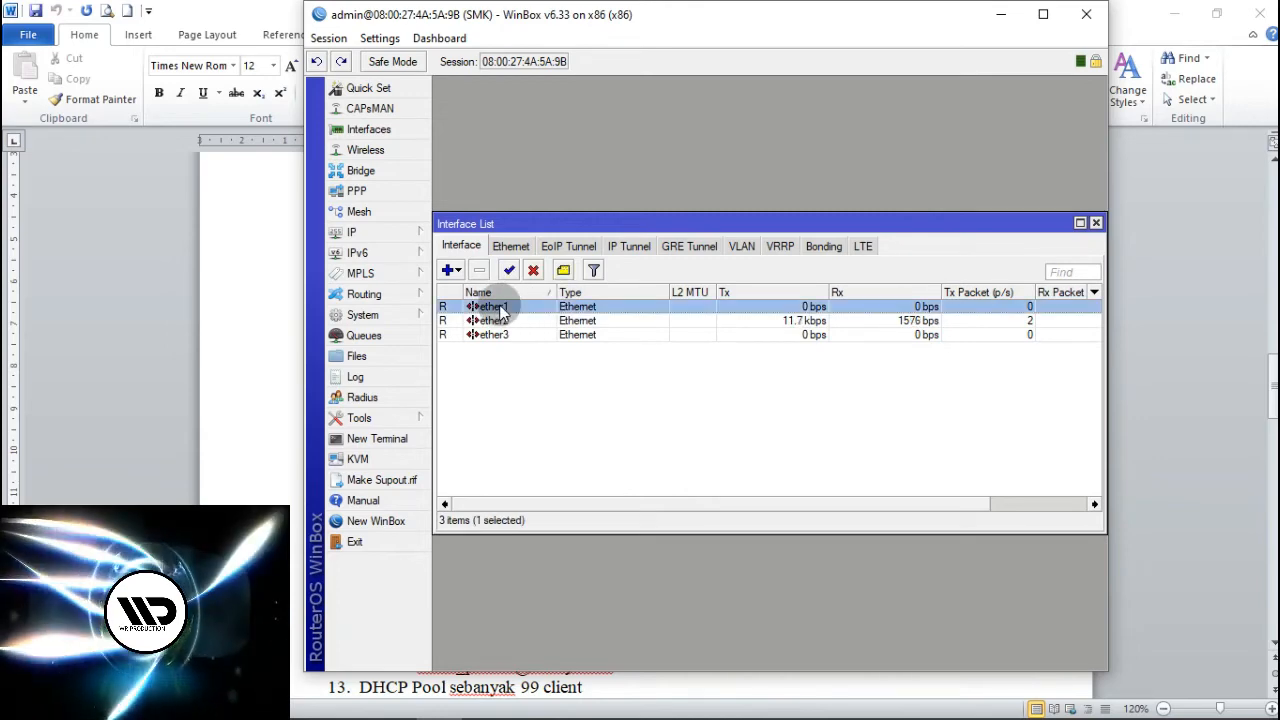
left_click(730, 224)
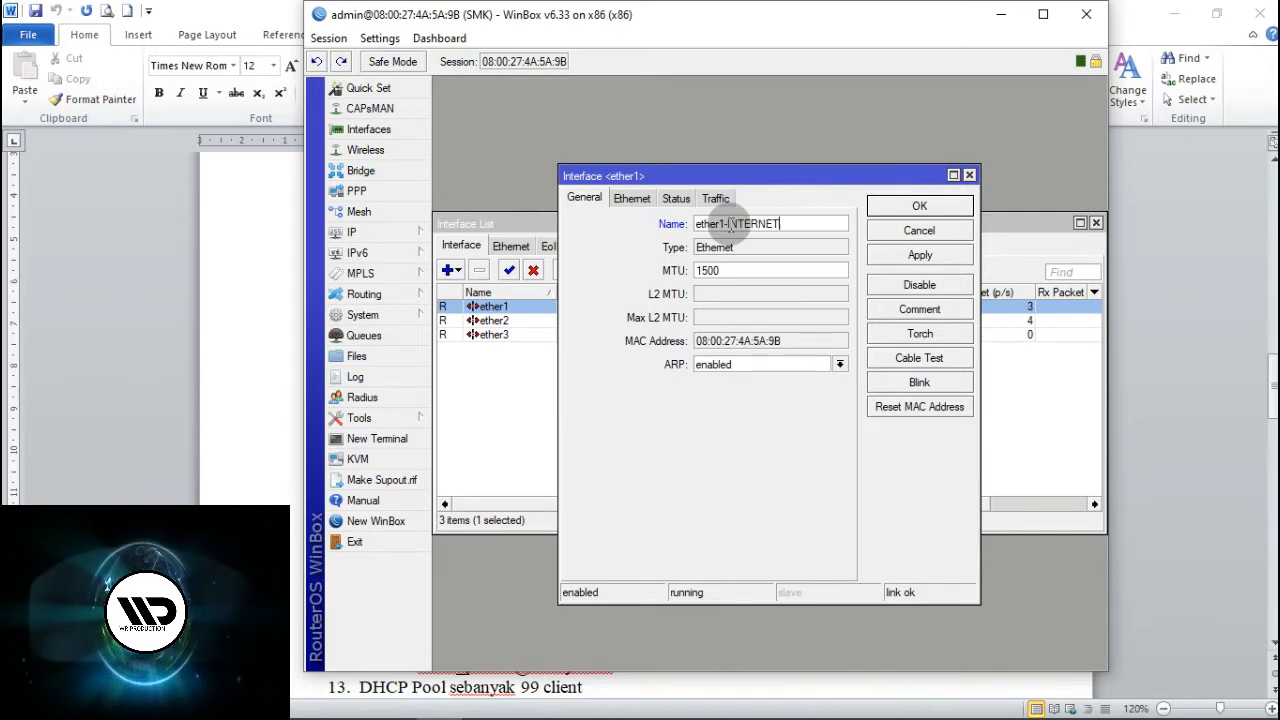
left_click(915, 206)
Rename the ether2 interface as ether2-LOKAL.
double_click(500, 321)
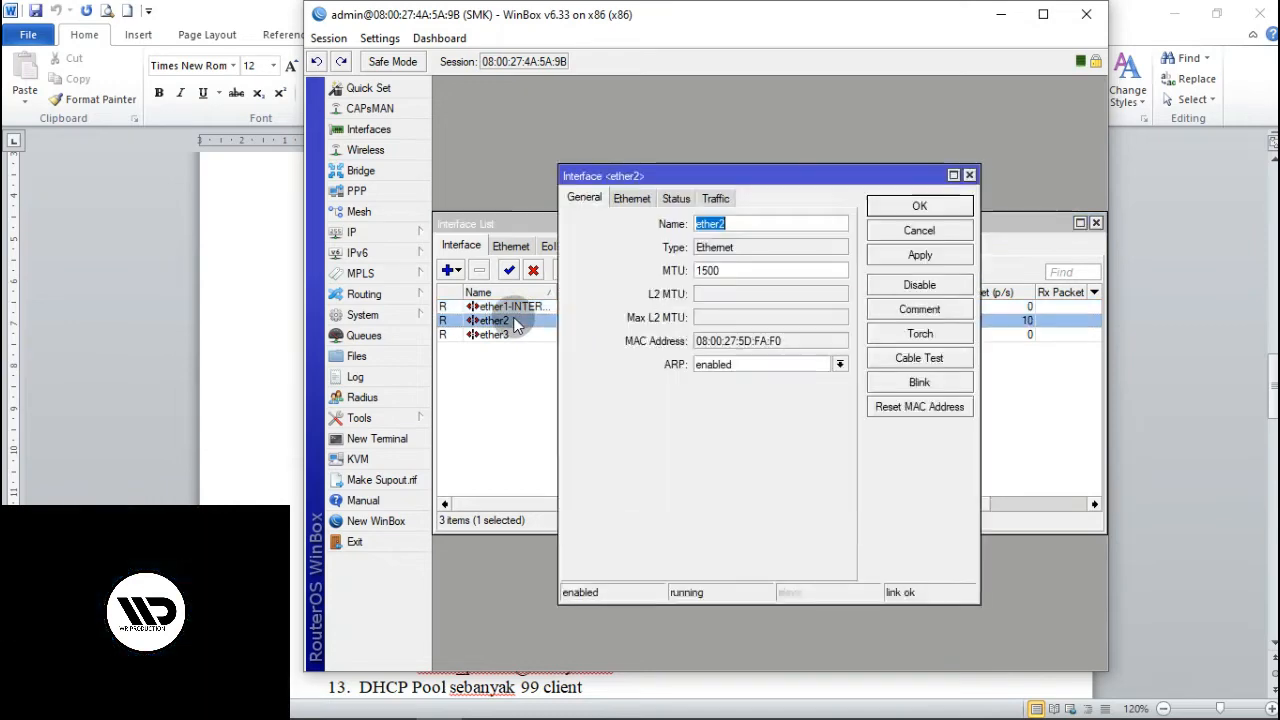
left_click(748, 223)
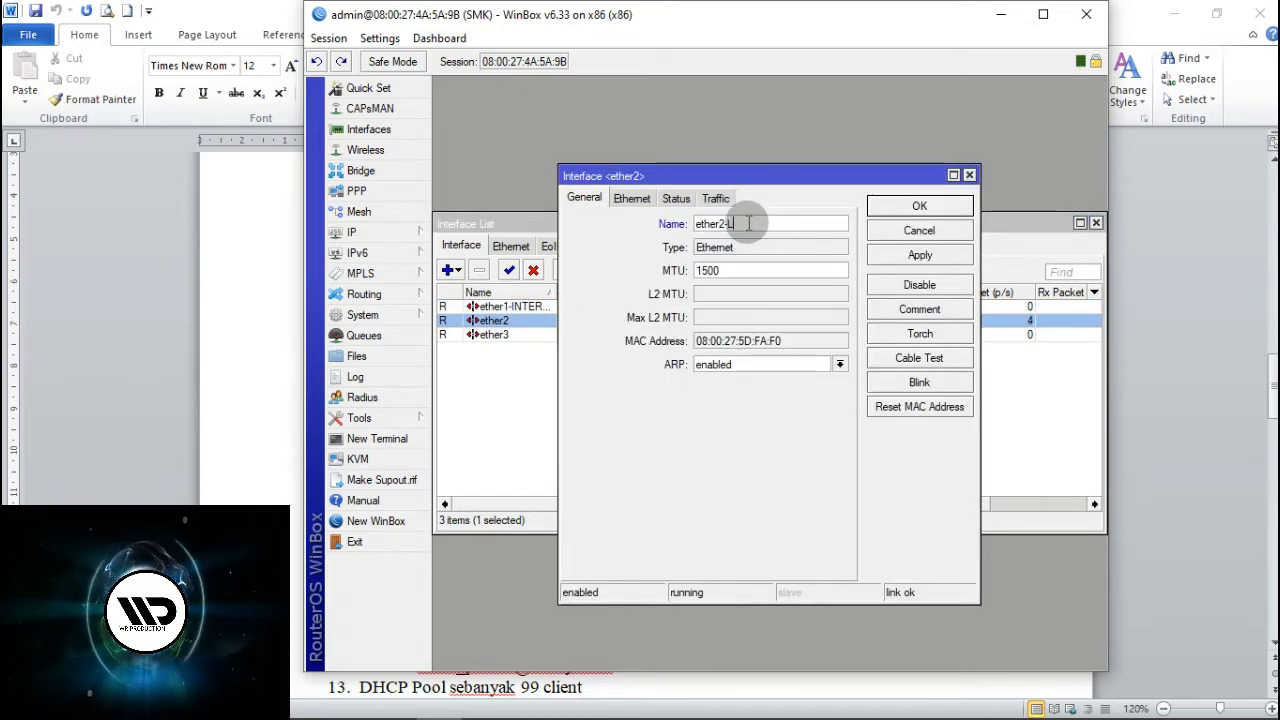
left_click(907, 205)
Rename the ether3 interface as ether3-WLAN and close the interface list.
double_click(514, 333)
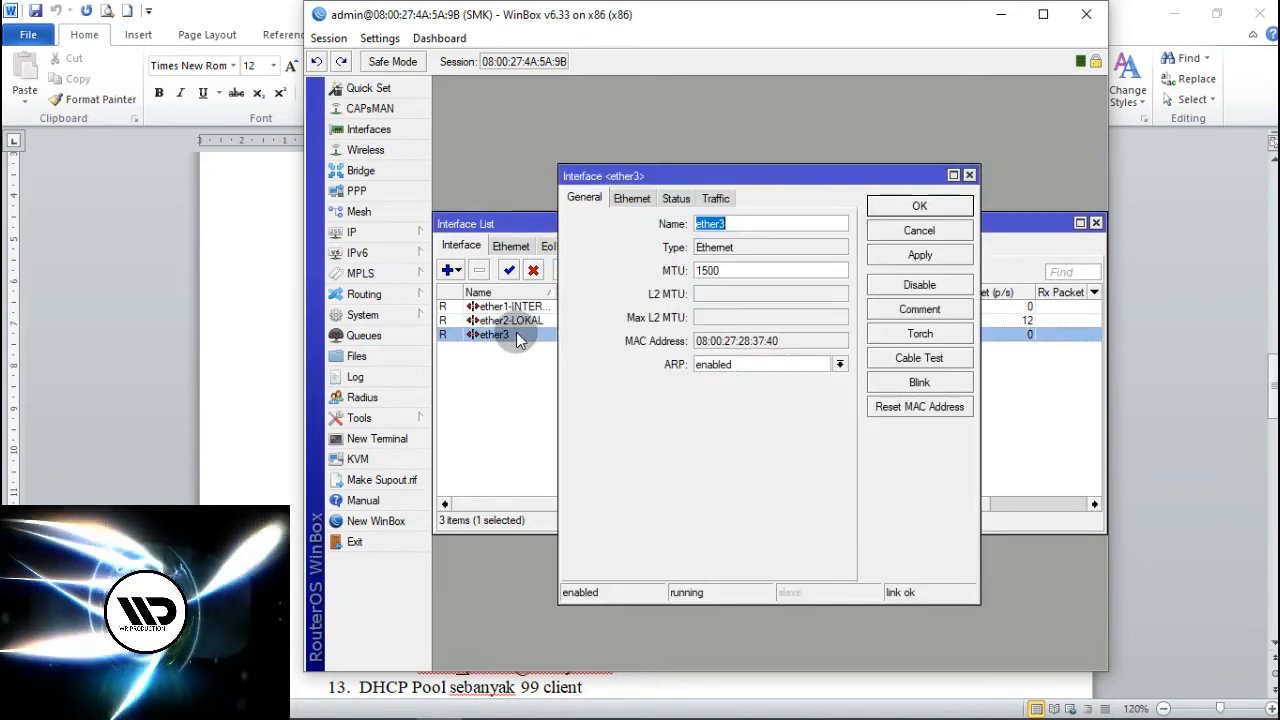
left_click(755, 228)
type("-")
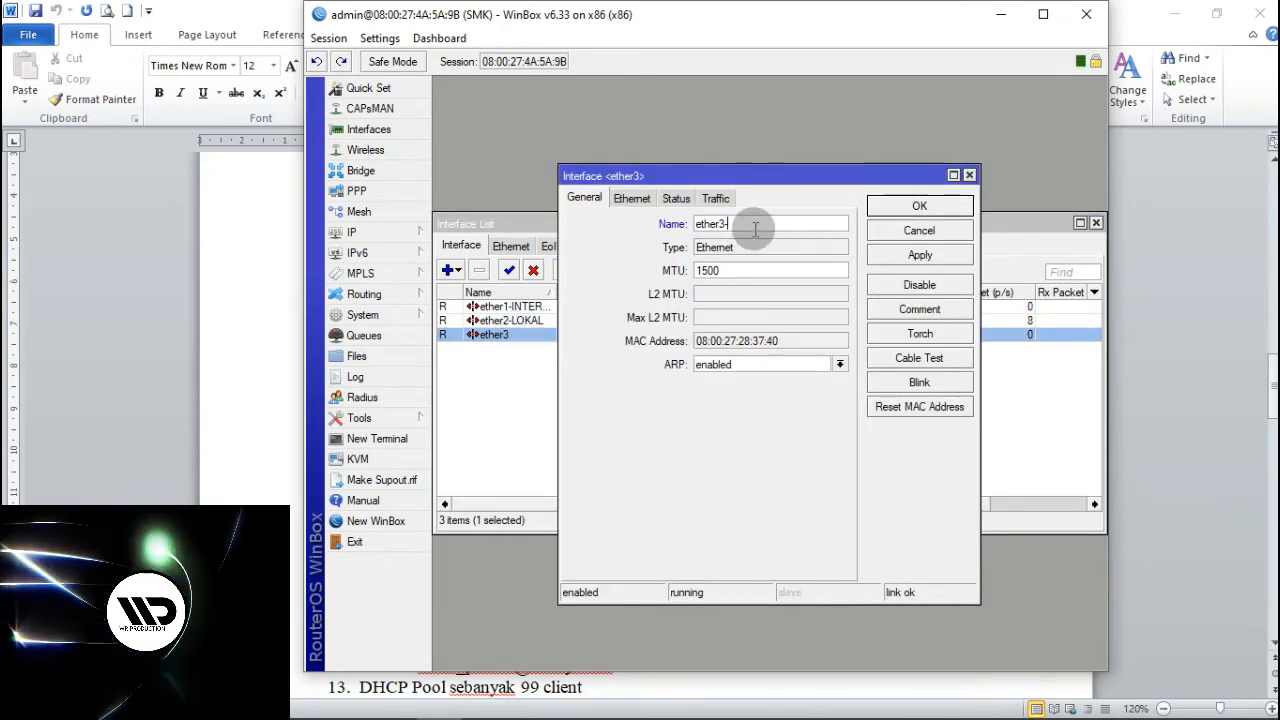
type("WLAM")
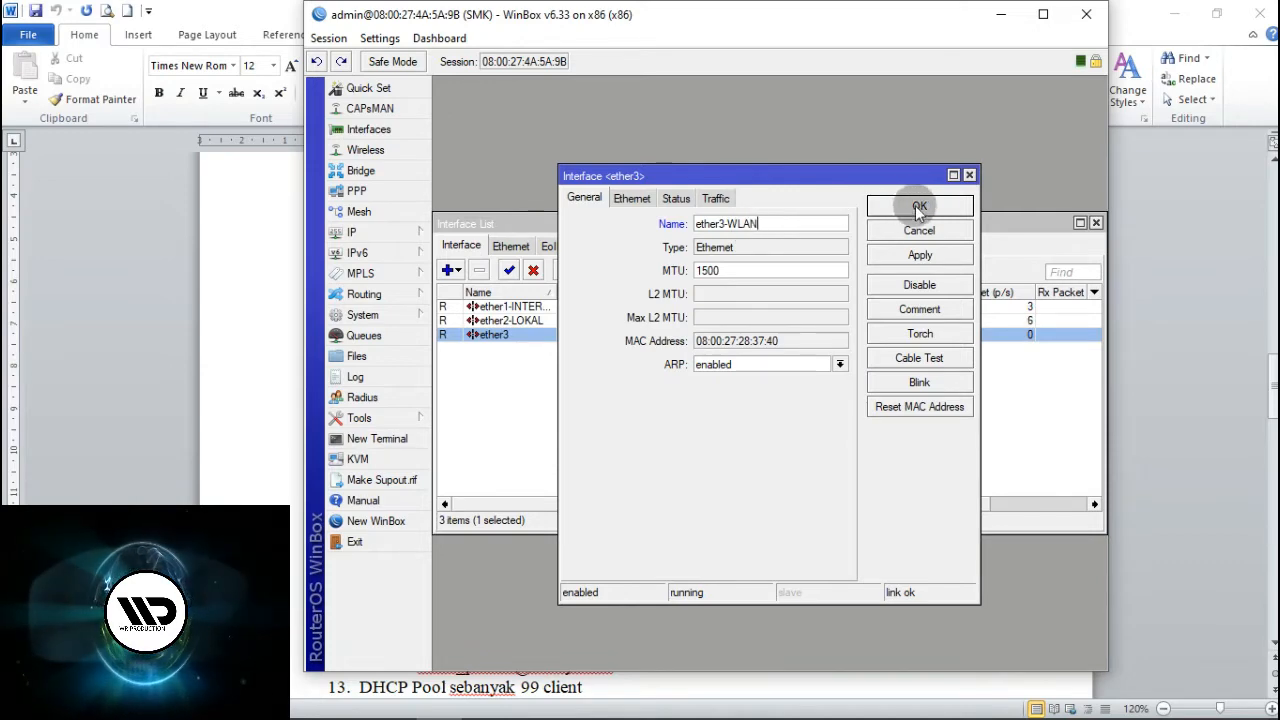
left_click(915, 205)
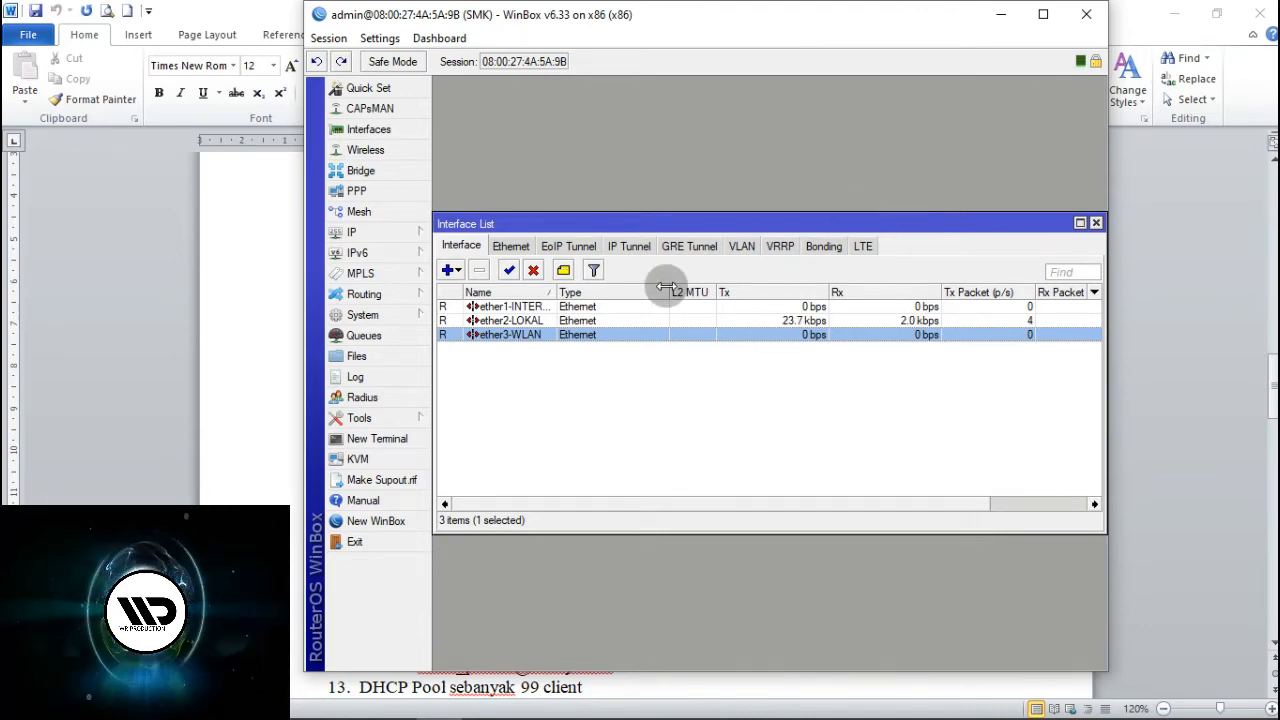
left_click(1096, 223)
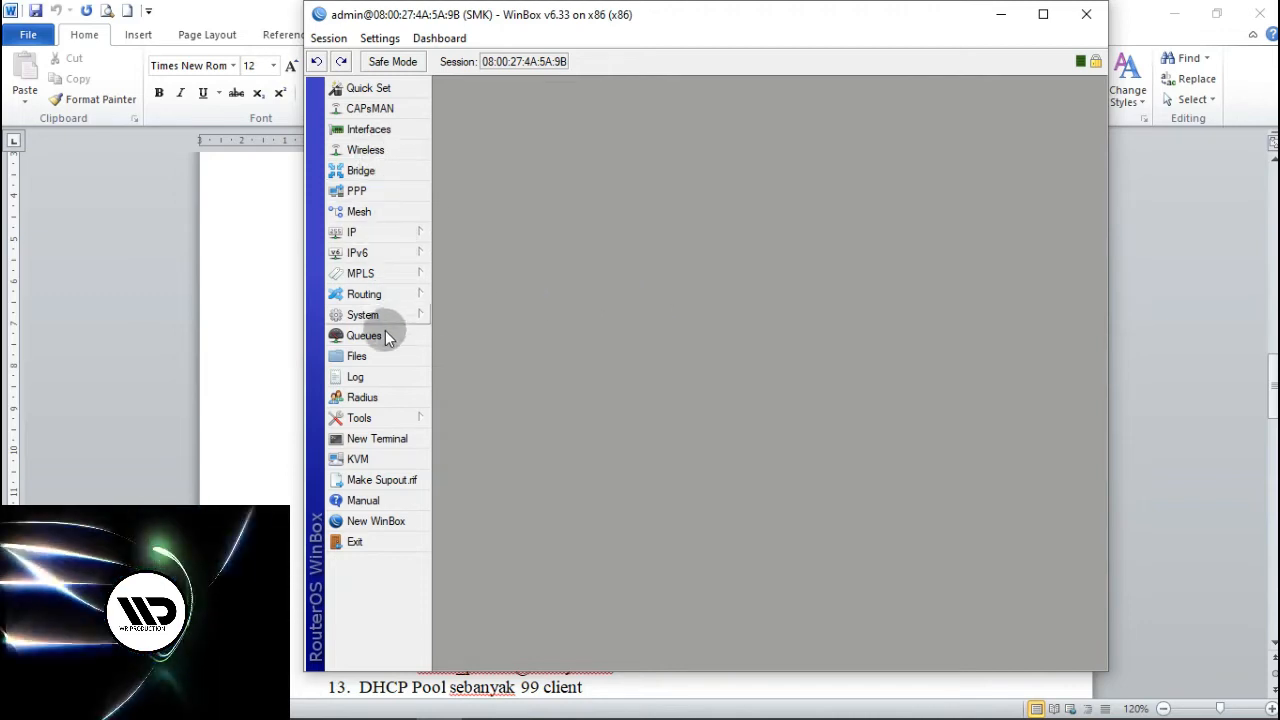
Open the DHCP client list and remove the existing entry on ether1-INTERNET.
left_click(384, 236)
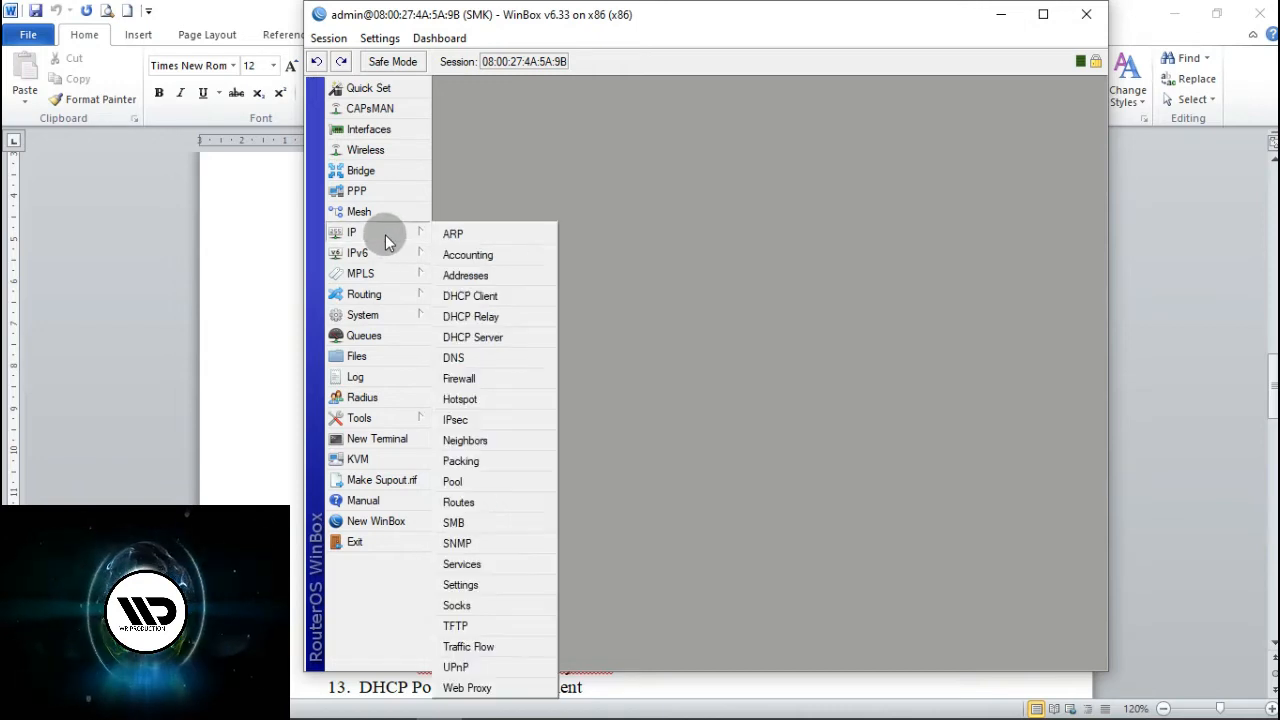
left_click(479, 299)
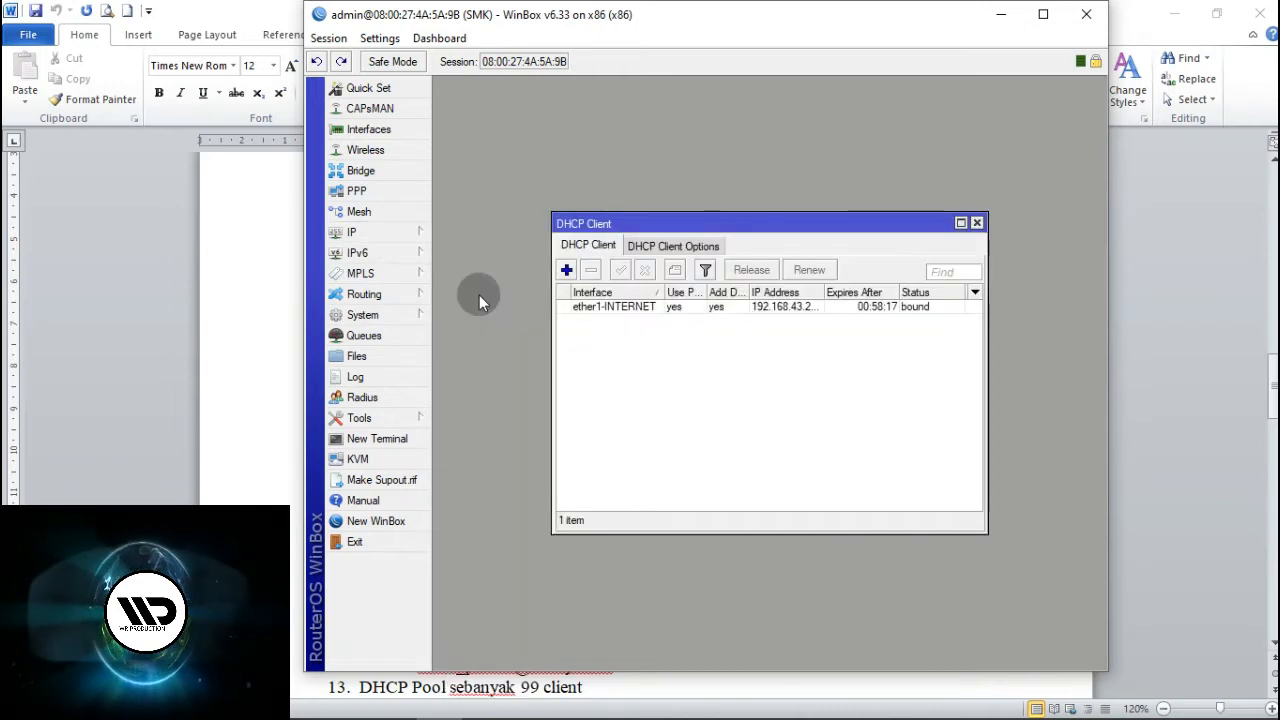
left_click(628, 309)
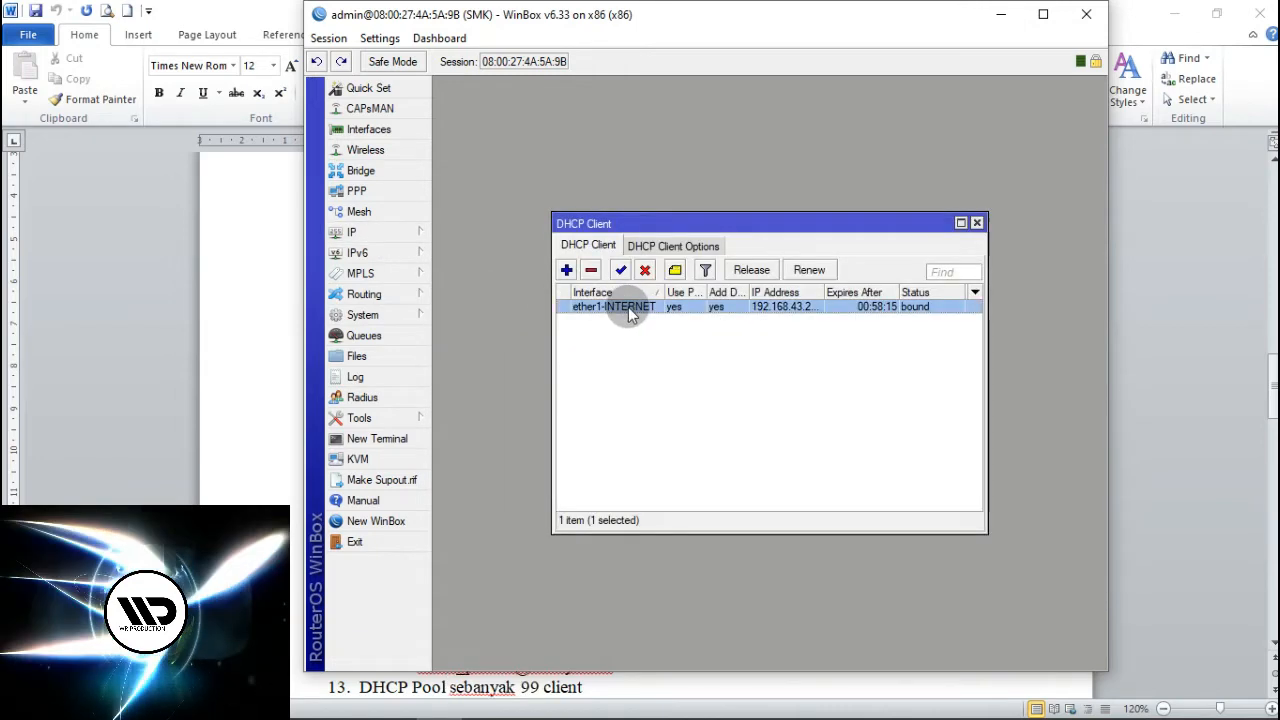
left_click(592, 272)
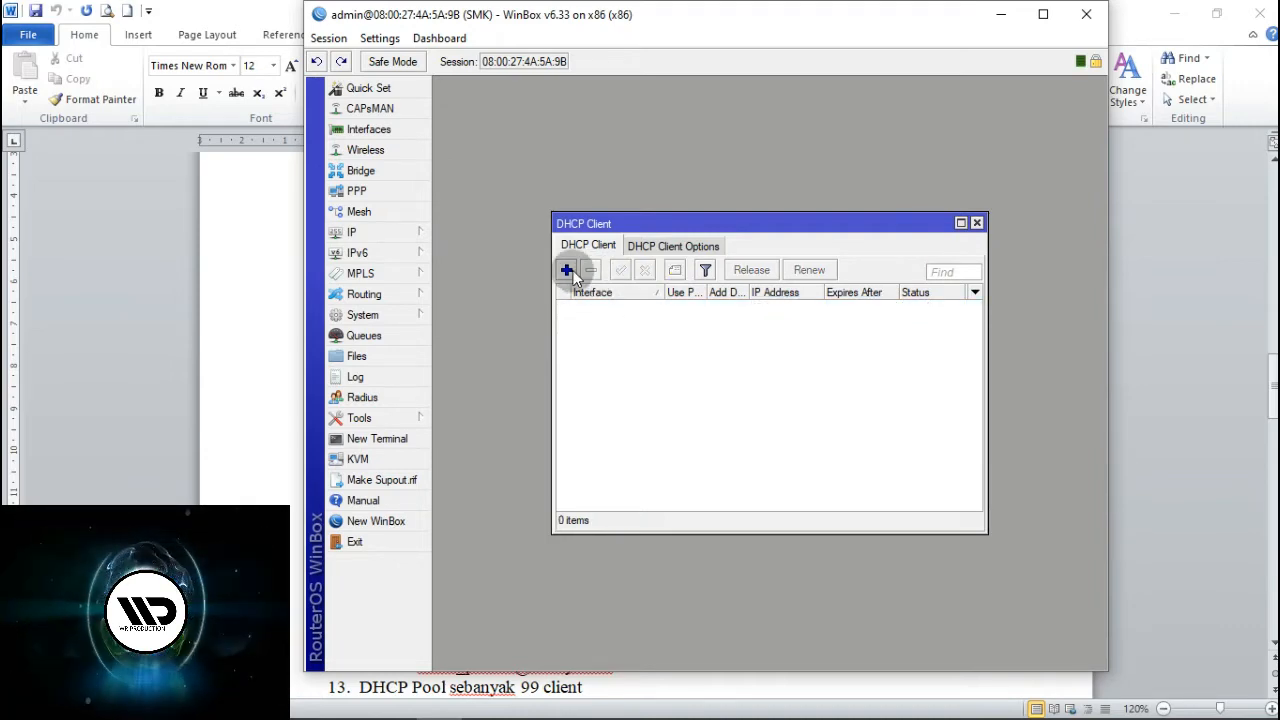
Add a DHCP client on ether1-INTERNET, keeping Use Peer DNS, Use Peer NTP and Add Default Route enabled.
left_click(566, 271)
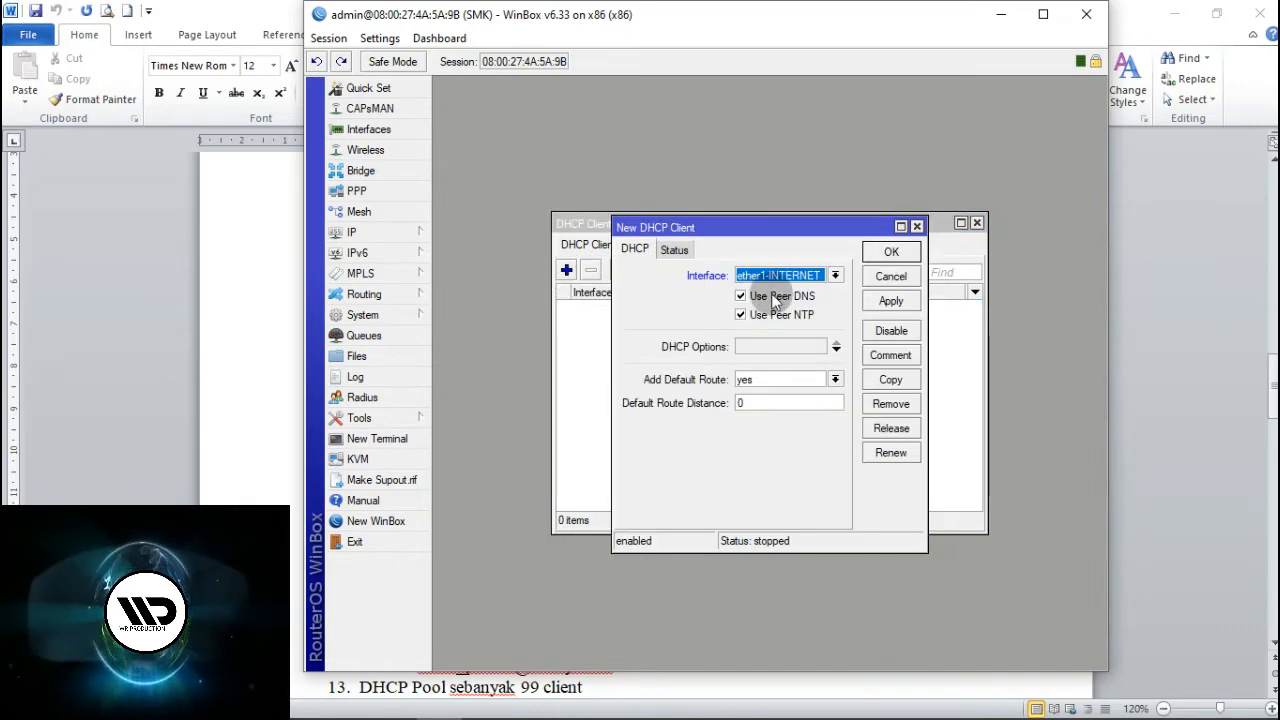
left_click(835, 275)
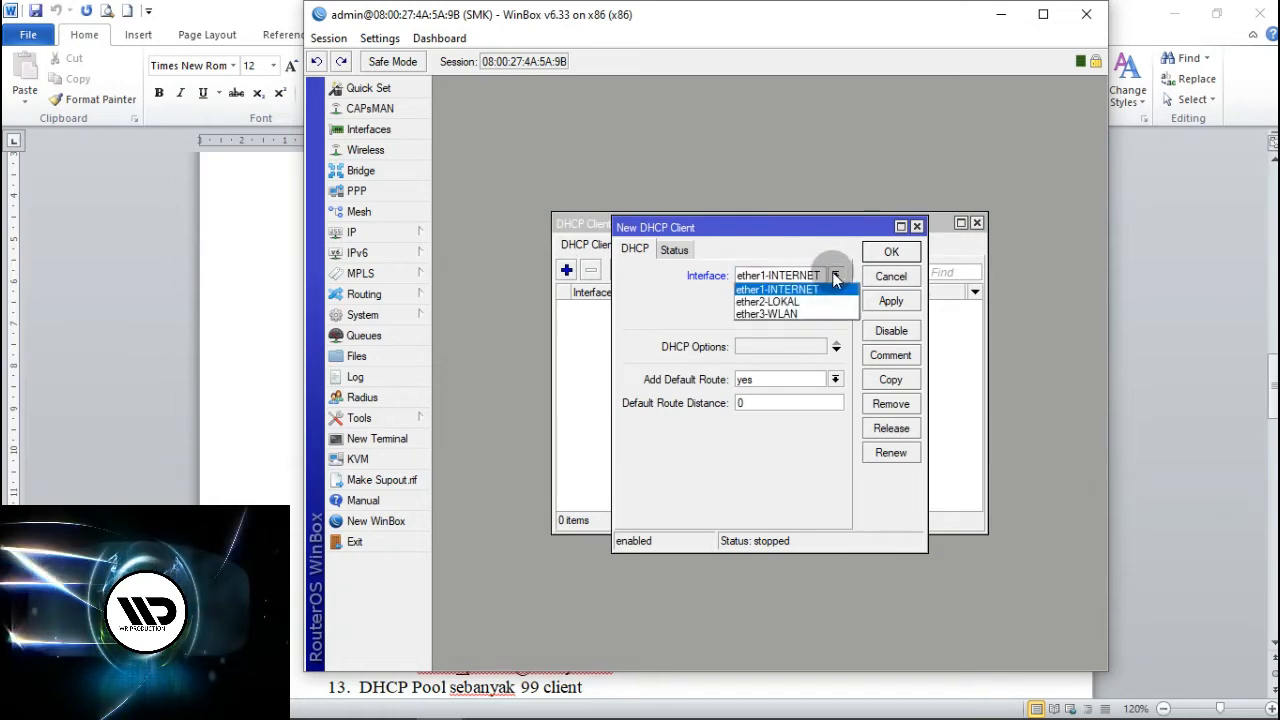
left_click(778, 290)
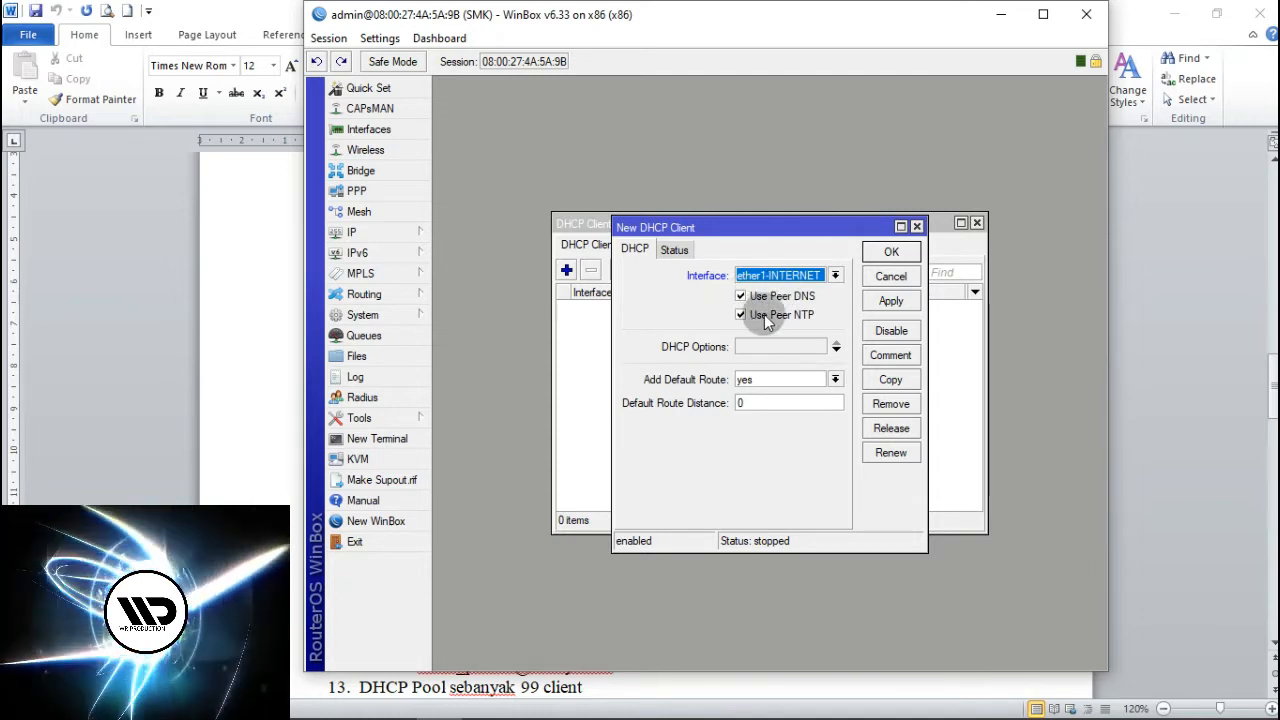
left_click(890, 300)
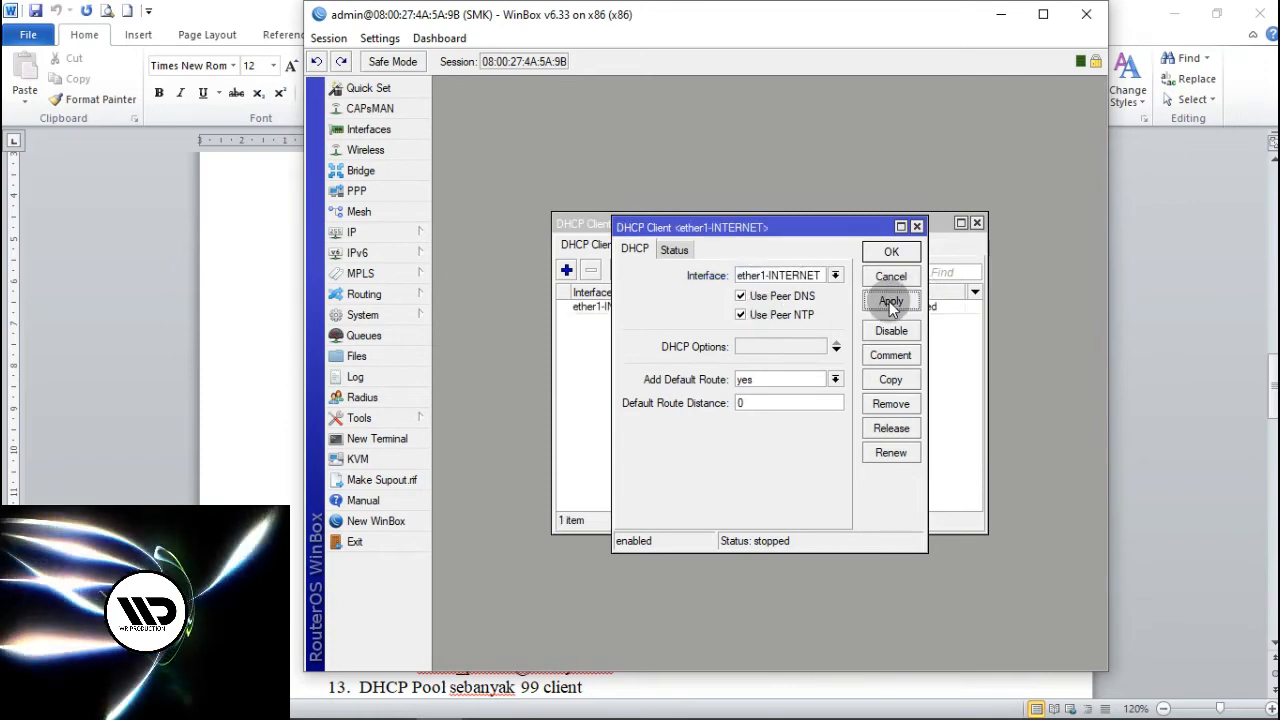
left_click(891, 253)
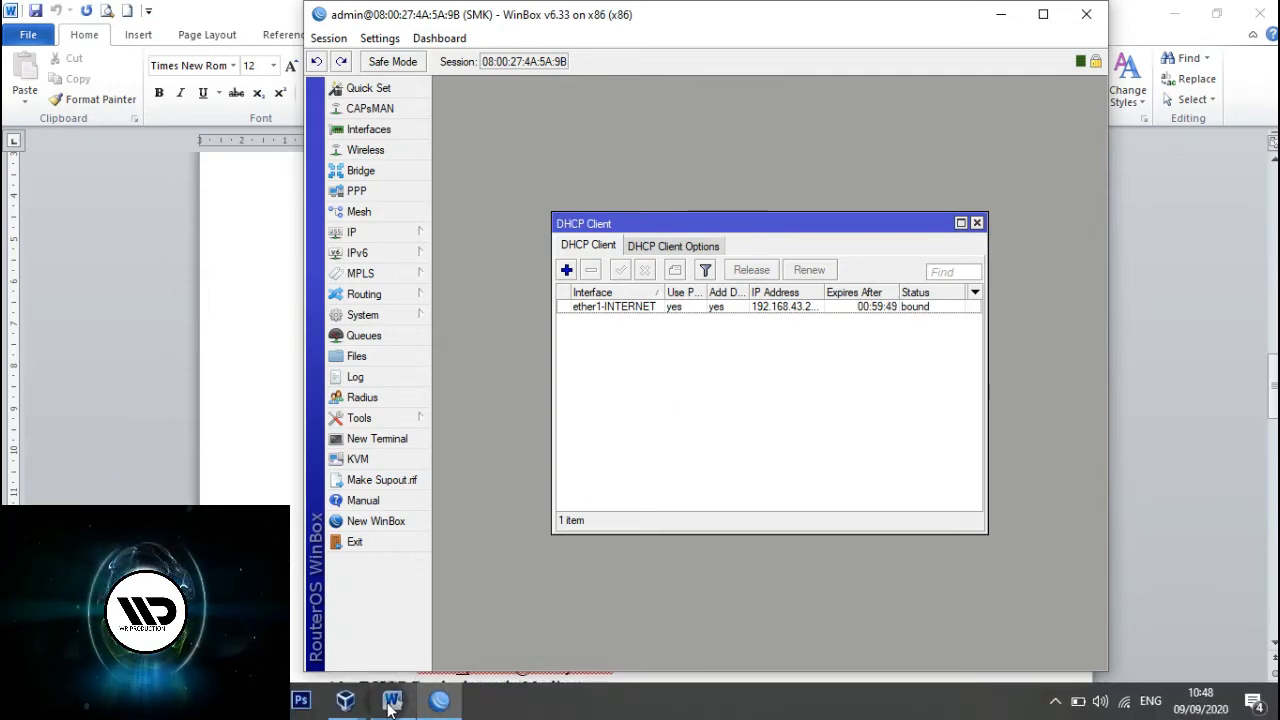
Check the local and wireless network addresses in the Word task document, then open the IP address list in WinBox.
left_click(391, 703)
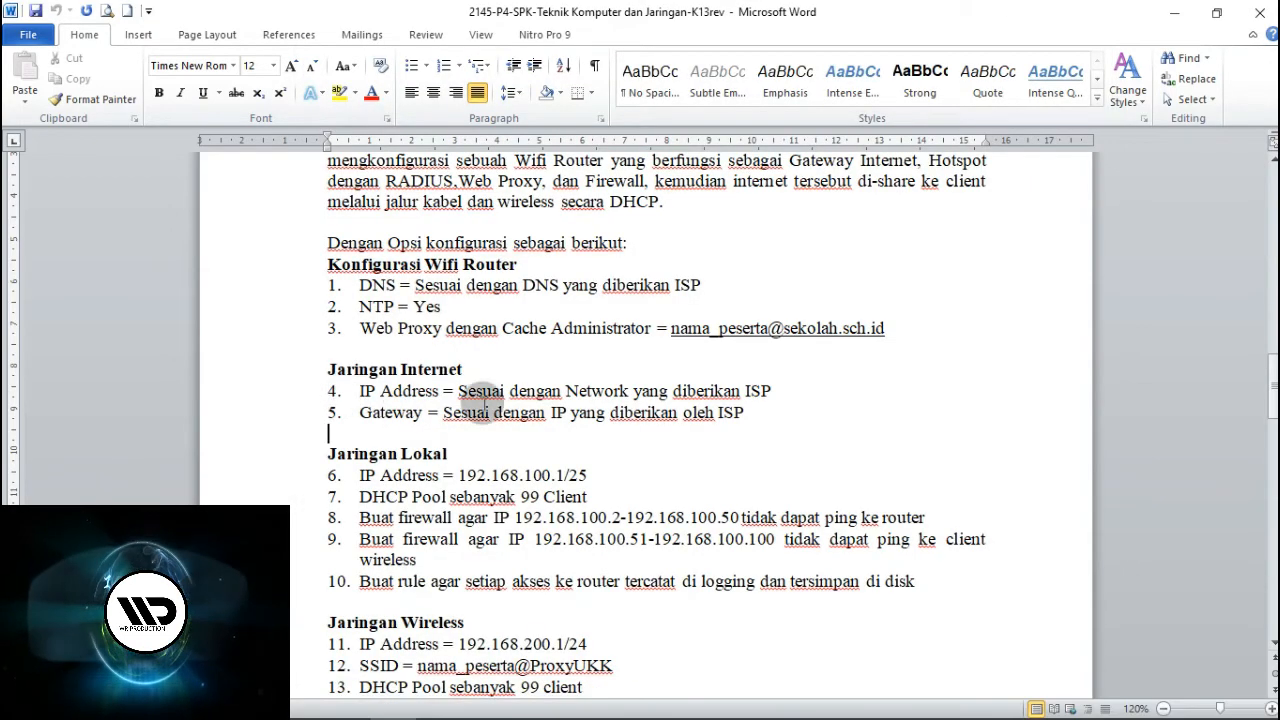
scroll(564, 431, "down", 1)
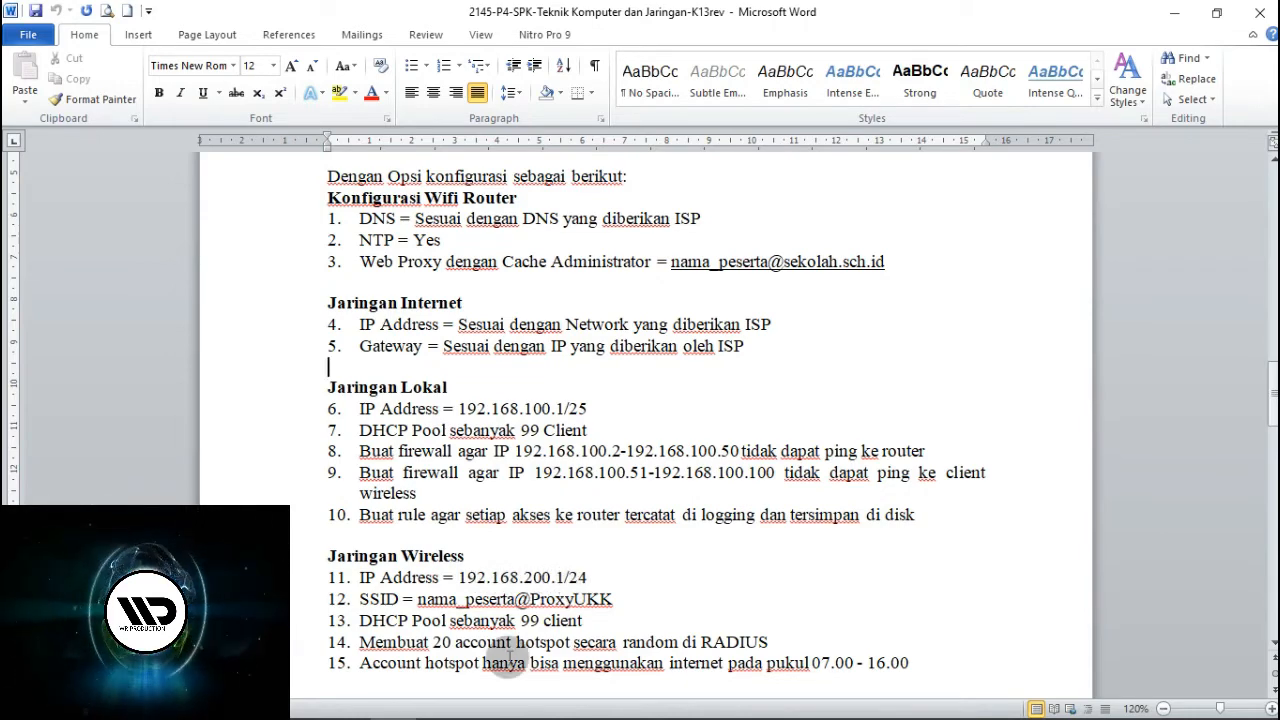
left_click(455, 706)
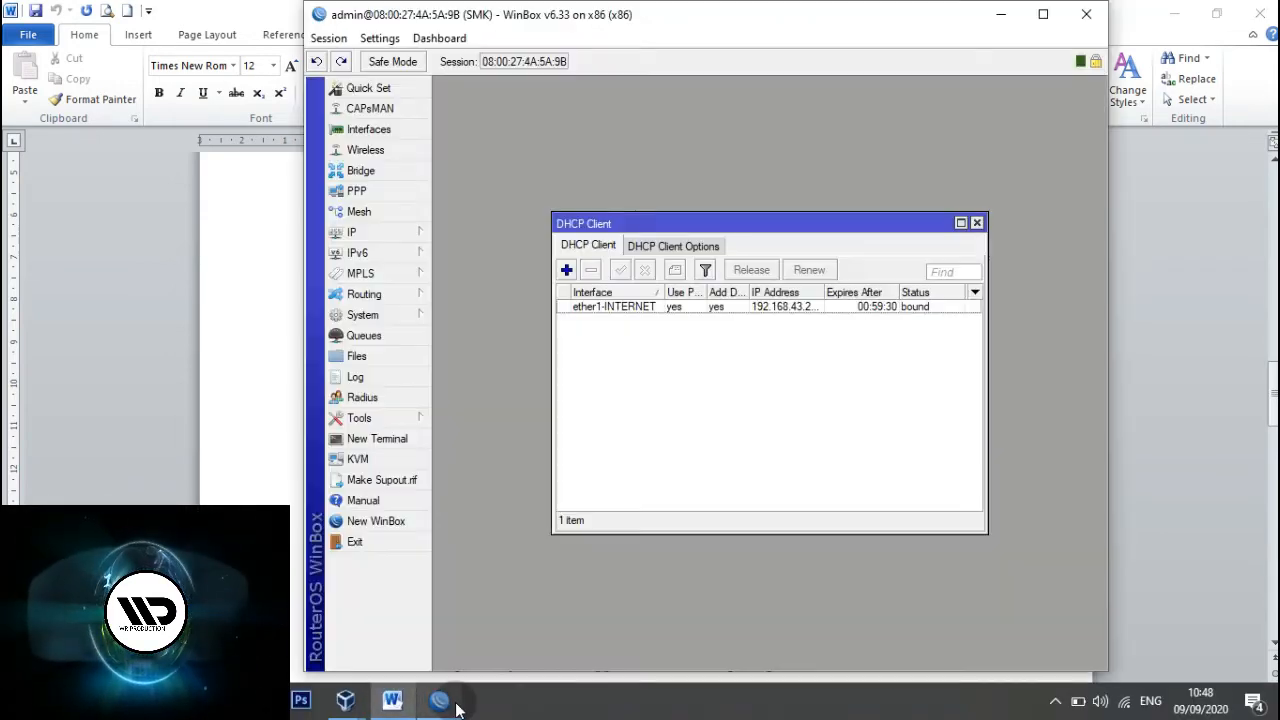
left_click(977, 223)
left_click(386, 231)
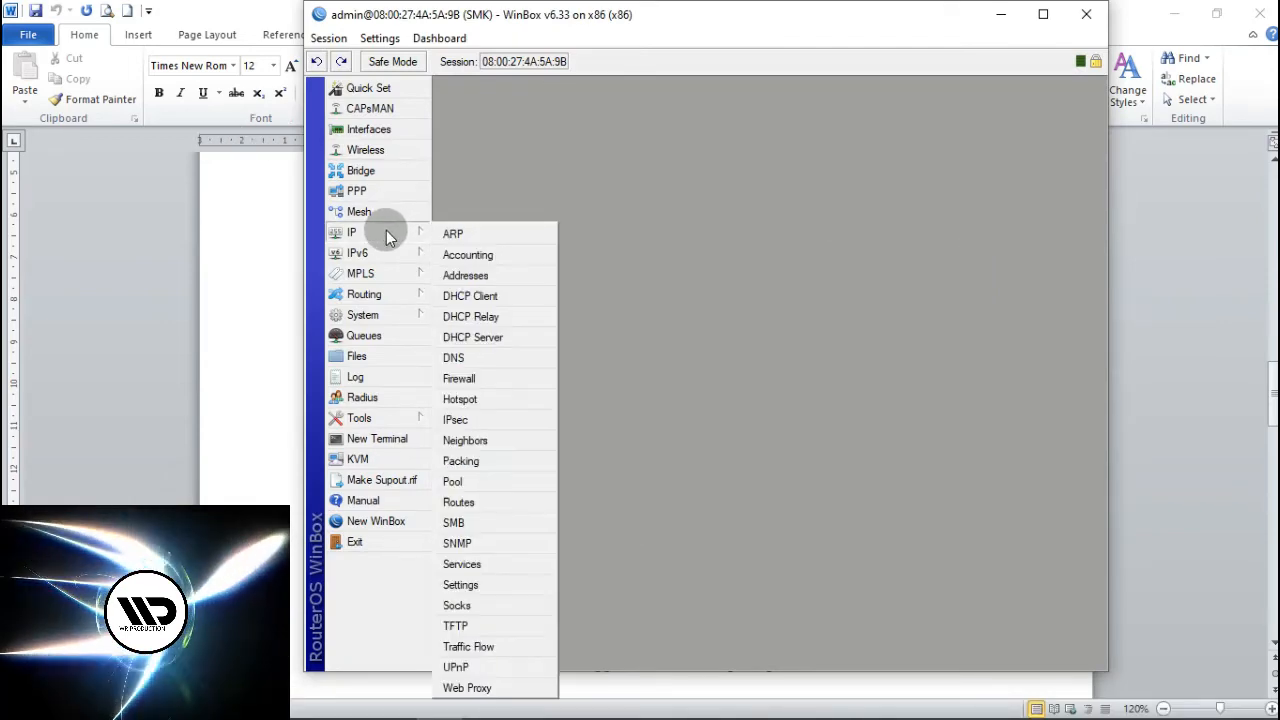
left_click(466, 272)
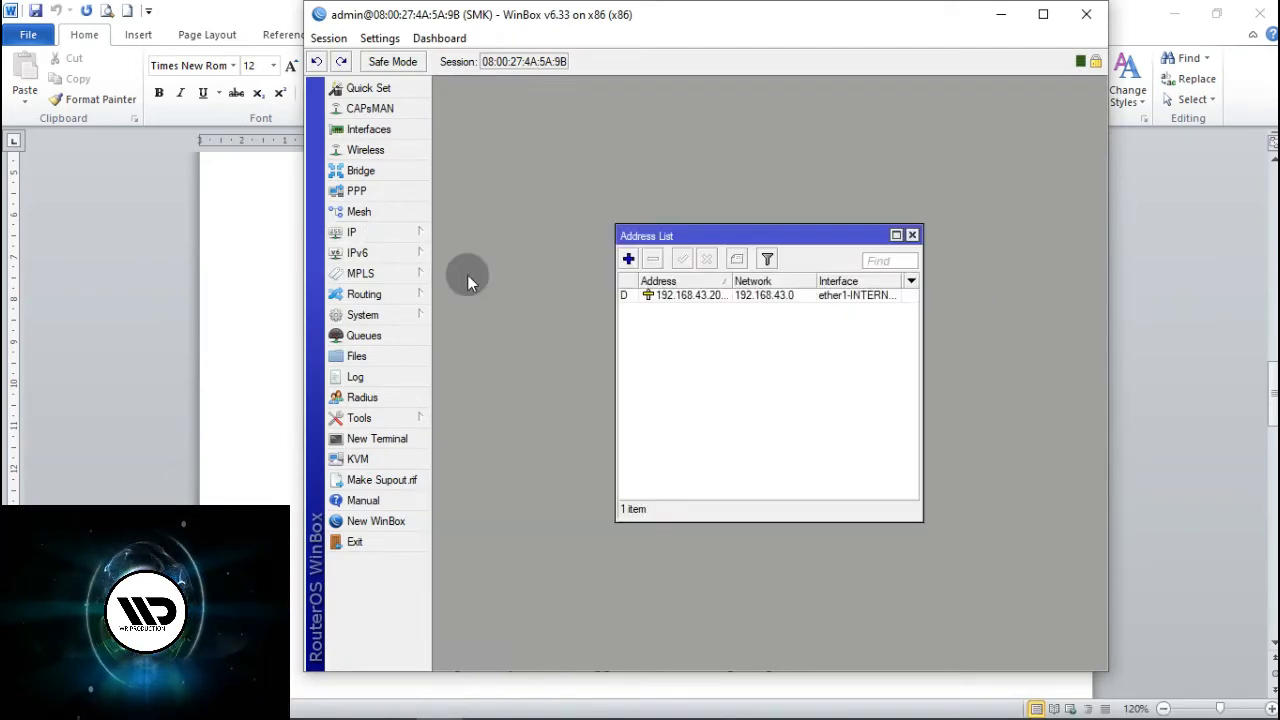
Add the IP address 192.168.100.1/25 on the ether2-LOKAL interface.
left_click(629, 260)
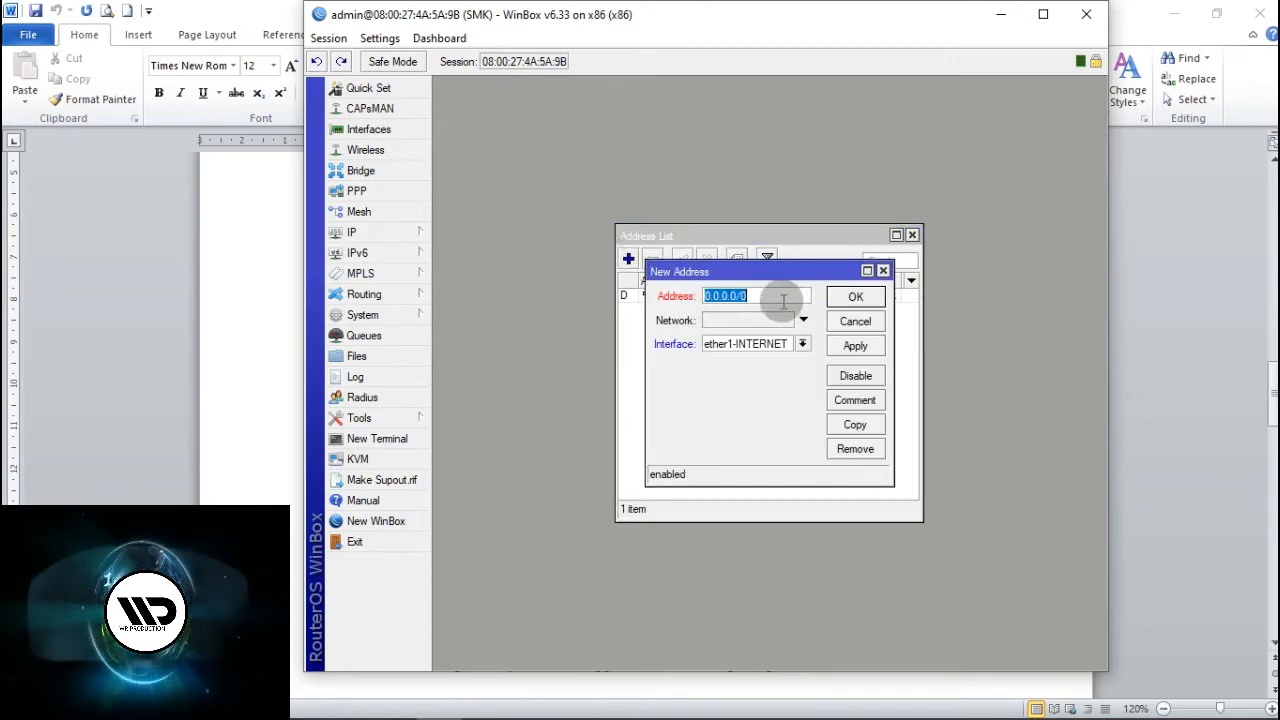
type("19.")
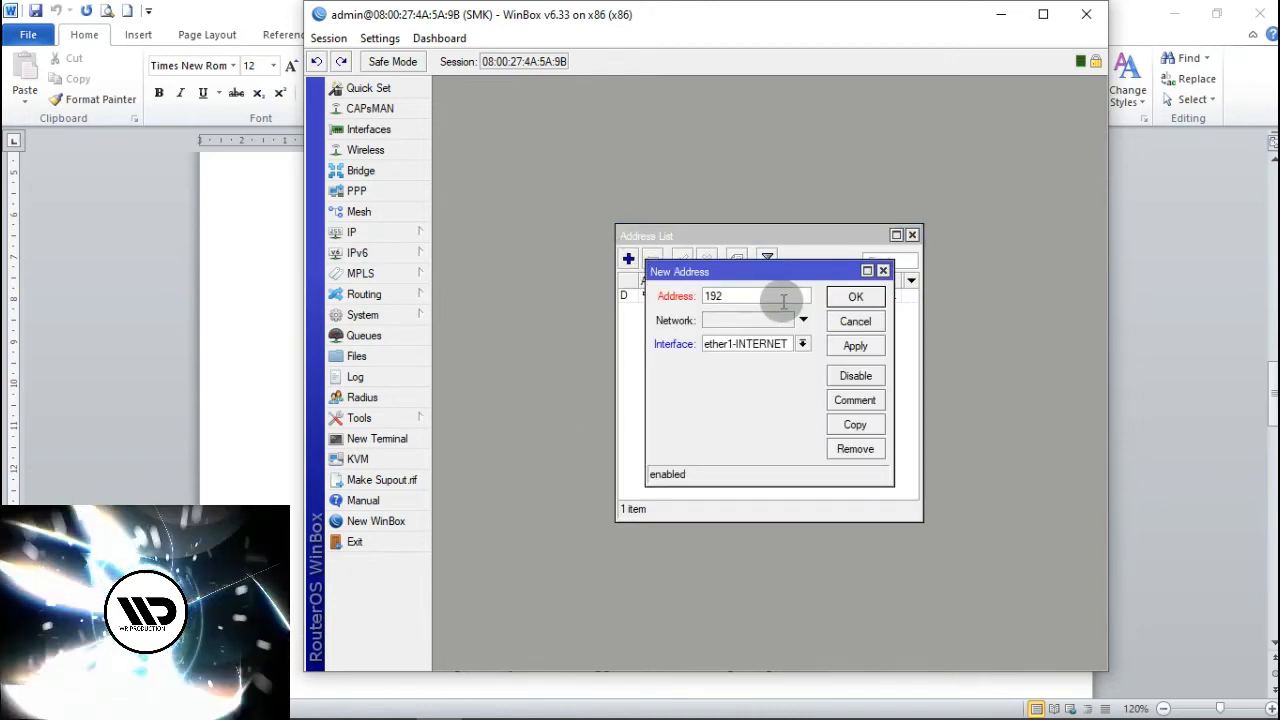
type(".168.100.1/")
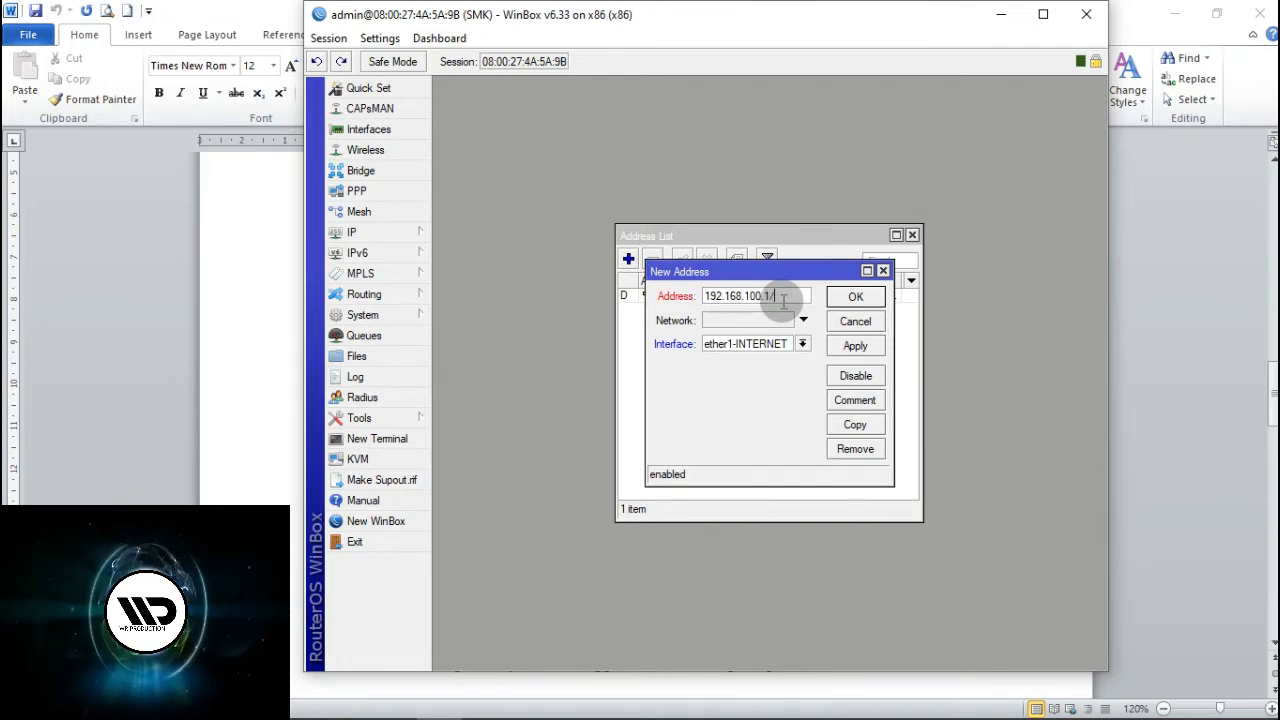
type("25")
left_click(802, 343)
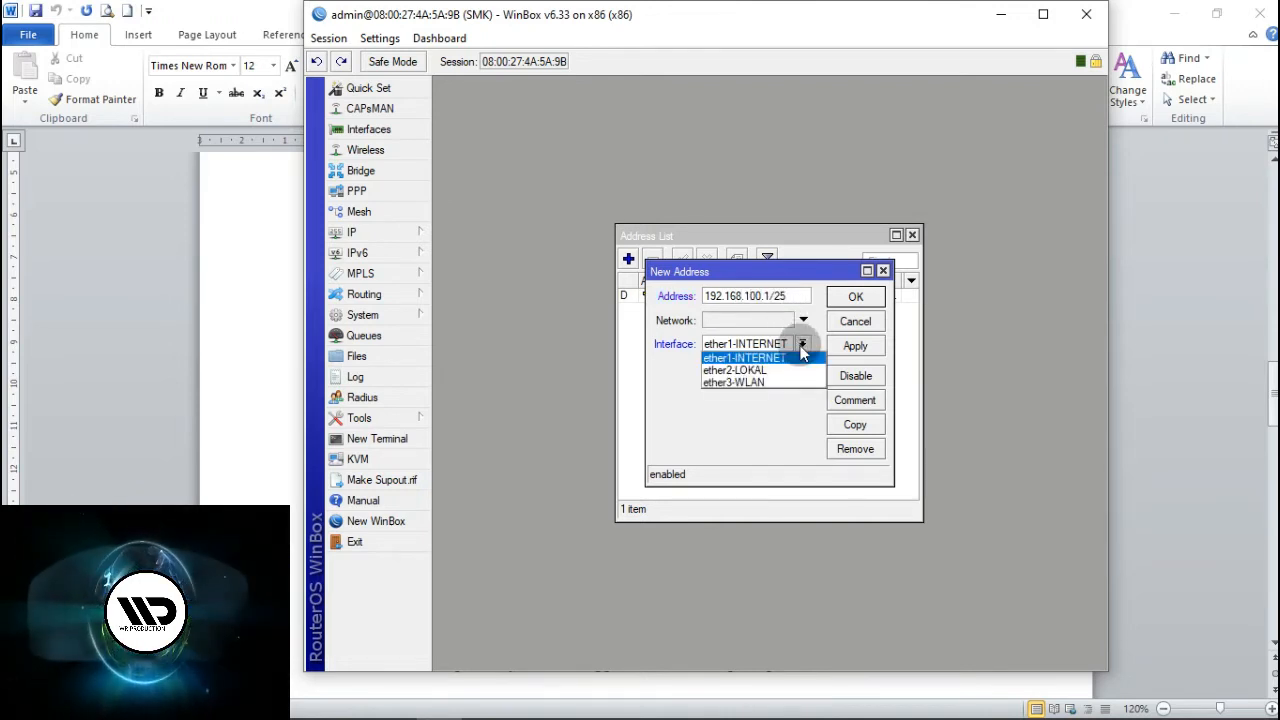
left_click(740, 371)
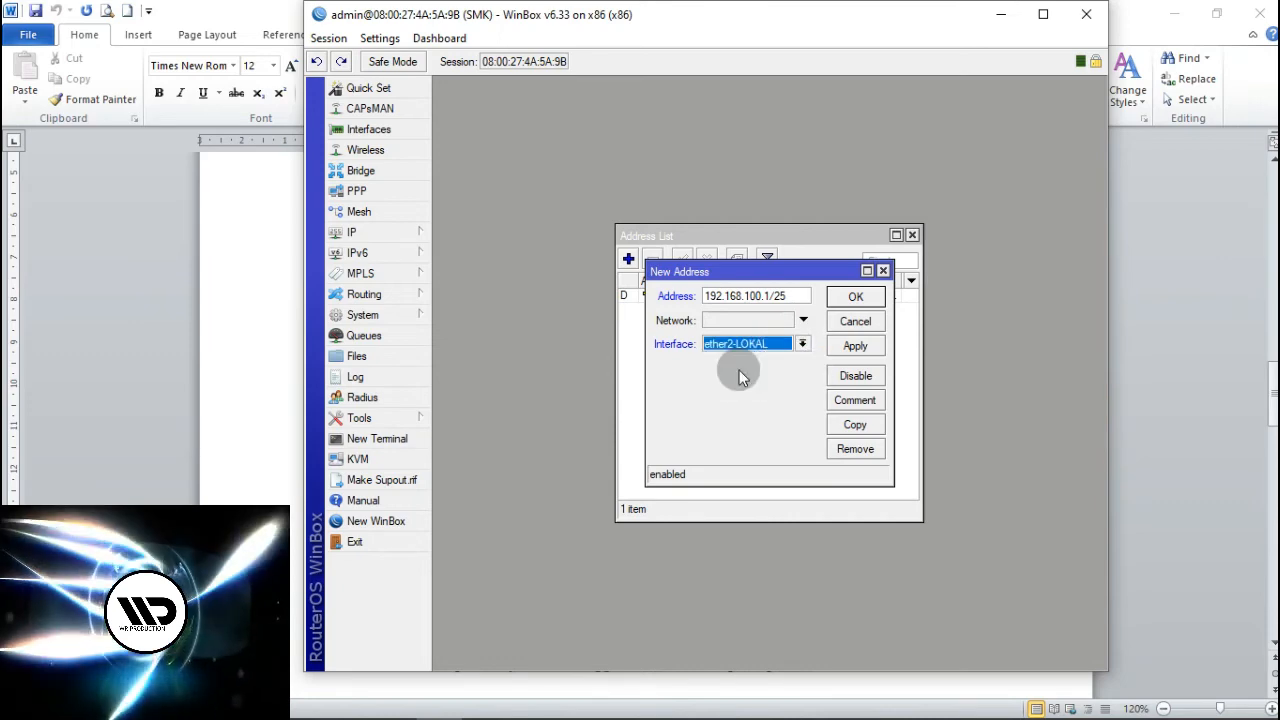
left_click(852, 344)
left_click(855, 296)
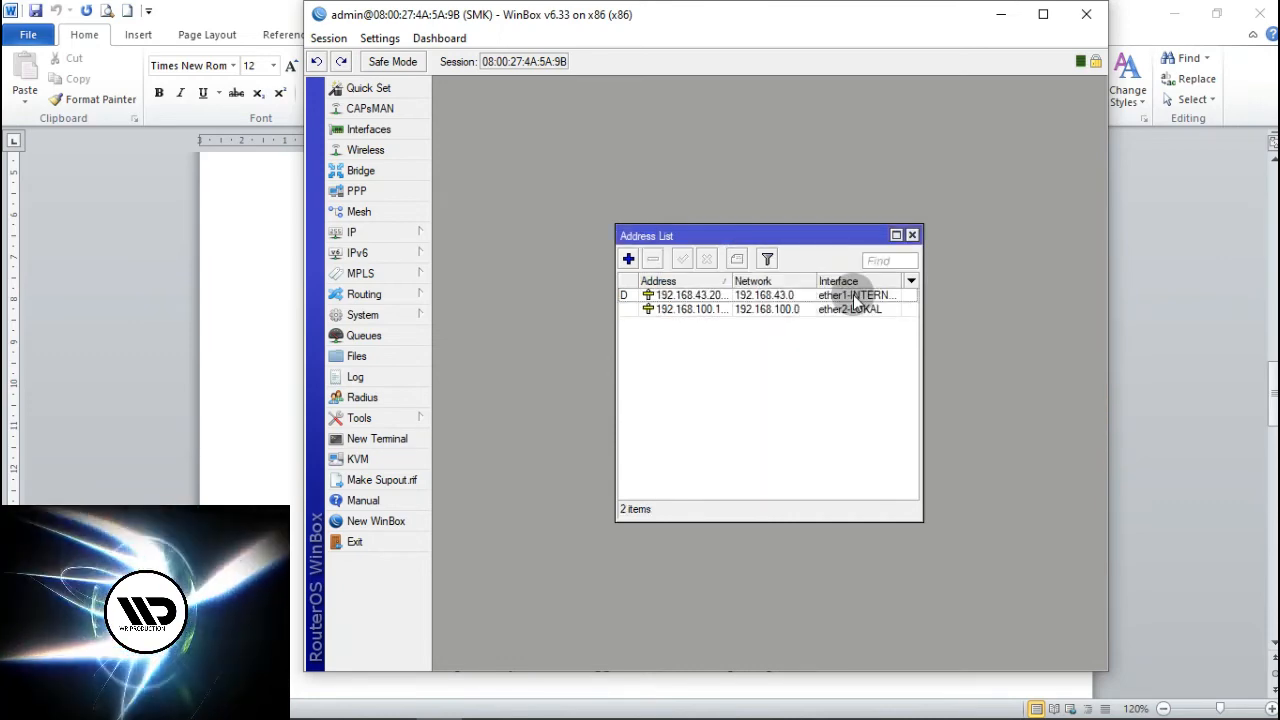
Add the IP address 192.168.200.1/24 on the ether3-WLAN interface.
left_click(628, 259)
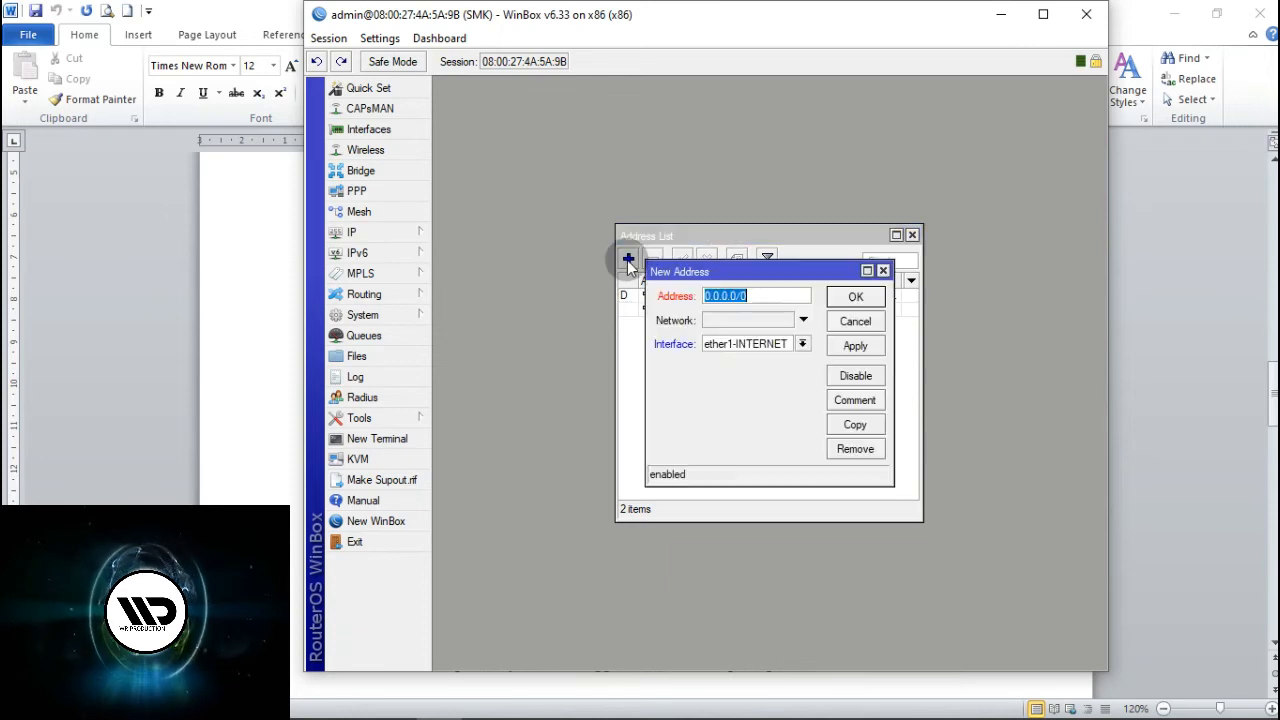
type("192.168.200")
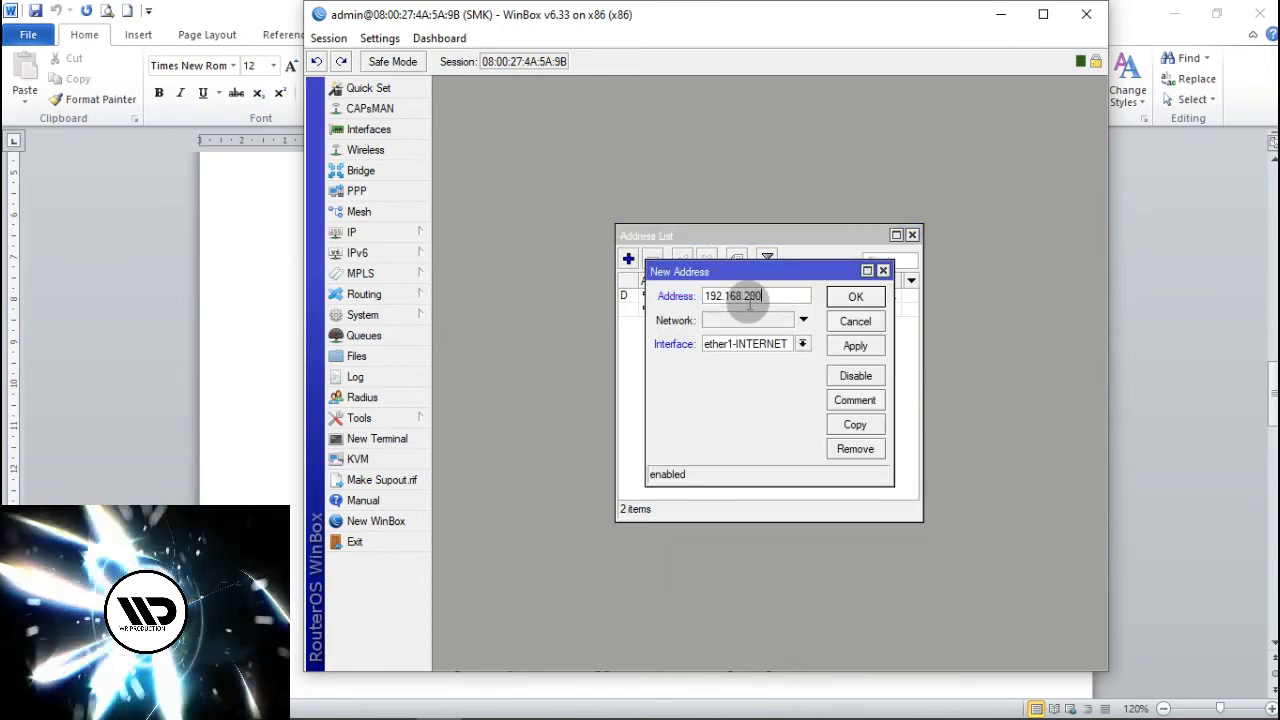
type(".1/24")
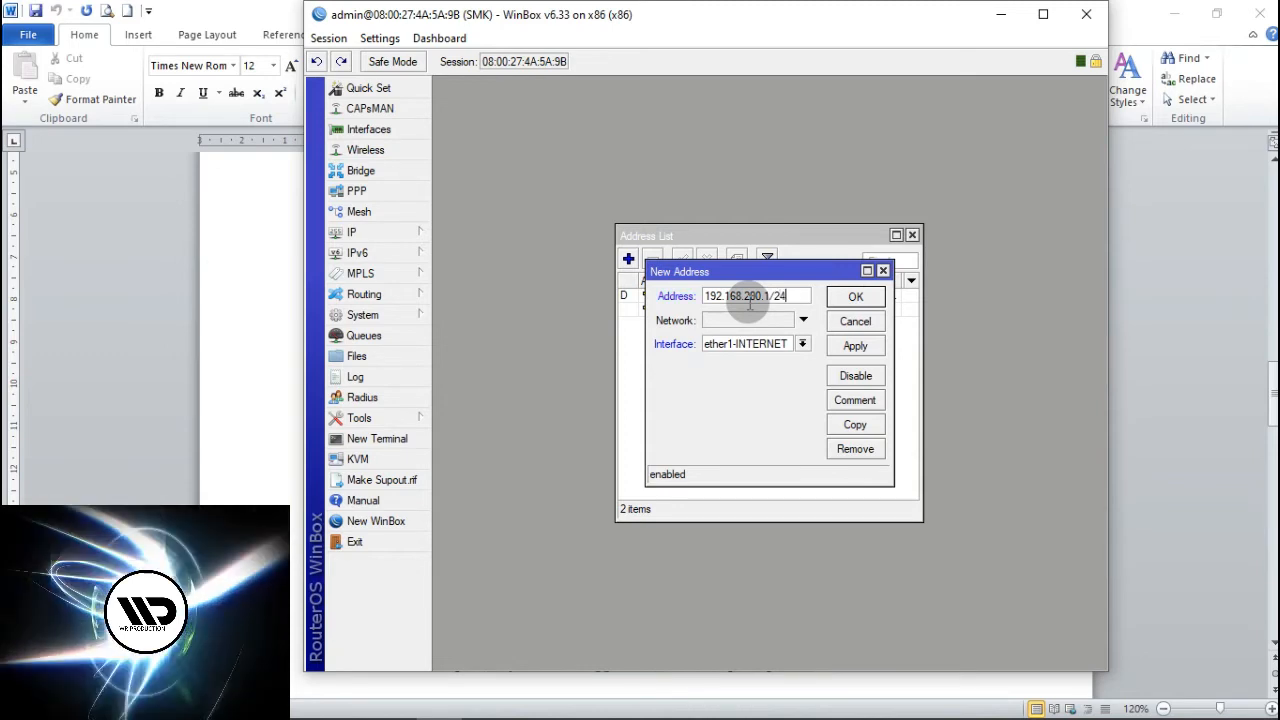
left_click(776, 343)
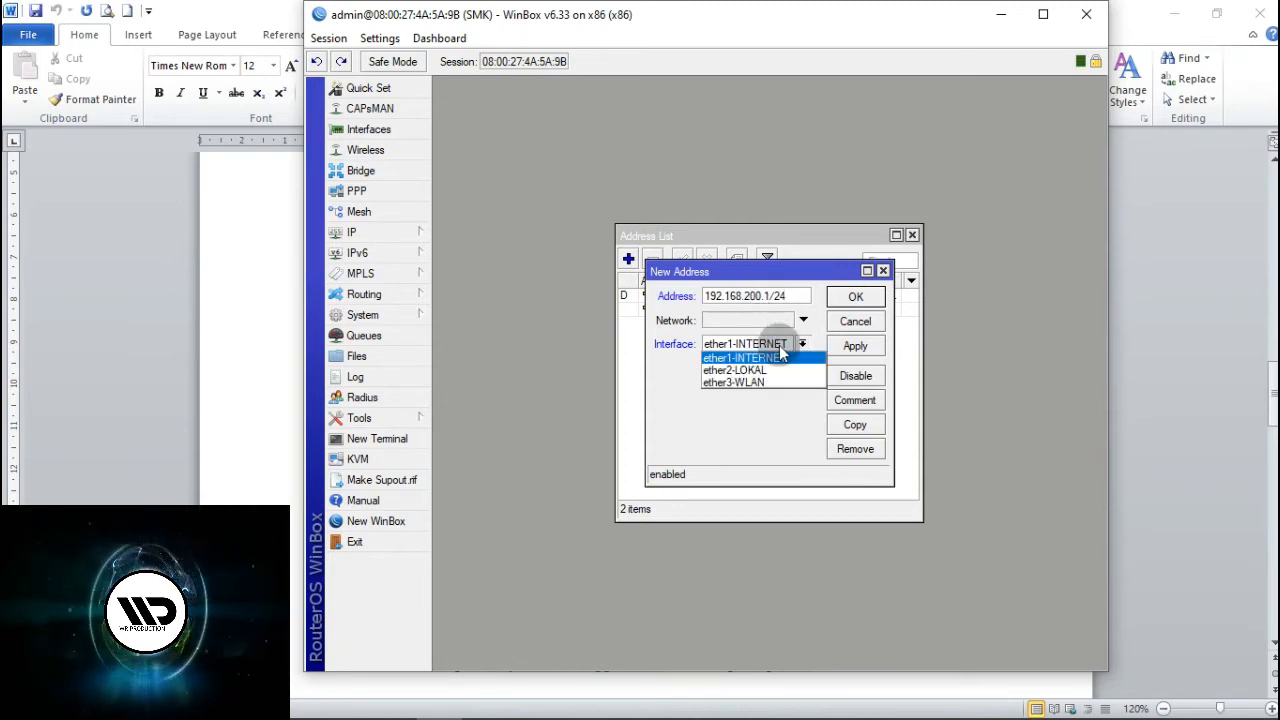
left_click(752, 382)
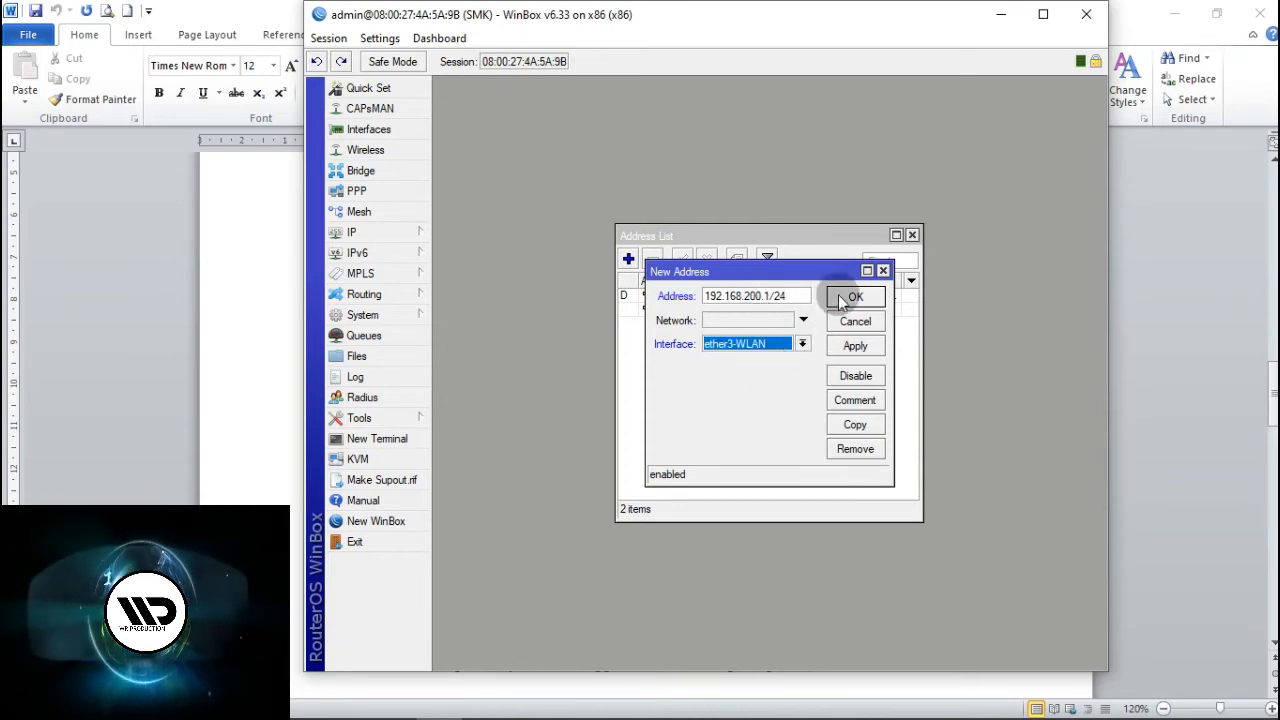
left_click(854, 346)
left_click(855, 298)
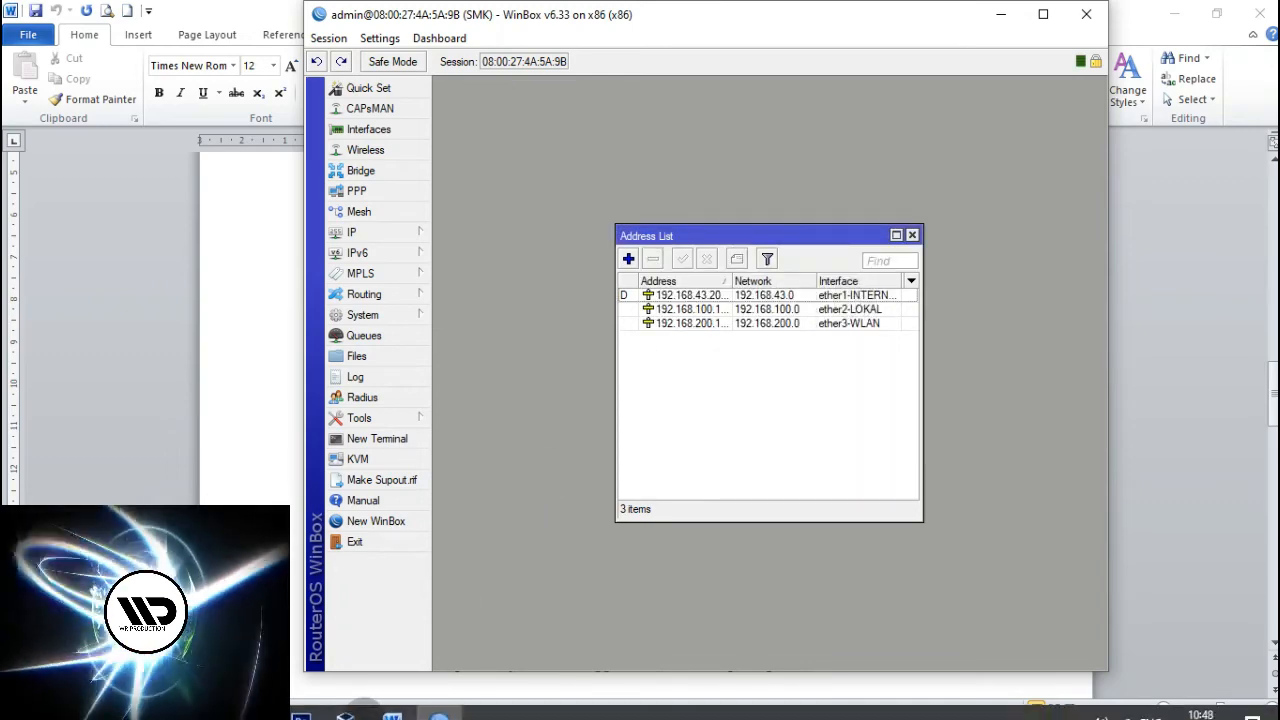
Review the router configuration requirements in the Word task document, then return to WinBox and close the address list.
left_click(392, 700)
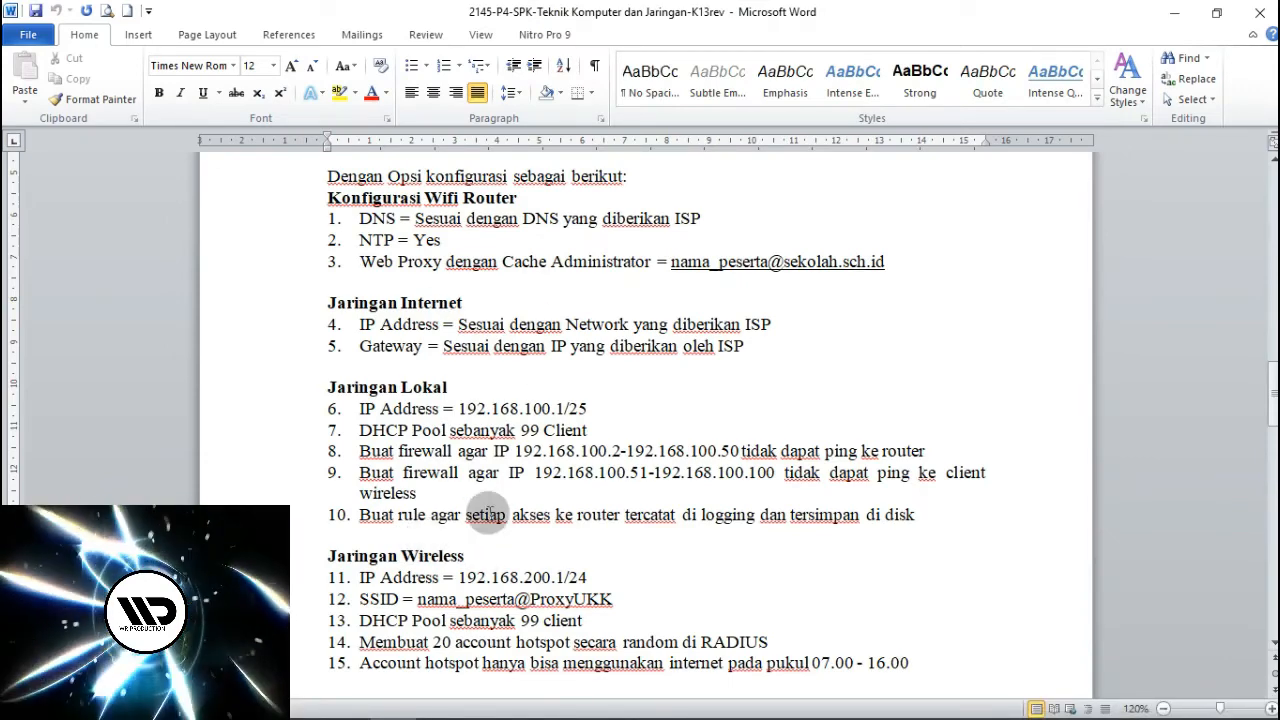
scroll(620, 440, "up", 1)
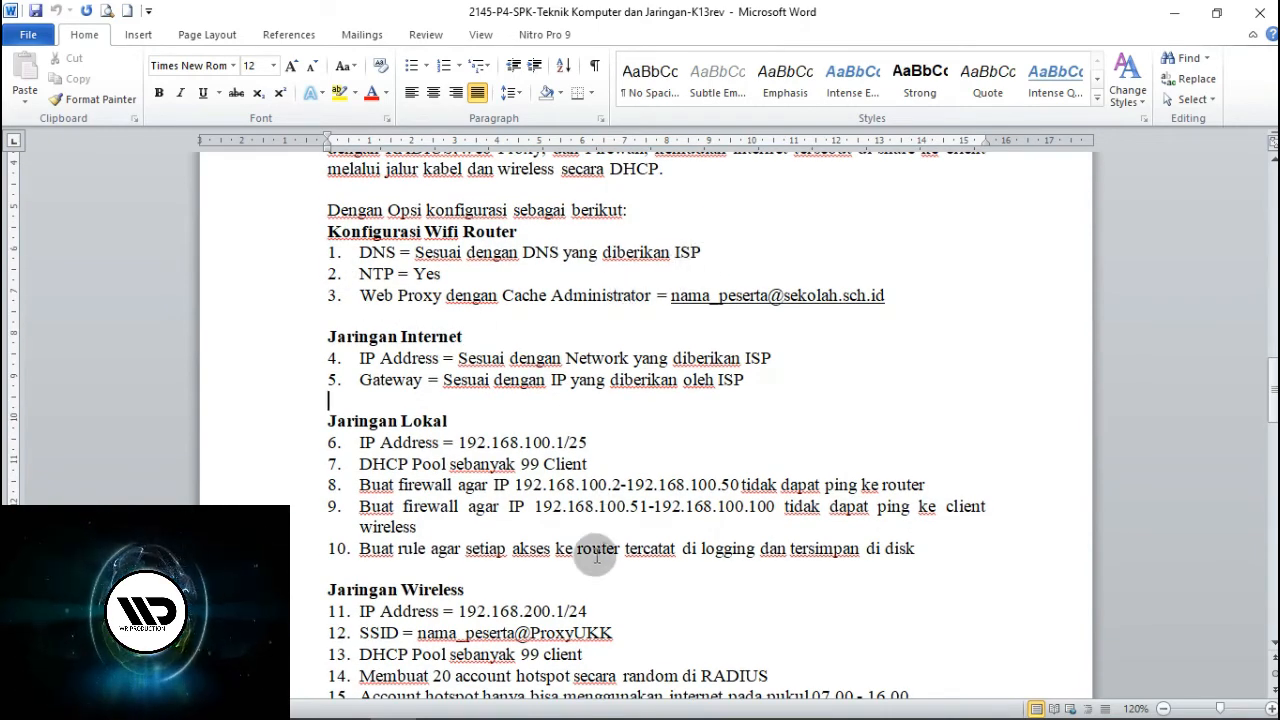
mouse_move(445, 715)
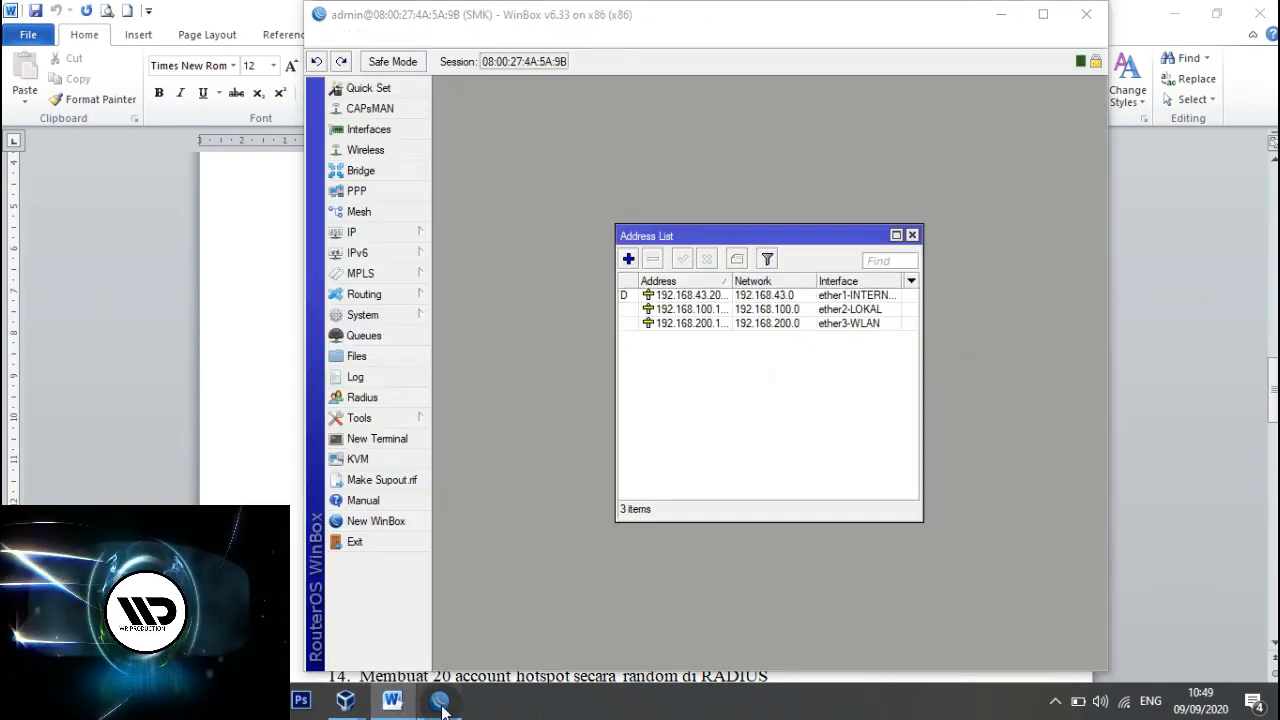
left_click(346, 700)
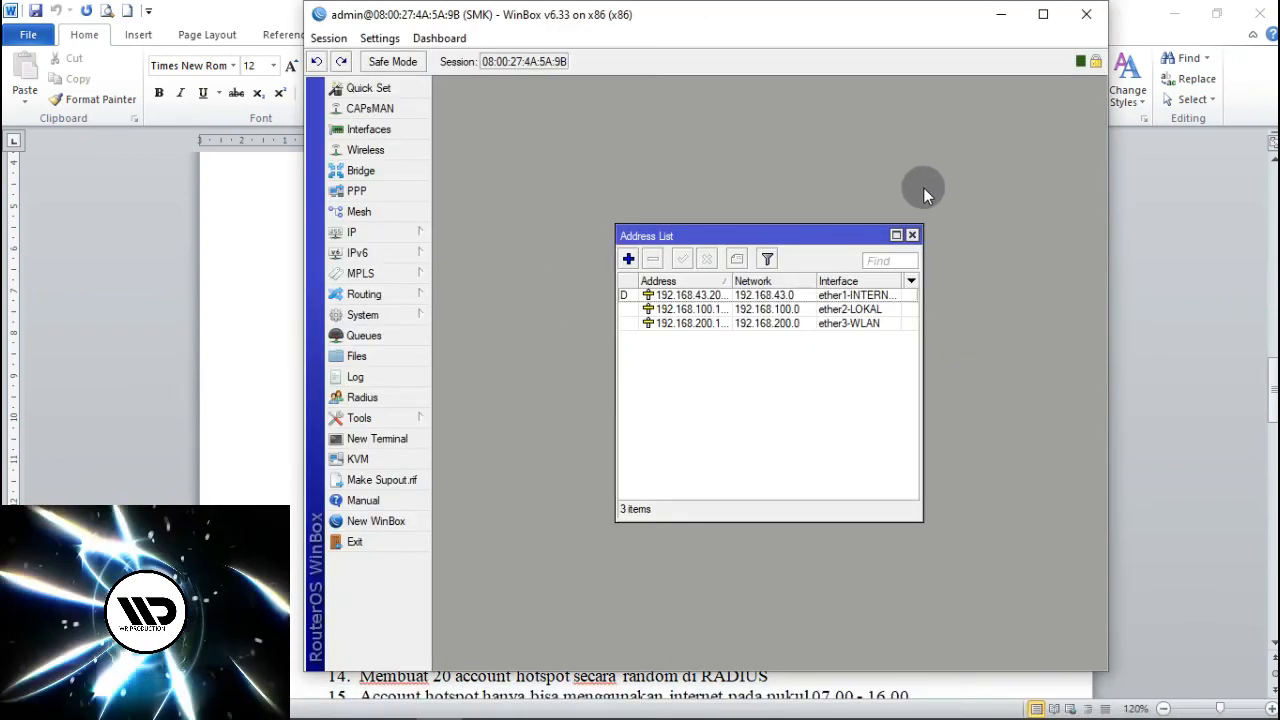
left_click(913, 235)
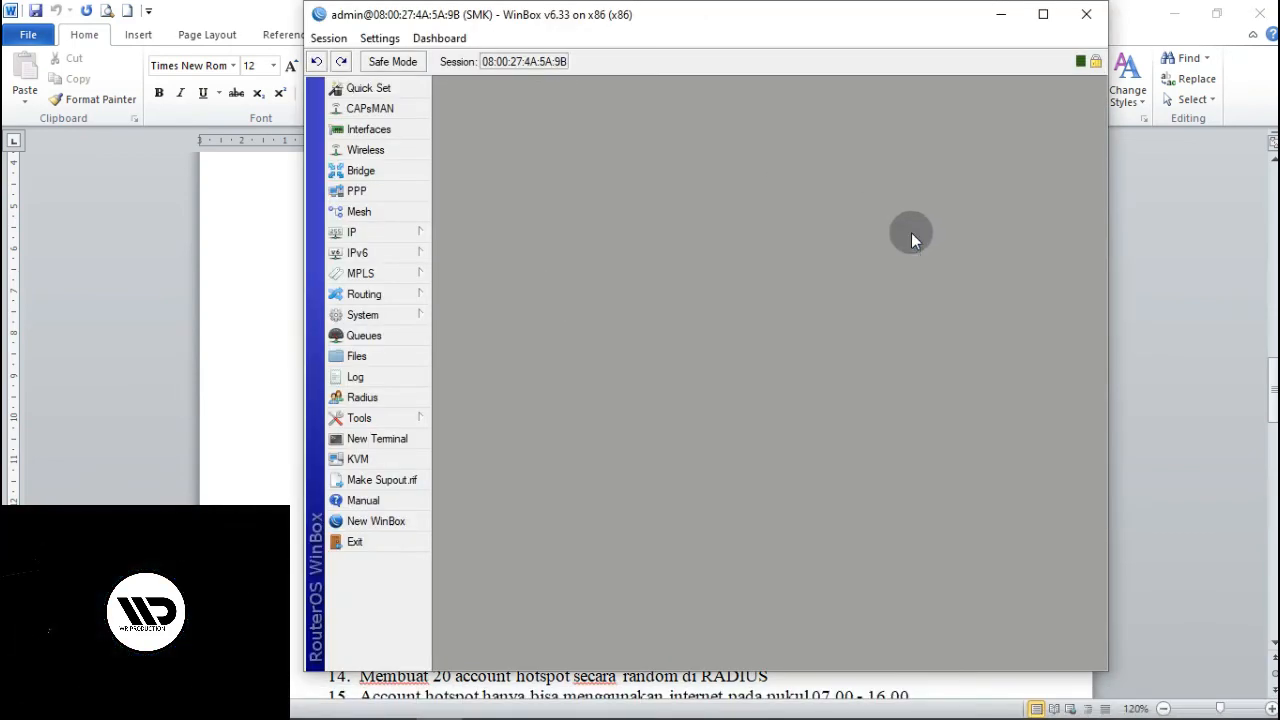
Enable Allow Remote Requests in the router's DNS settings and apply the change.
left_click(394, 235)
left_click(469, 353)
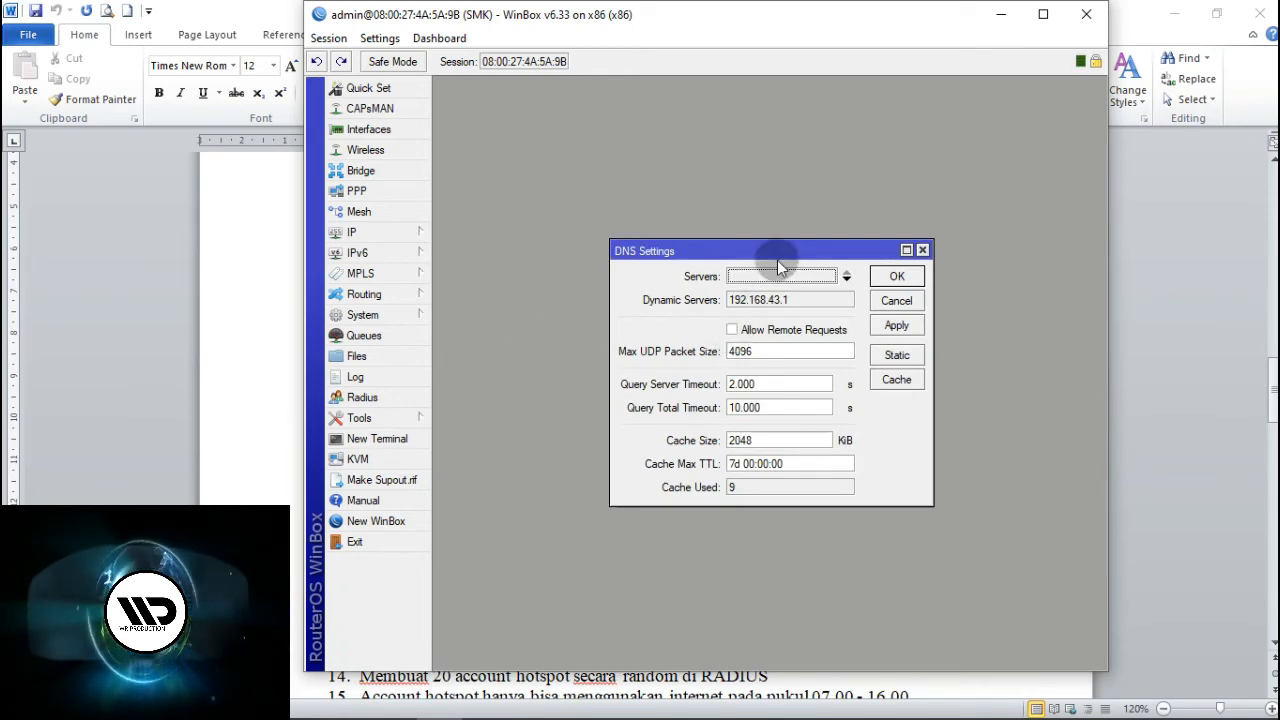
left_click(732, 330)
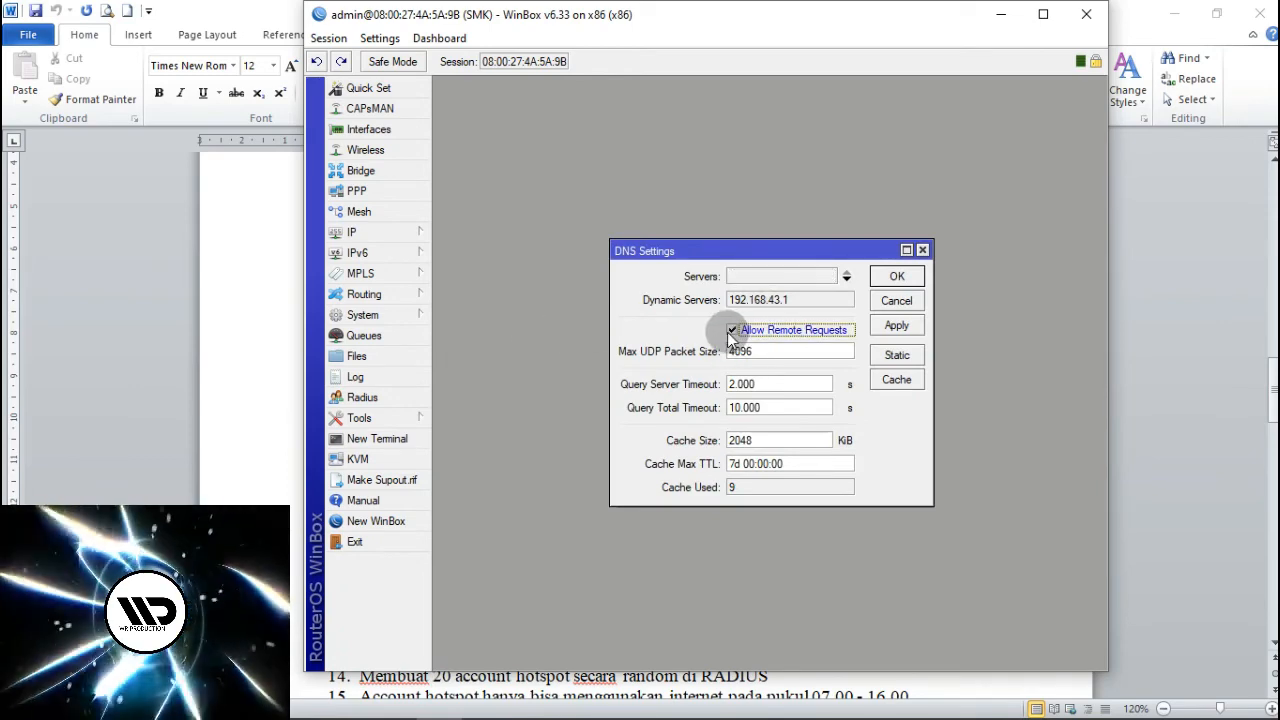
left_click(895, 330)
left_click(897, 276)
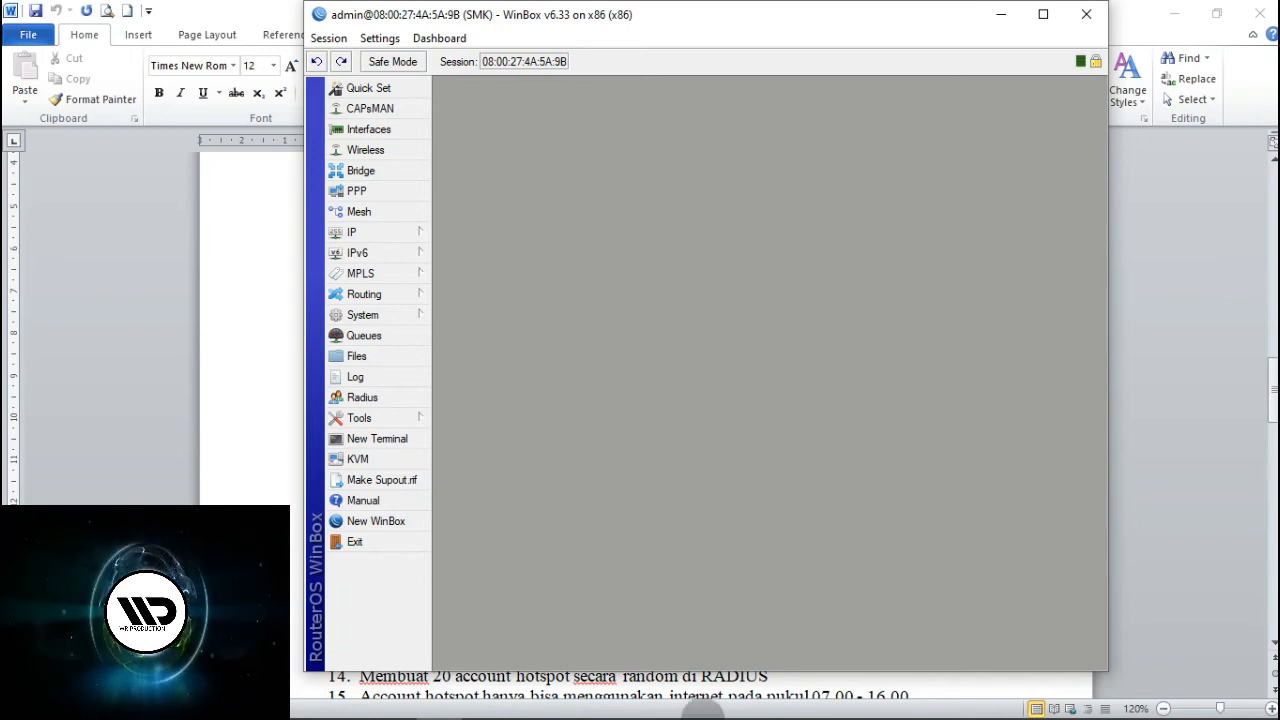
Minimize WinBox and go back to the first page of the task document in Word.
mouse_move(697, 714)
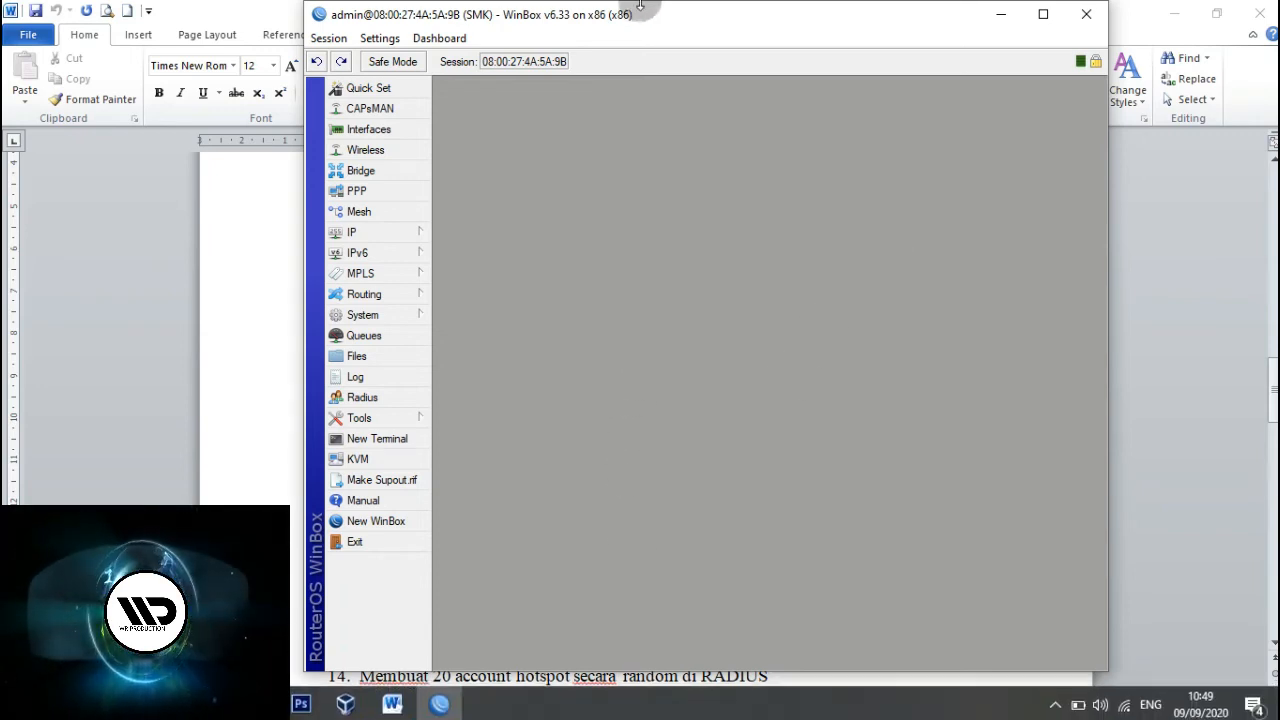
mouse_move(643, 8)
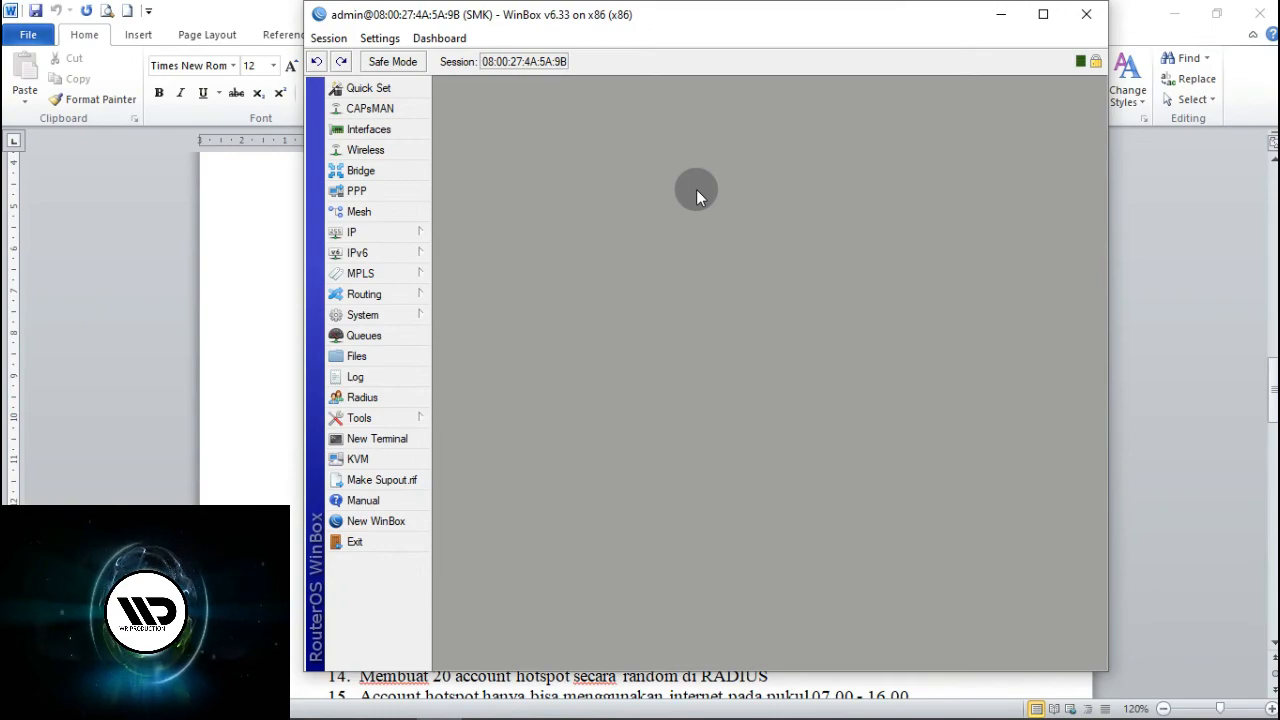
left_click(1002, 16)
scroll(665, 318, "up", 20)
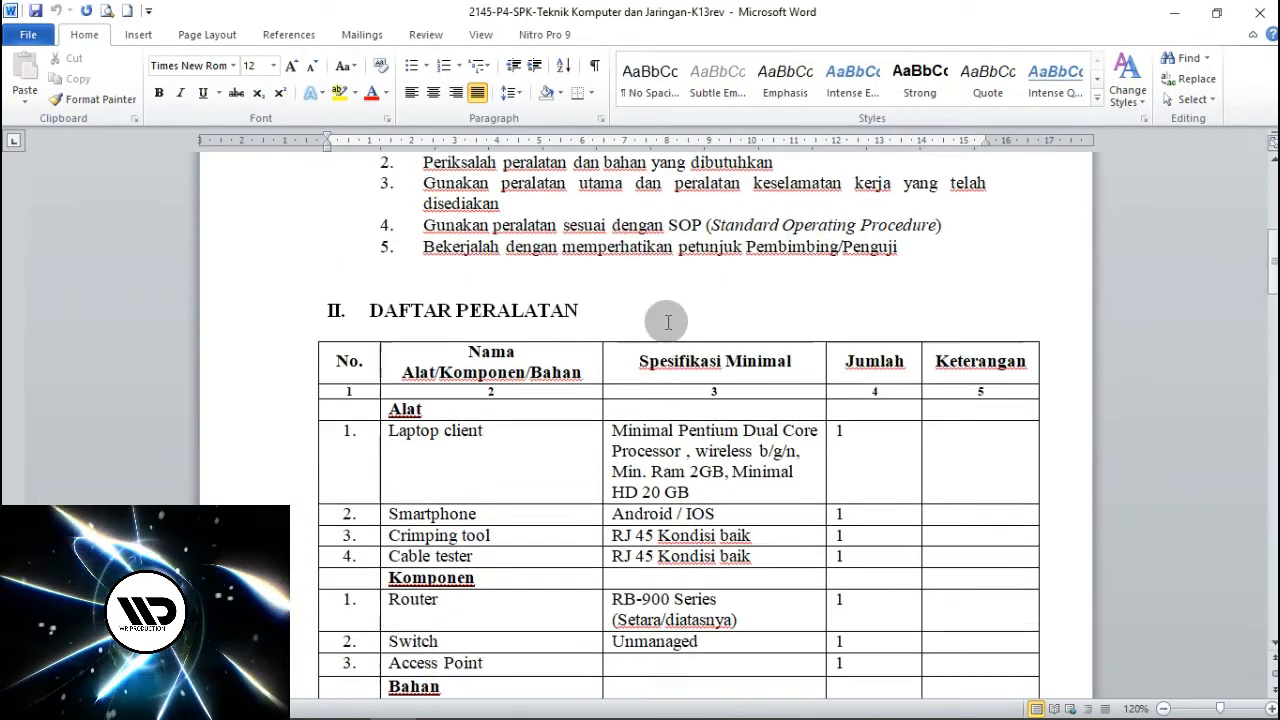
scroll(667, 322, "up", 5)
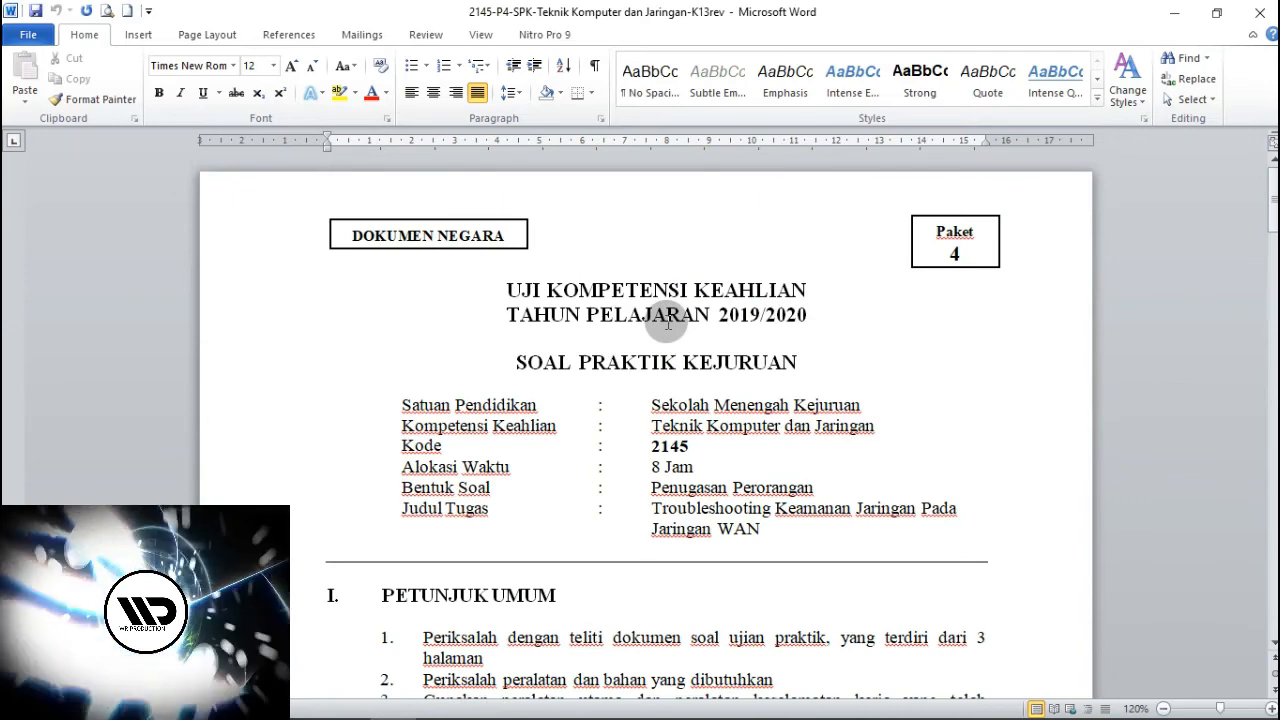